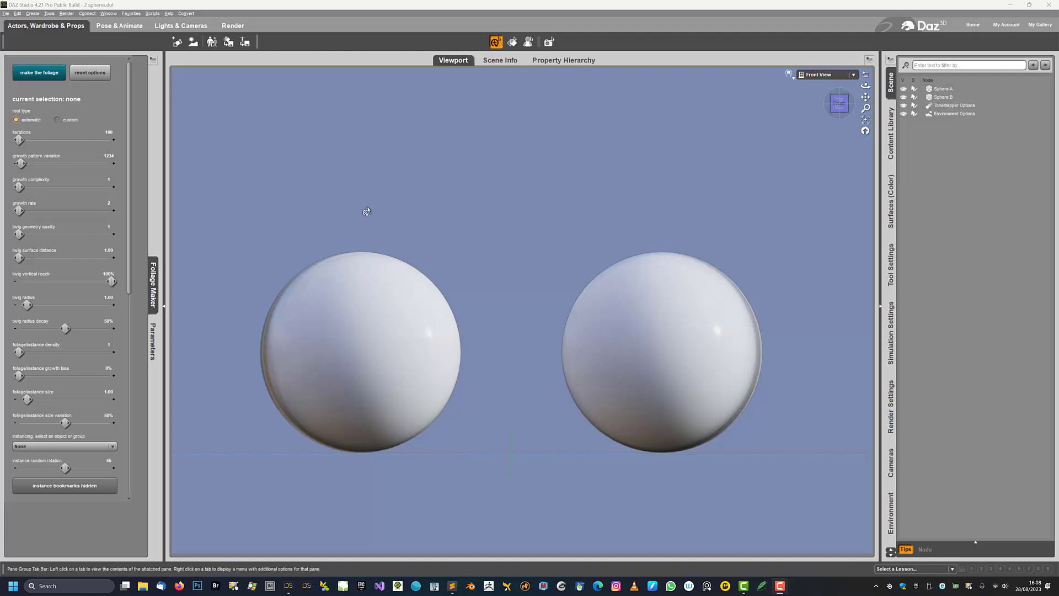
Generate foliage on Sphere A using the automatic root type and the default Foliage Maker settings
left_click(355, 316)
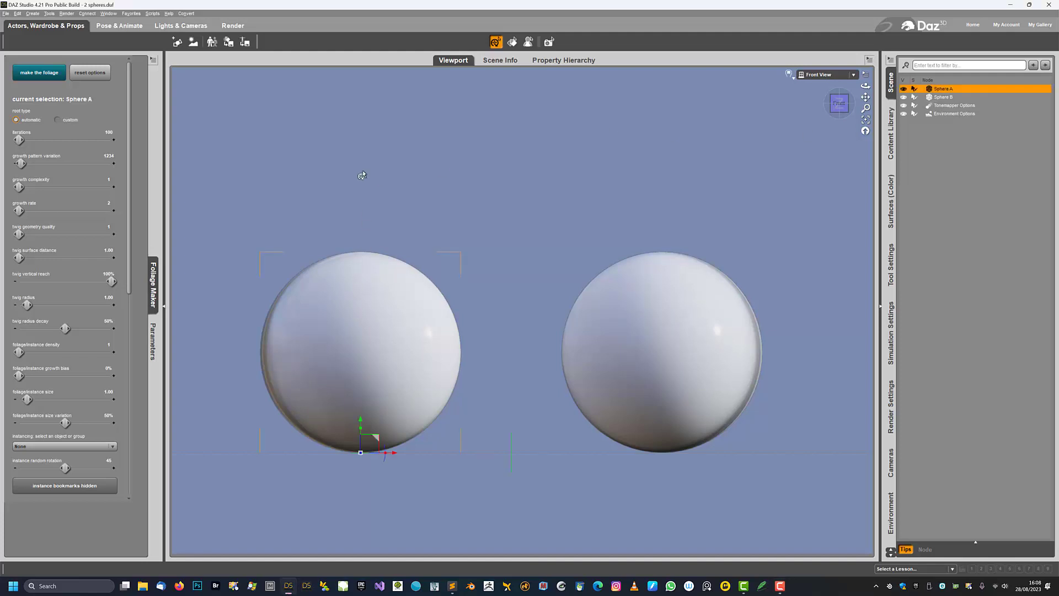
left_click(39, 72)
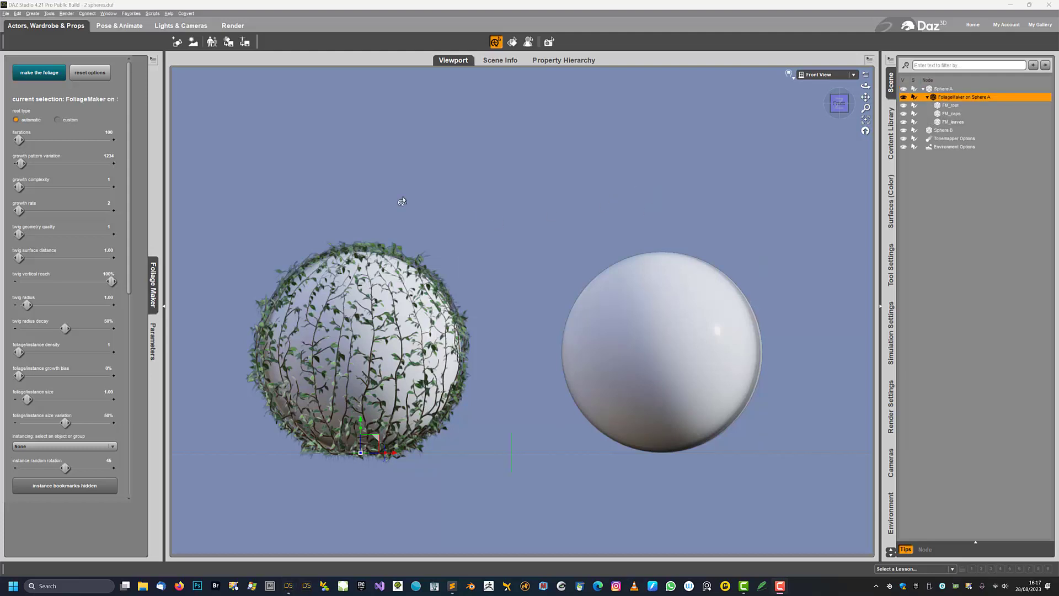
left_click(63, 78)
In Perspective View, hide the FM_root, FM_caps and FM_leaves parts of Sphere A's foliage
left_click(822, 76)
left_click(823, 81)
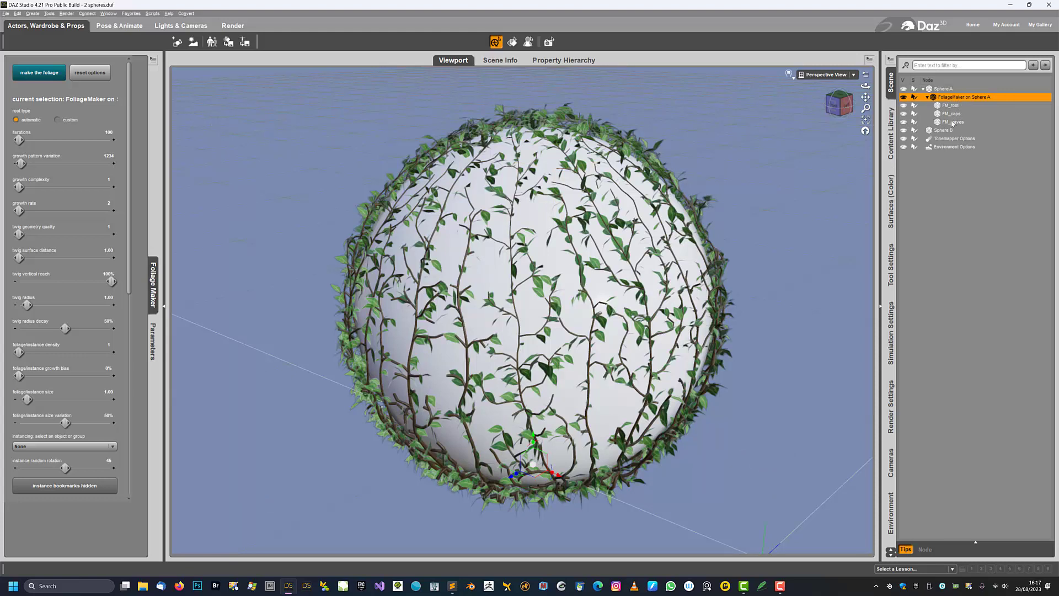
left_click(903, 105)
left_click(904, 114)
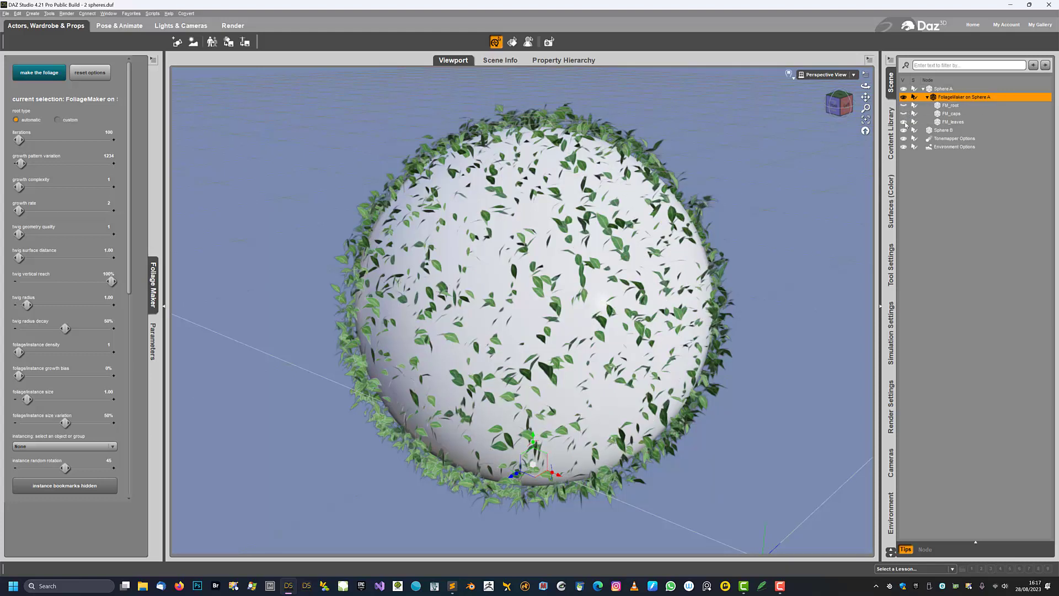
left_click(903, 121)
Show the FM_root, FM_caps and FM_leaves parts of Sphere A's foliage again
left_click(951, 106)
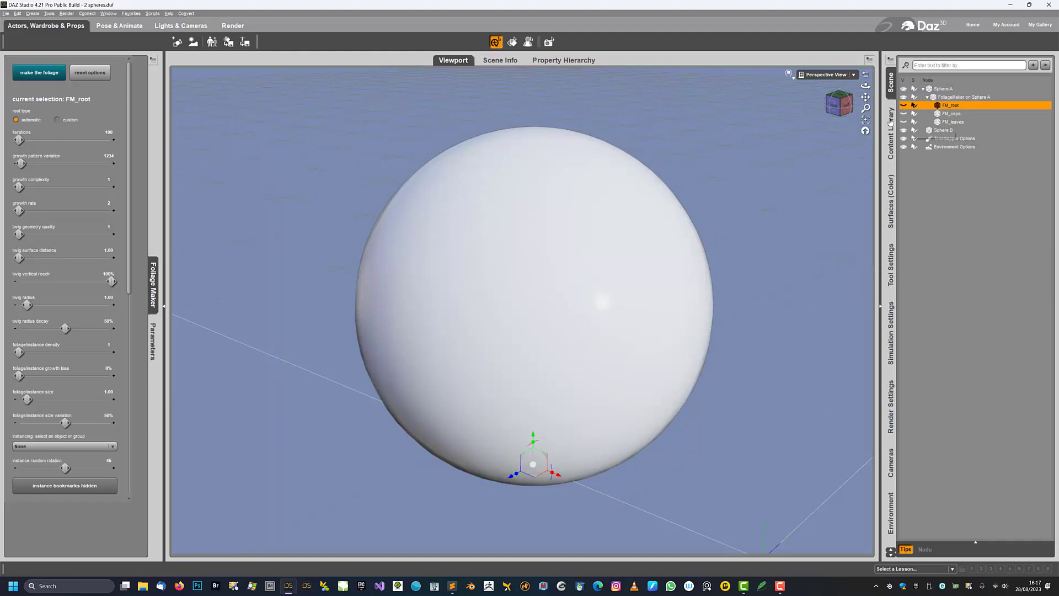
left_click(903, 105)
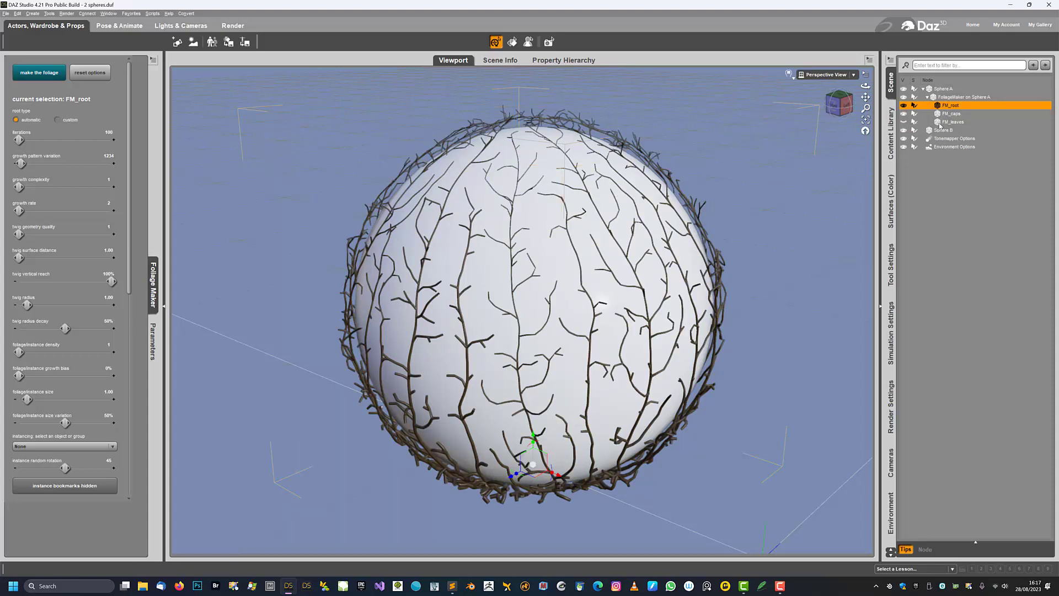
left_click(944, 123)
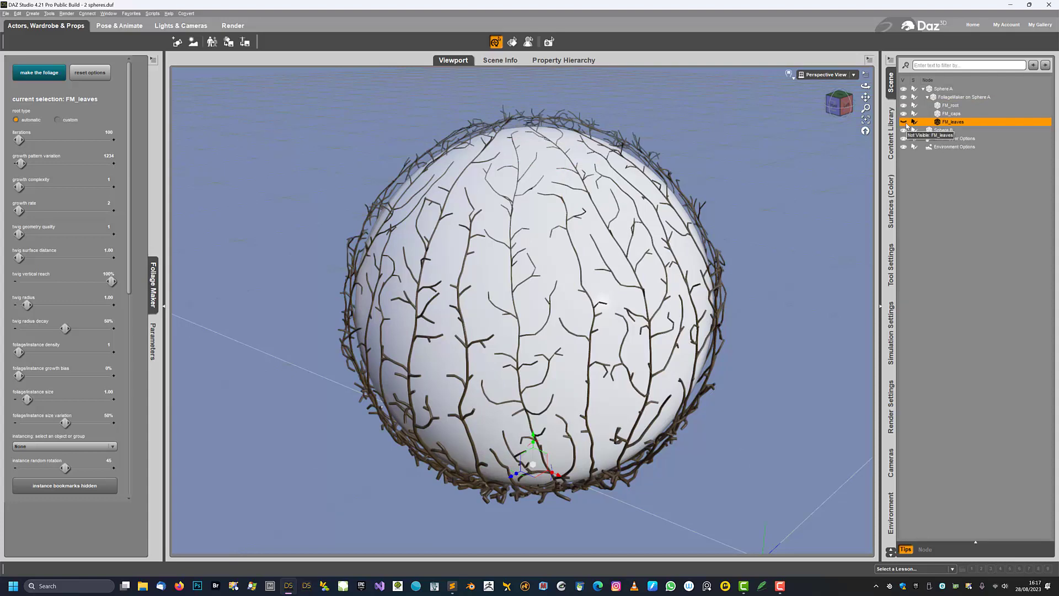
left_click(903, 122)
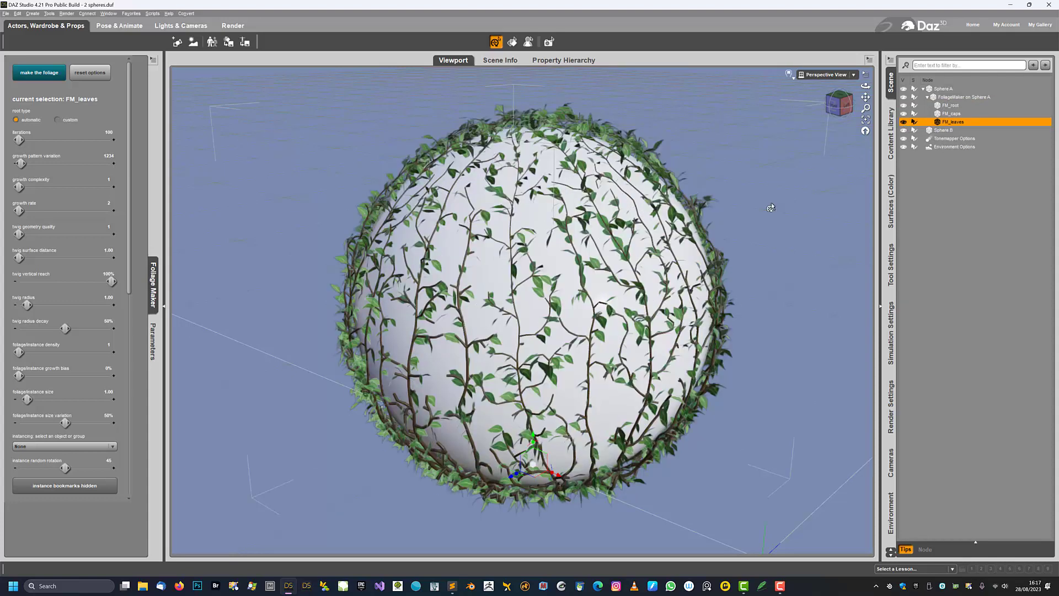
Select the FM_caps, FM_root and FM_leaves nodes in turn to examine the separate parts of the foliage
left_click(951, 113)
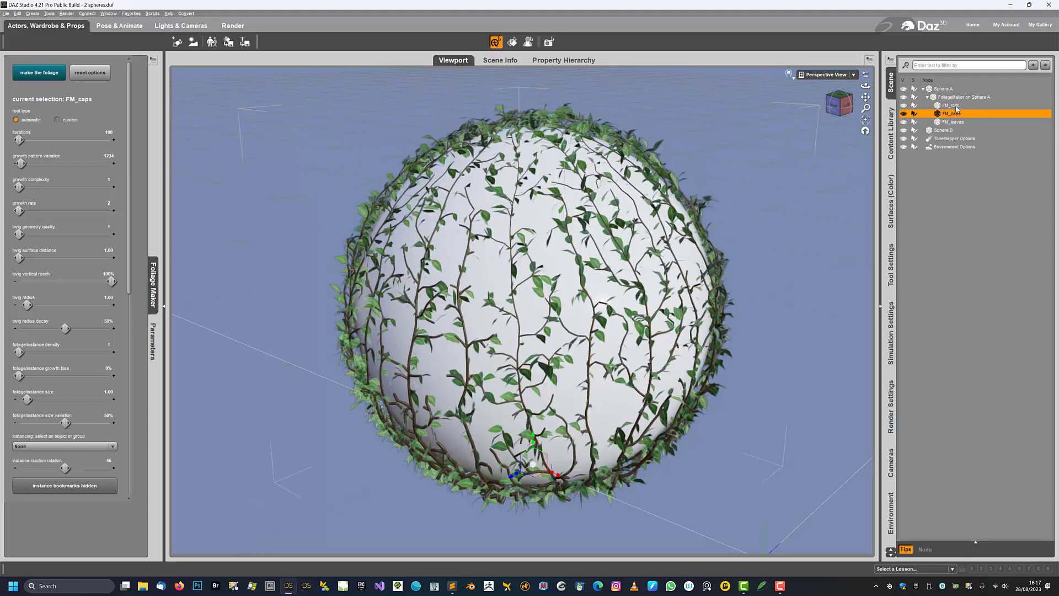
left_click(957, 106)
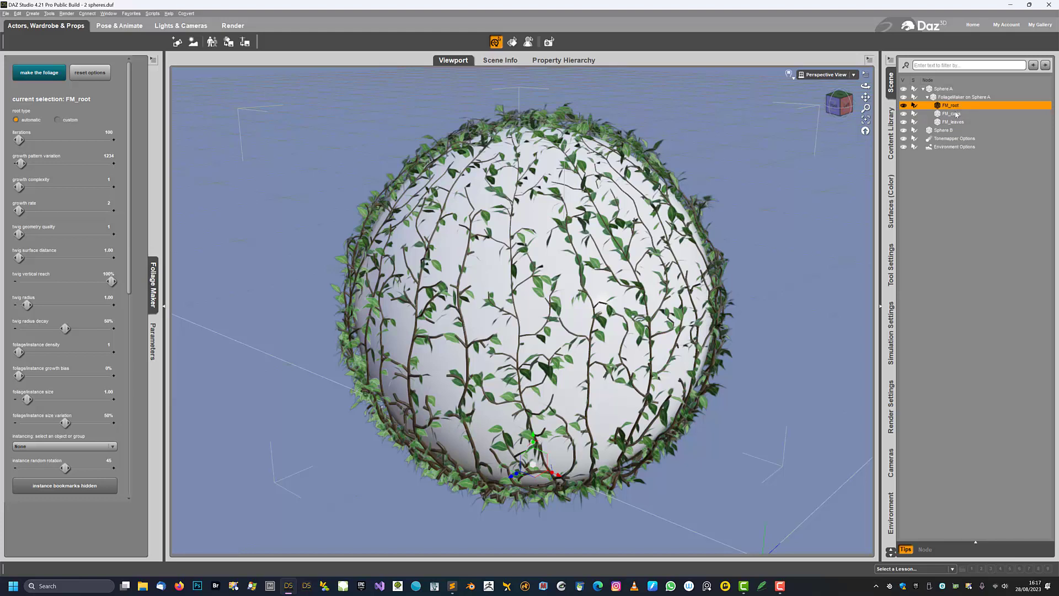
left_click(957, 114)
left_click(954, 123)
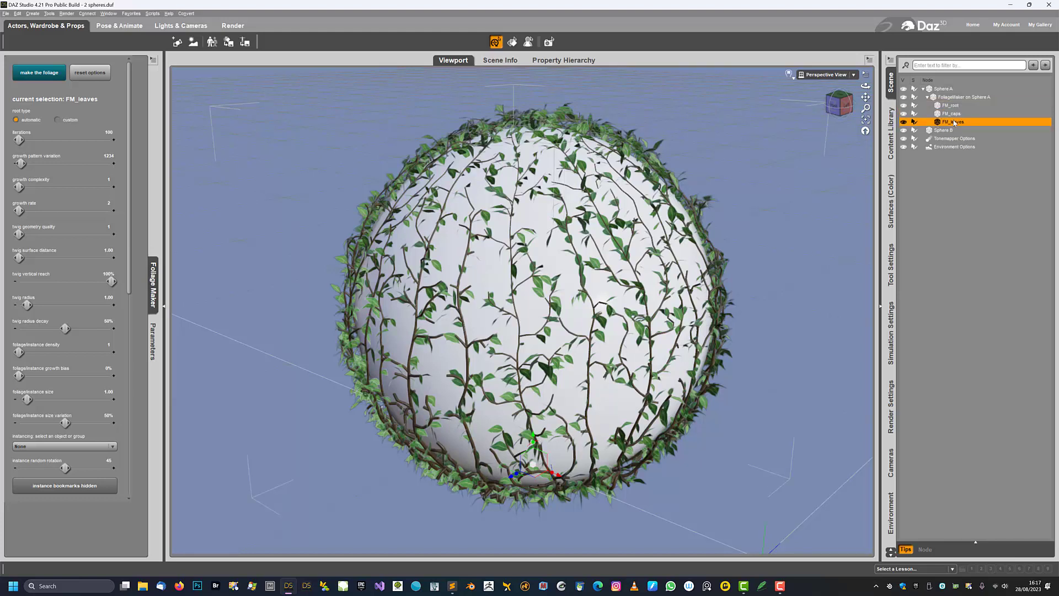
left_click(953, 114)
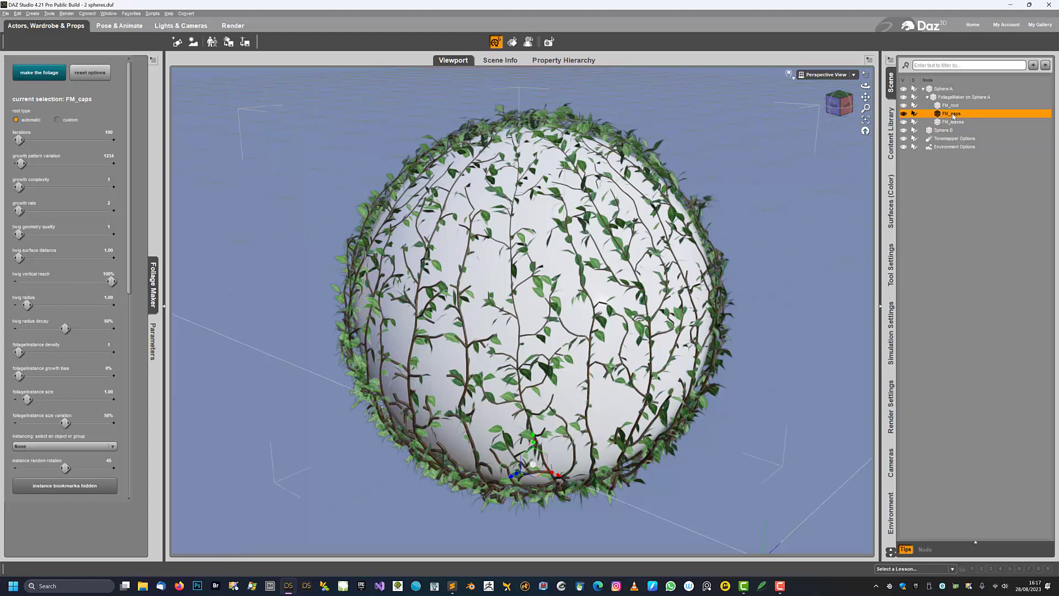
left_click(958, 106)
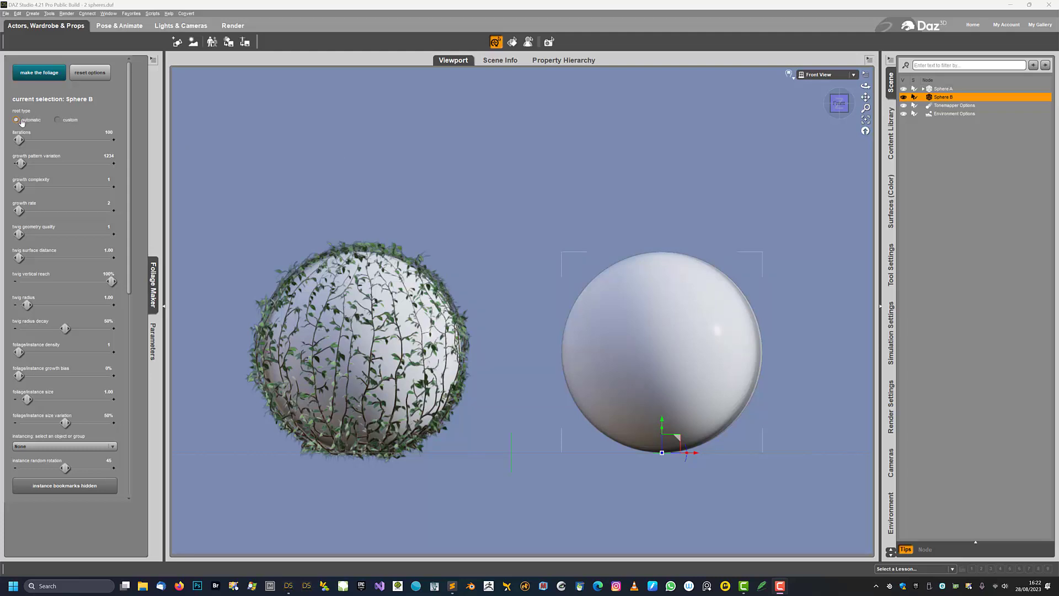
Generate foliage on Sphere B with the automatic root type, and delete that foliage from the scene
left_click(25, 80)
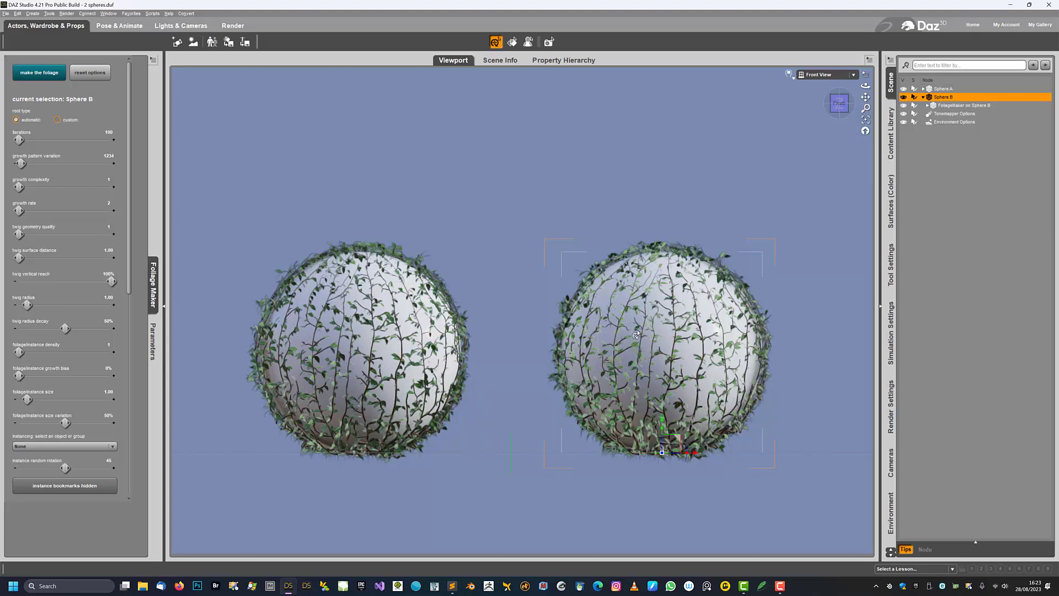
left_click(954, 105)
key("Delete")
Set the root type to custom for Sphere B and move the FoliageRoot object to the sphere's upper-left side
left_click(945, 97)
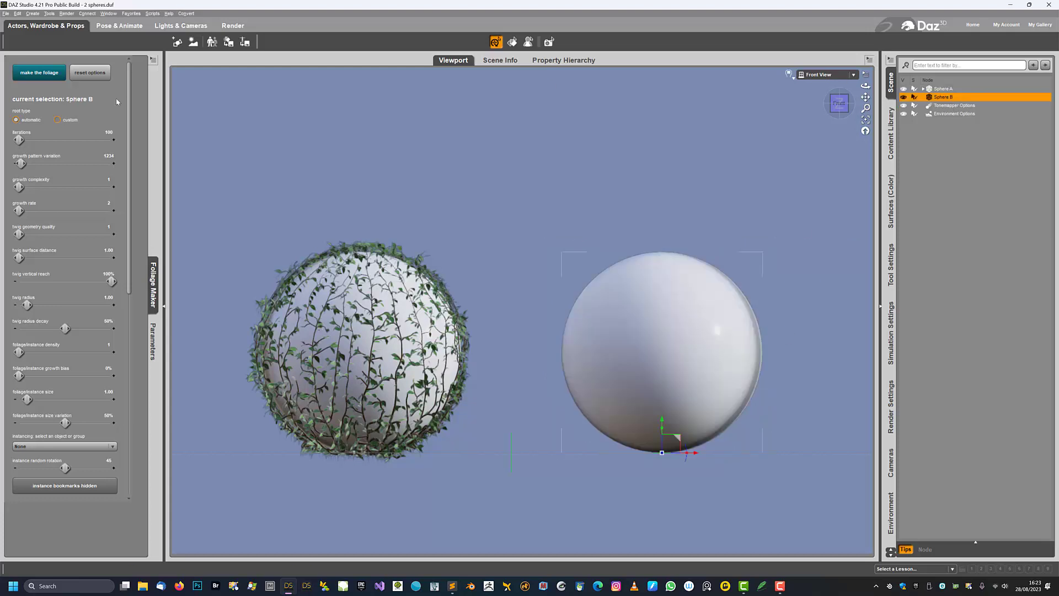
left_click(69, 120)
left_click(829, 92)
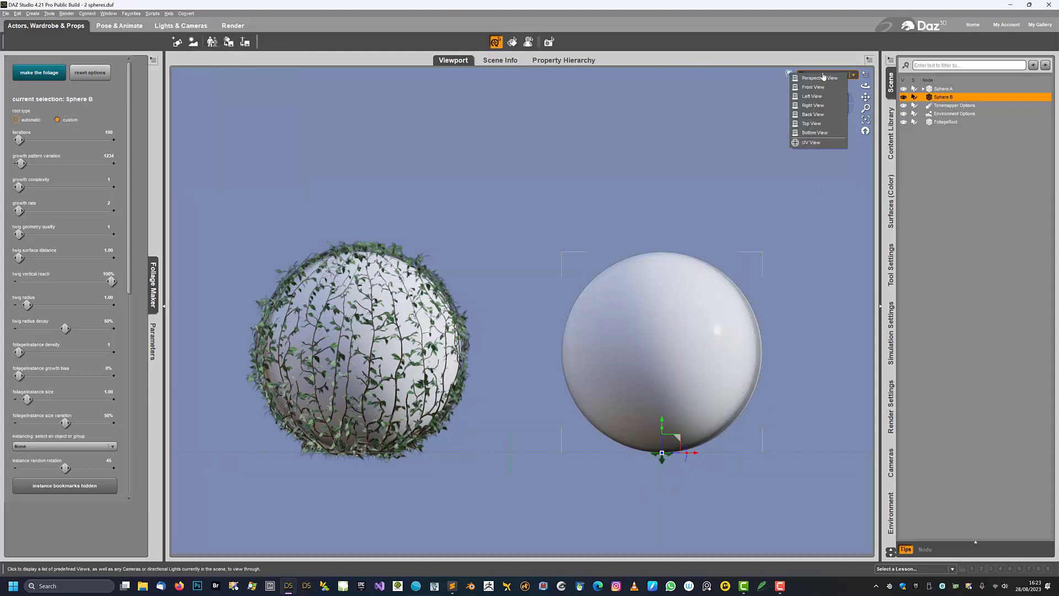
left_click_drag(670, 369, 885, 238, "alt")
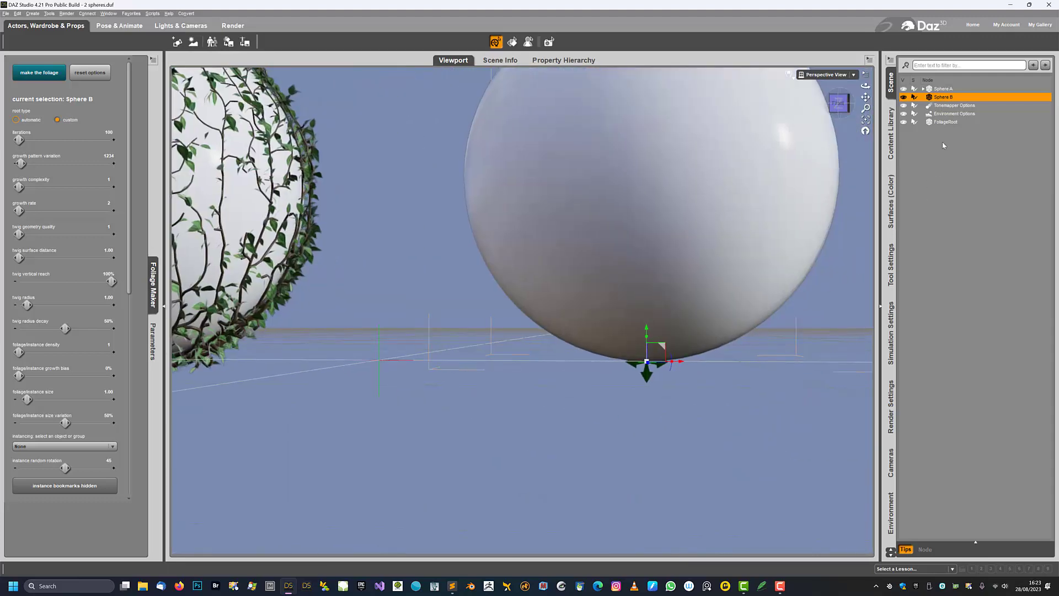
left_click(944, 122)
left_click_drag(672, 353, 700, 296, "alt")
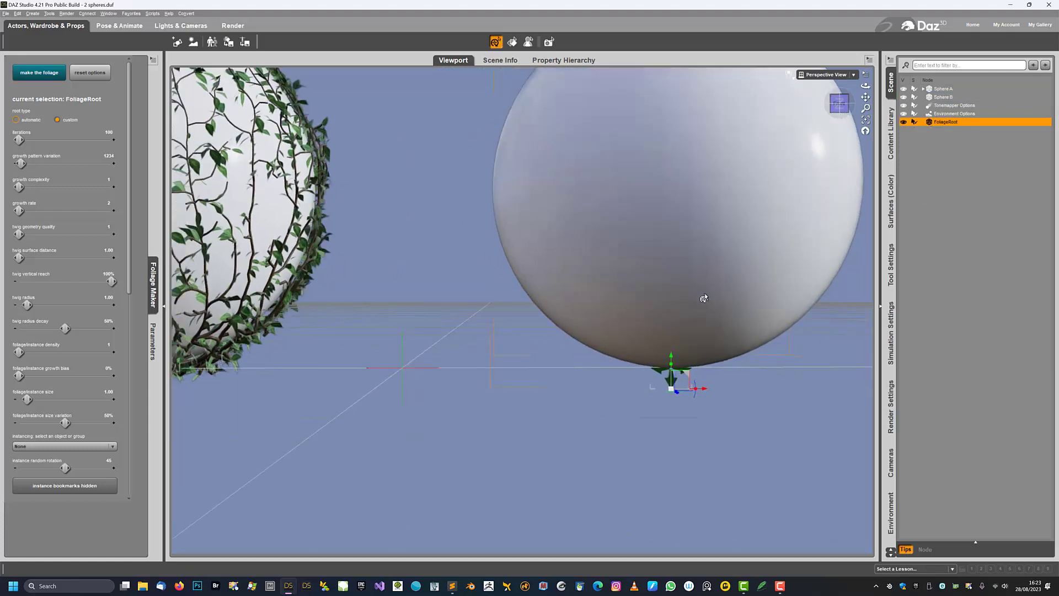
left_click_drag(648, 392, 461, 210)
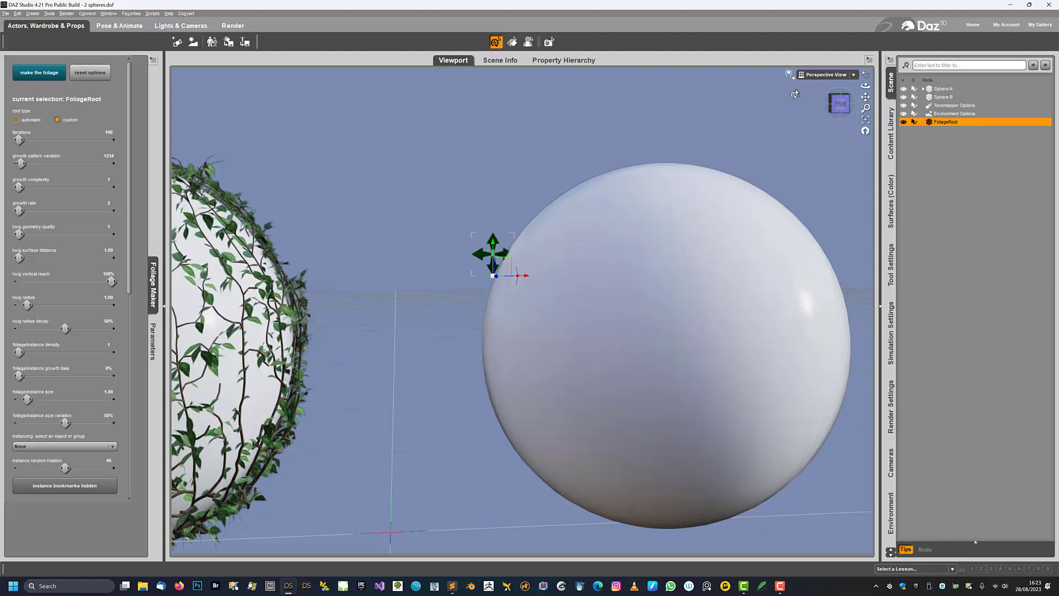
Generate foliage on Sphere B from the custom root on its upper-left side, and delete that foliage
left_click(807, 78)
left_click(816, 87)
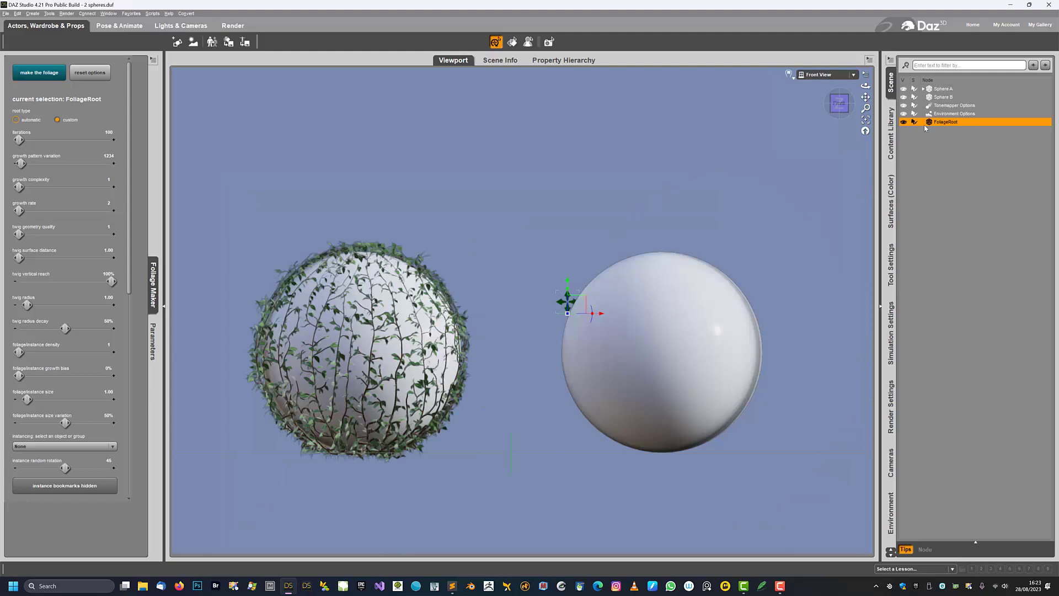
left_click(708, 318)
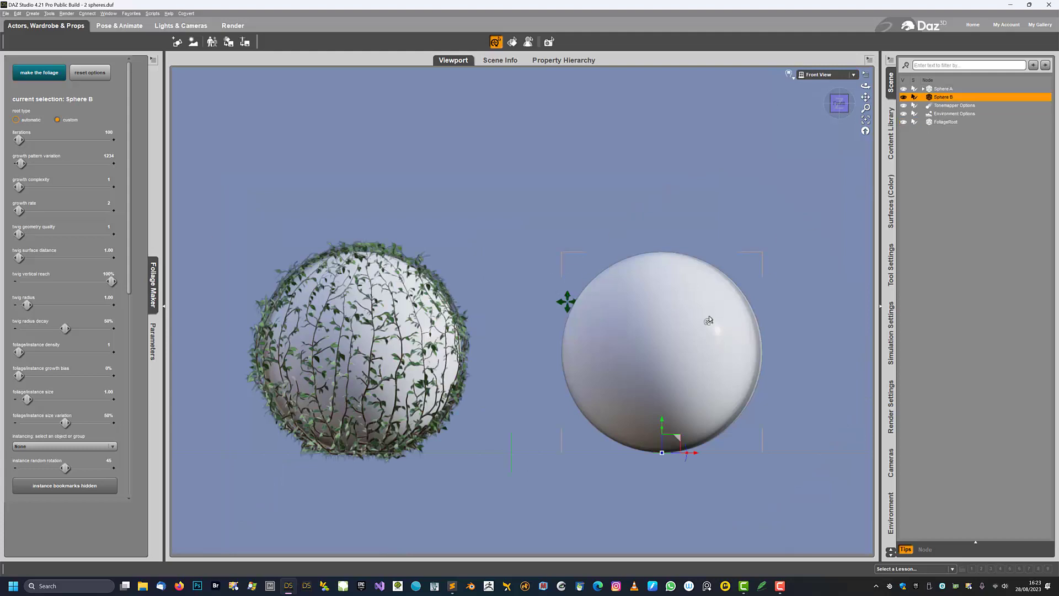
left_click(33, 72)
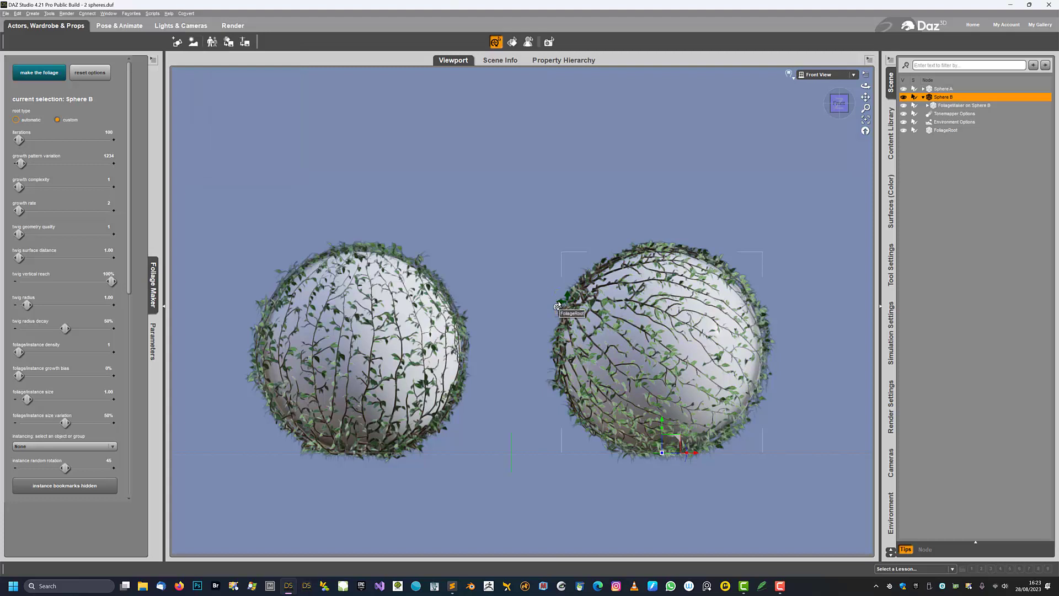
left_click(954, 106)
key("Delete")
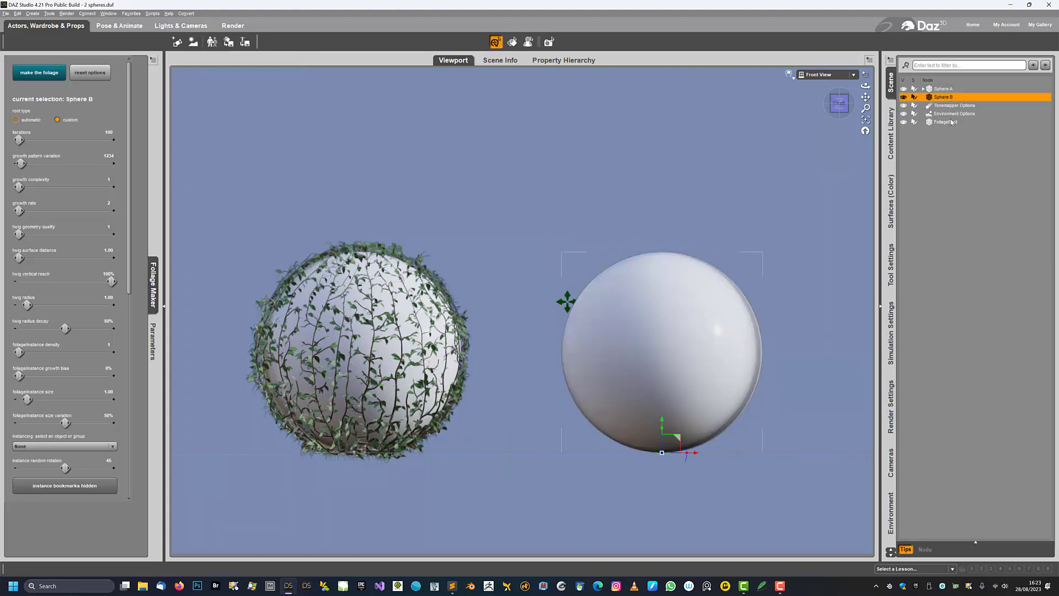
Move the FoliageRoot away from Sphere B, above the gap between the spheres, and try to generate foliage on Sphere B
left_click(948, 123)
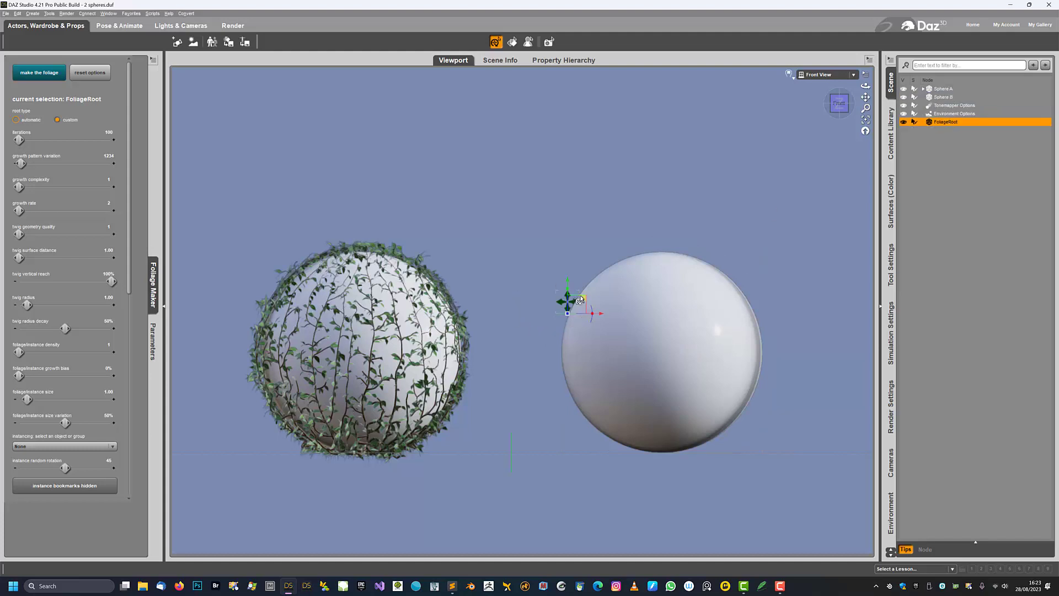
left_click_drag(561, 290, 479, 177)
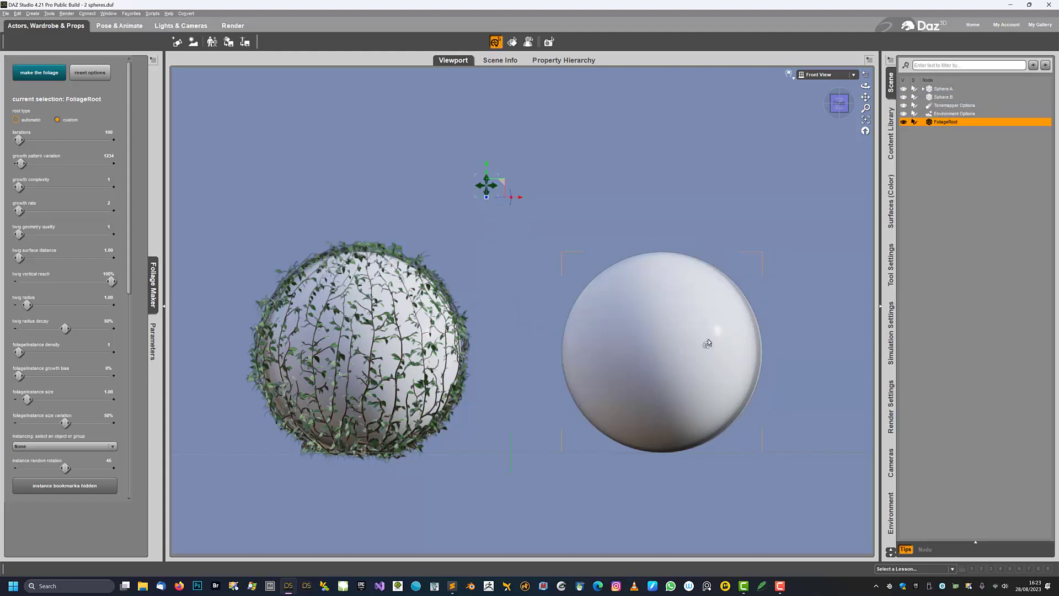
left_click(692, 331)
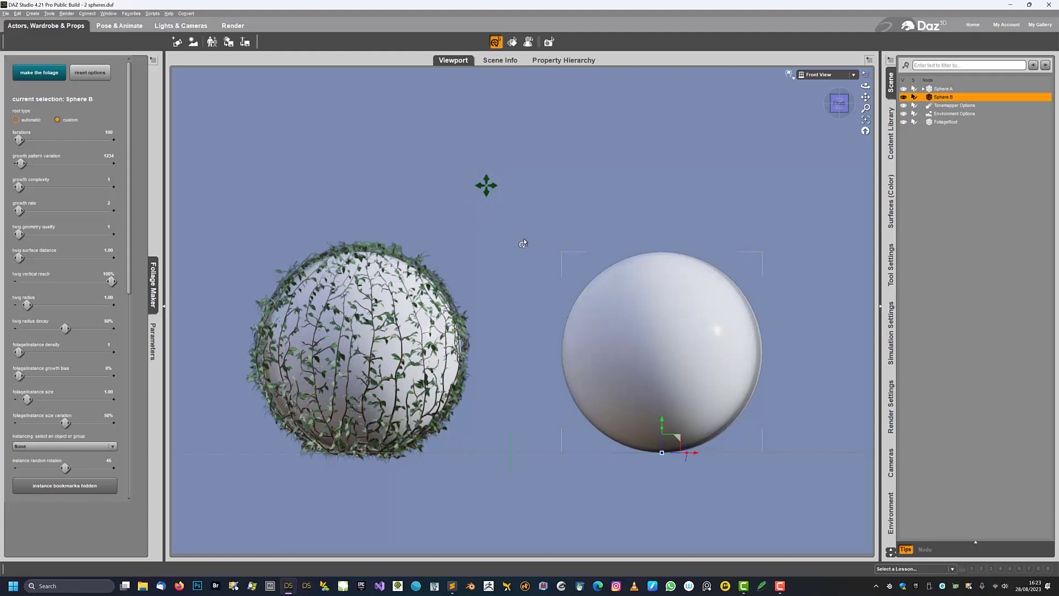
left_click(39, 73)
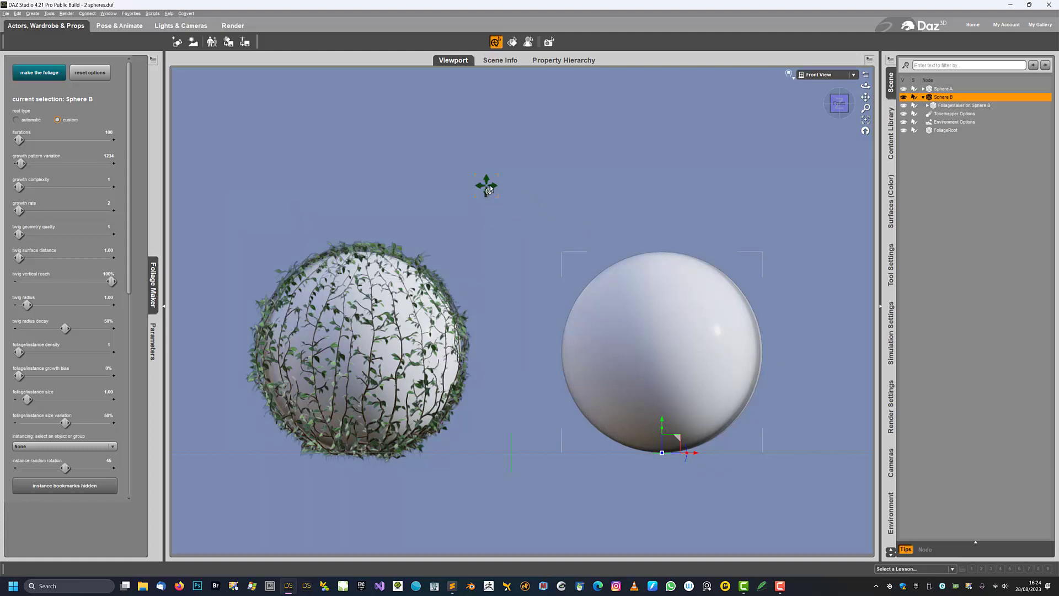
Delete the FoliageMaker node on Sphere B and move the FoliageRoot to the sphere's lower-right side
left_click(945, 107)
key("Delete")
left_click(485, 186)
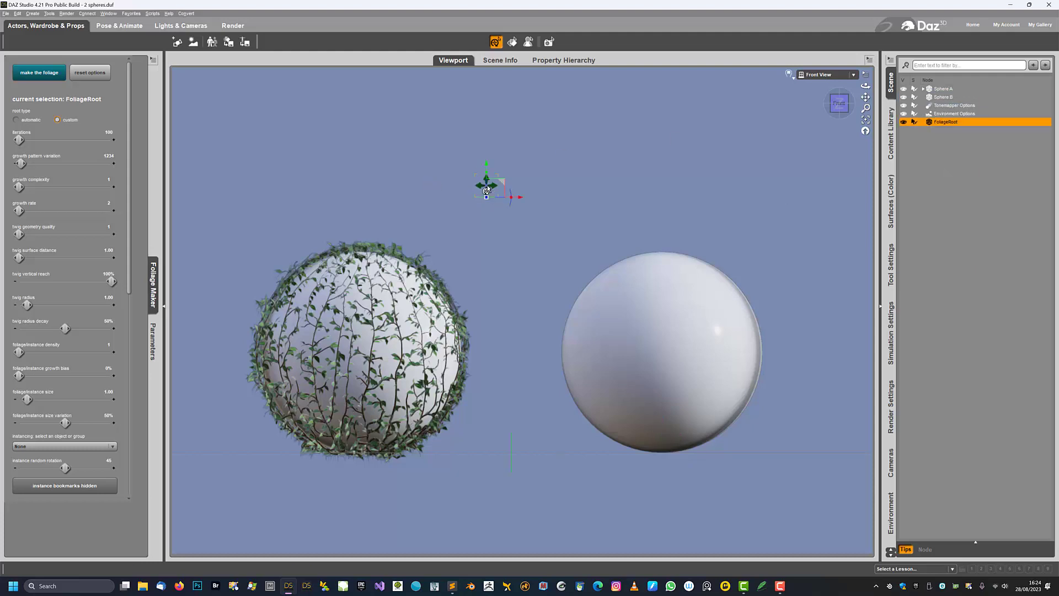
left_click_drag(499, 186, 765, 444)
Regenerate foliage on Sphere B with the automatic root type, and remove the new FoliageMaker node
left_click(662, 318)
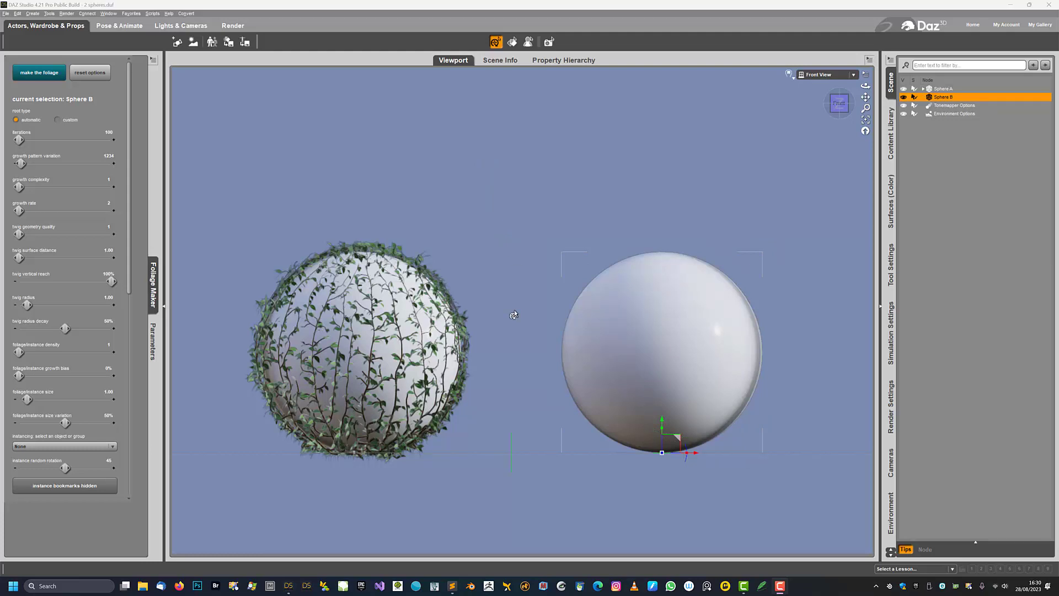
left_click(33, 73)
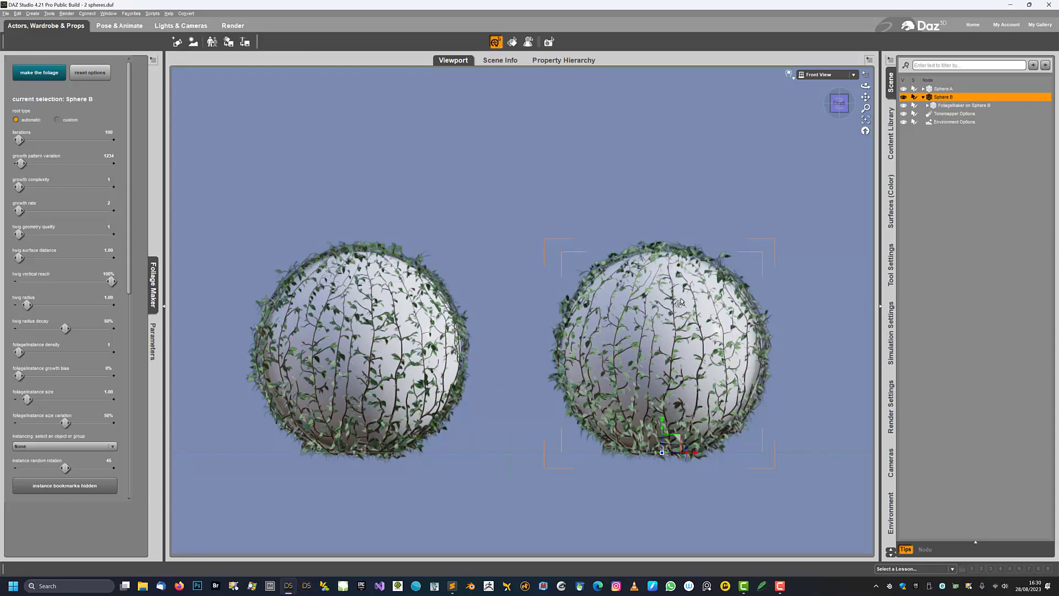
left_click(948, 106)
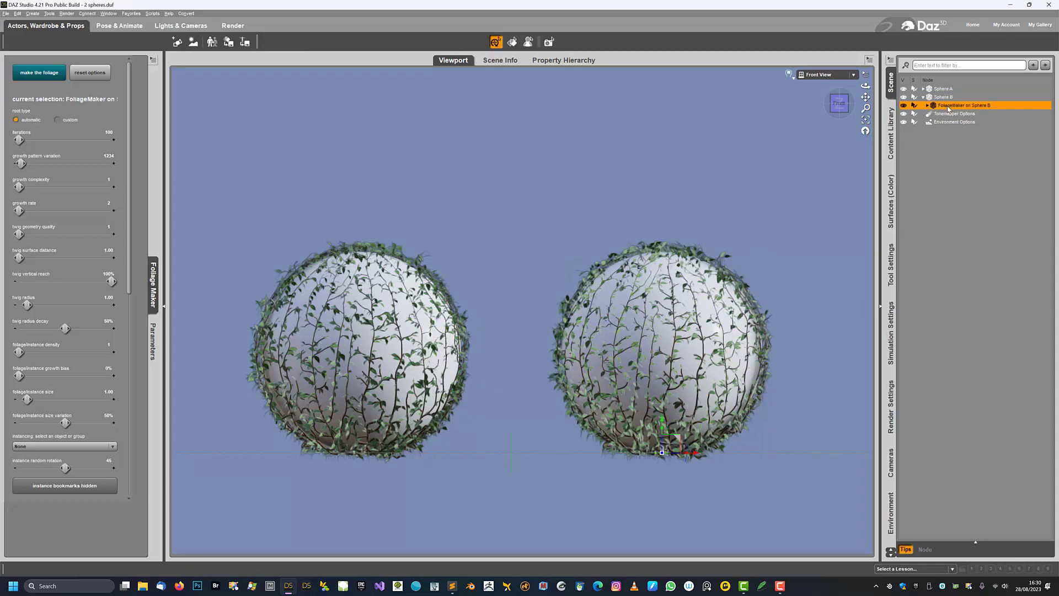
key("Delete")
Stretch Sphere B vertically by setting its Y scale to 200%
left_click(943, 97)
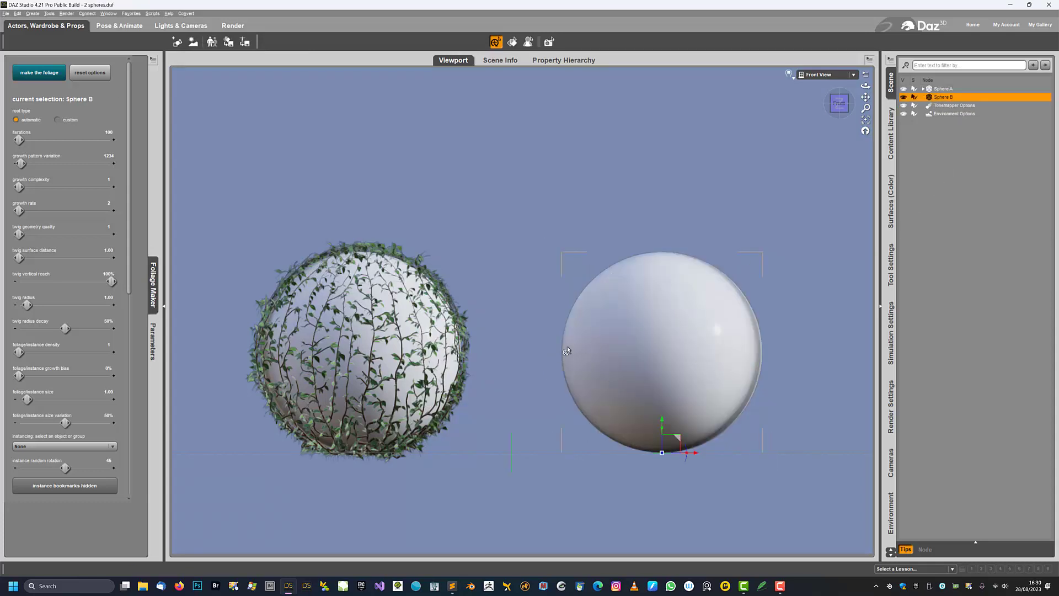
scroll(579, 347, "down", 3)
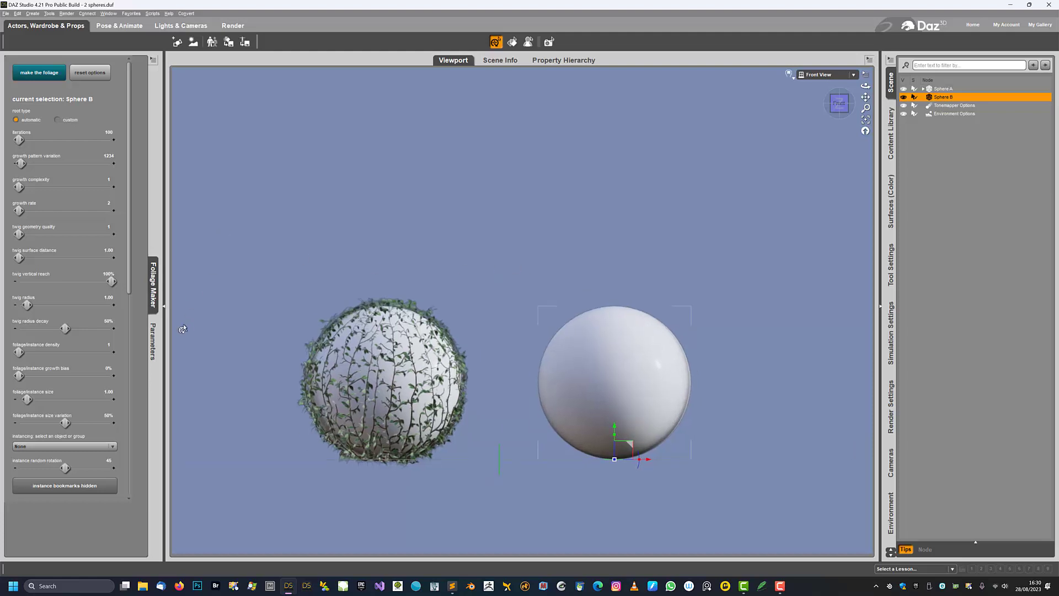
left_click(152, 341)
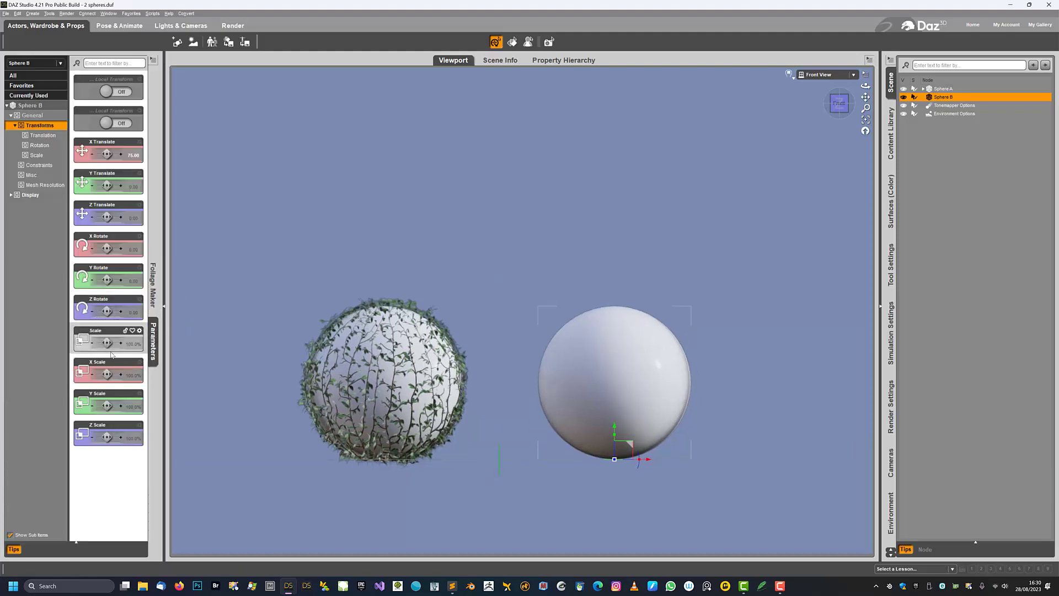
left_click(131, 407)
type("200")
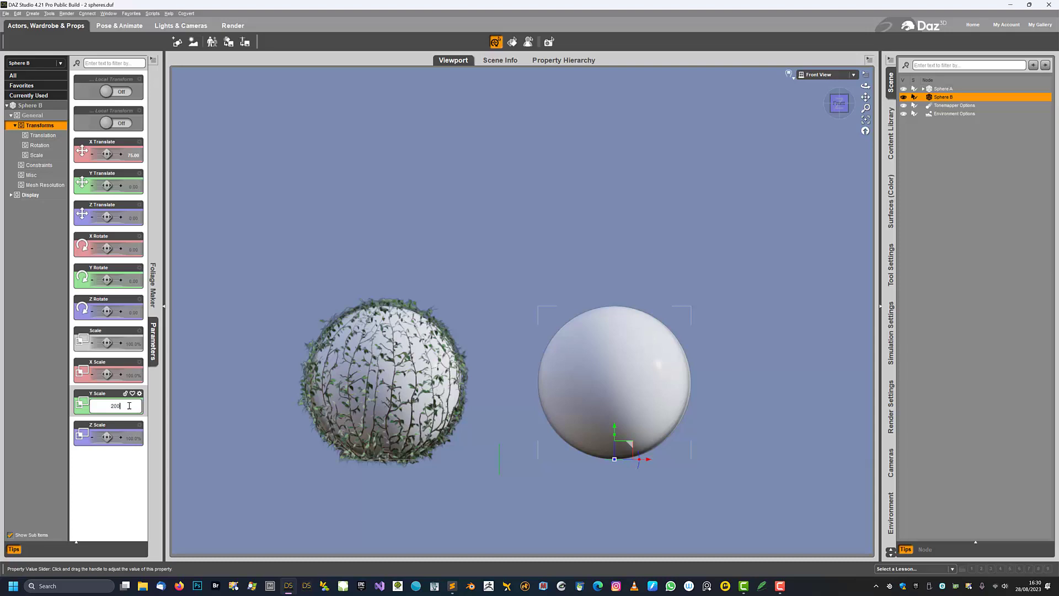
key("Return")
middle_click_drag(432, 186, 433, 213)
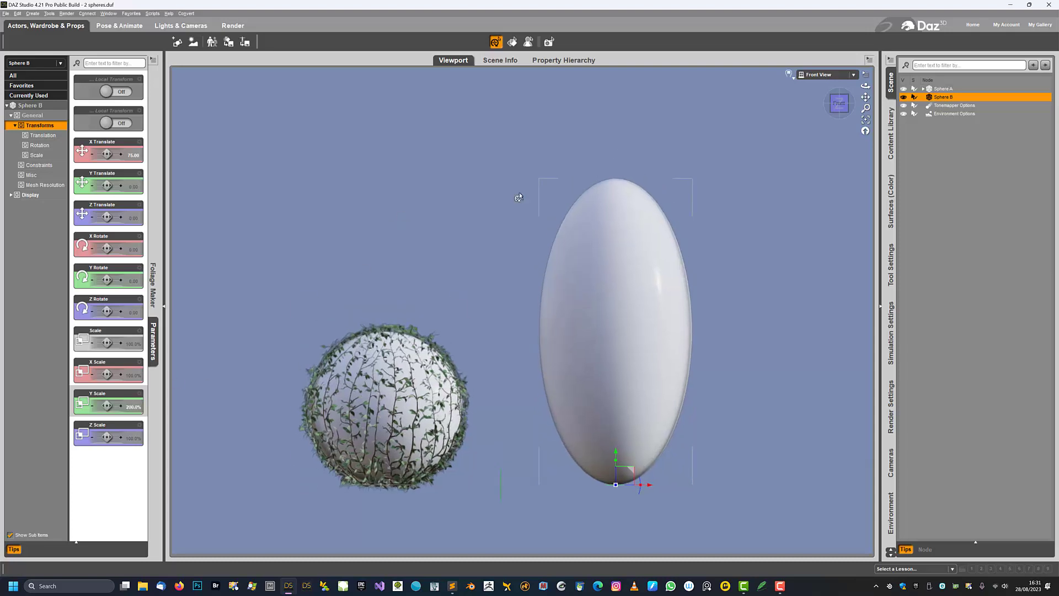
Generate foliage on the stretched Sphere B with 100 iterations, and delete that foliage
left_click(154, 285)
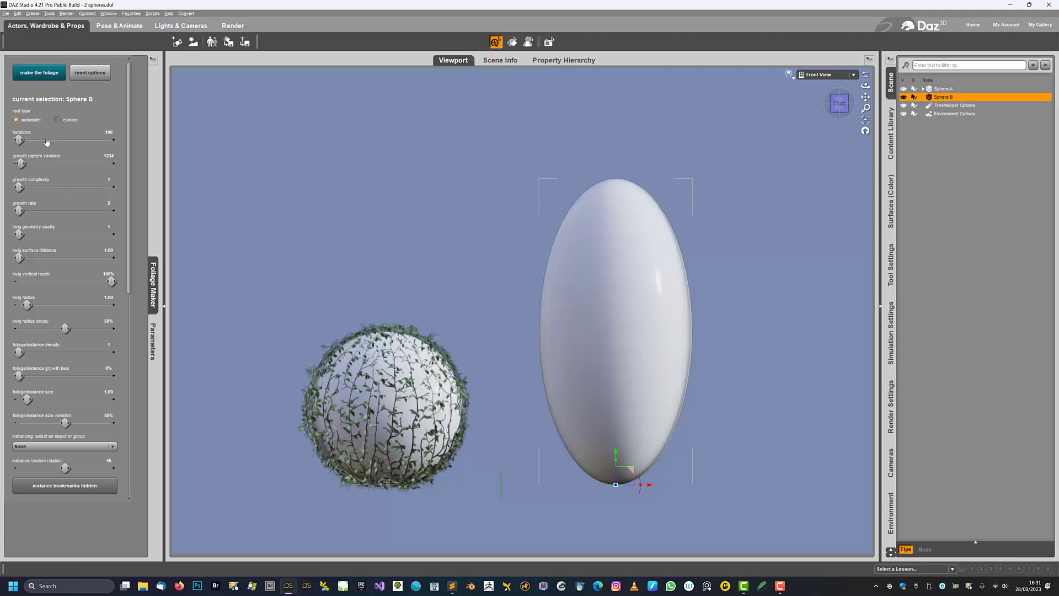
left_click(35, 74)
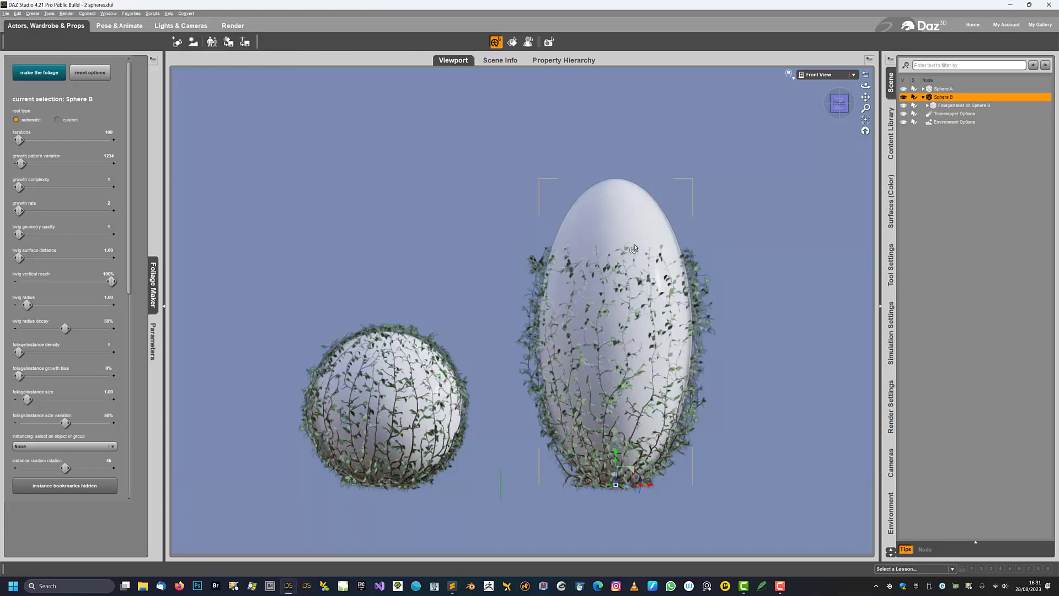
left_click(948, 105)
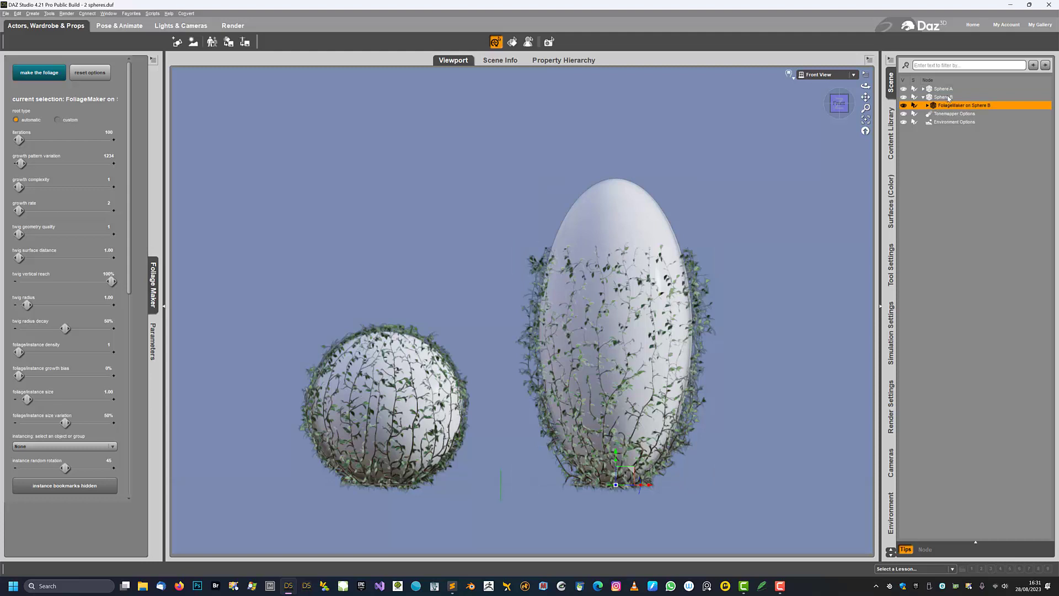
key("Delete")
Generate foliage on the stretched Sphere B with iterations set to 250, and remove the new FoliageMaker node
left_click(109, 140)
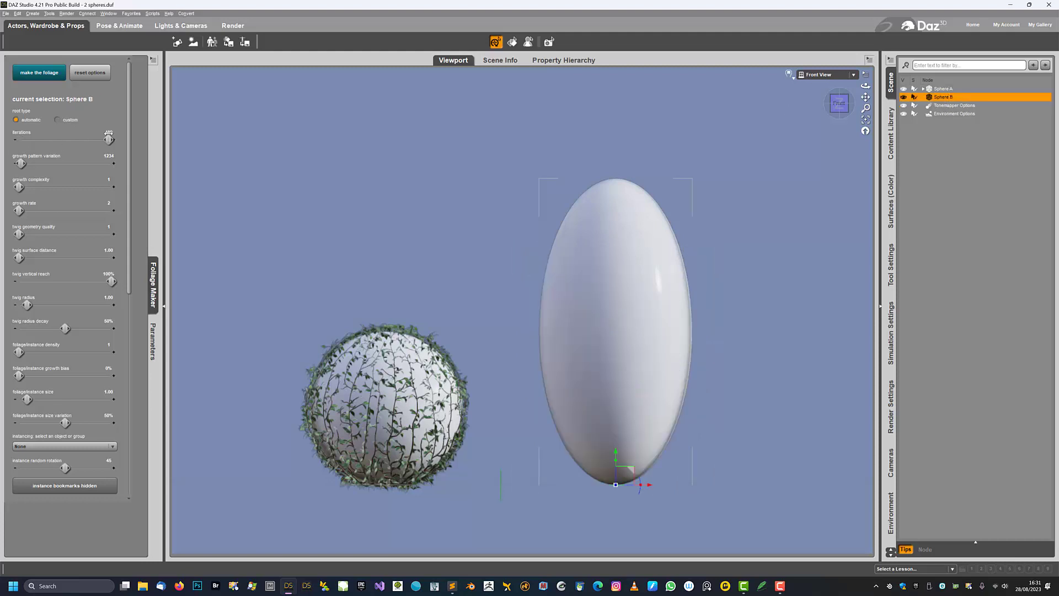
left_click(108, 132)
type("250")
key("Return")
left_click(39, 72)
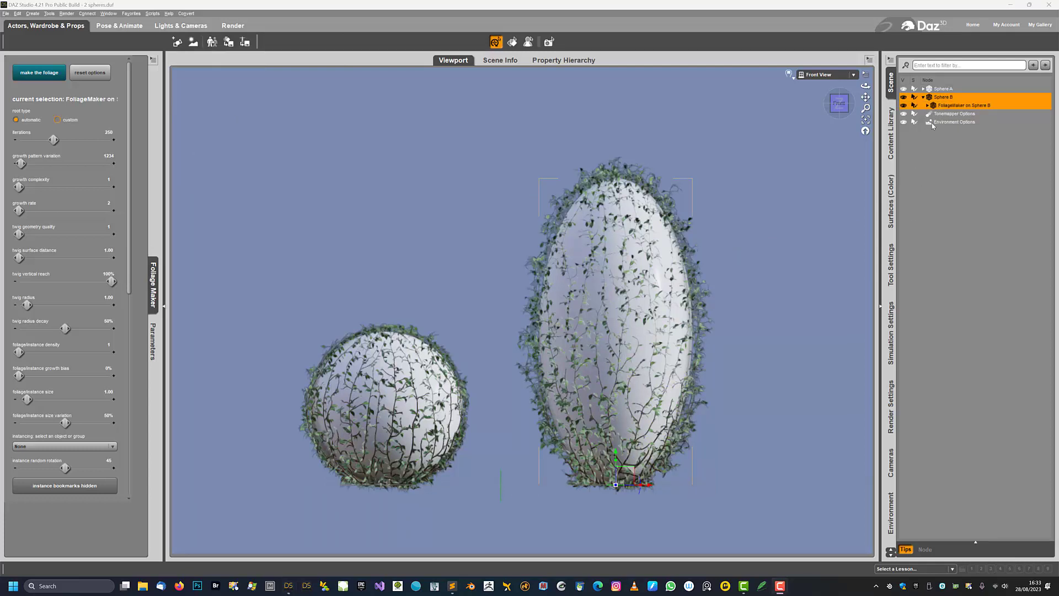
left_click(944, 105)
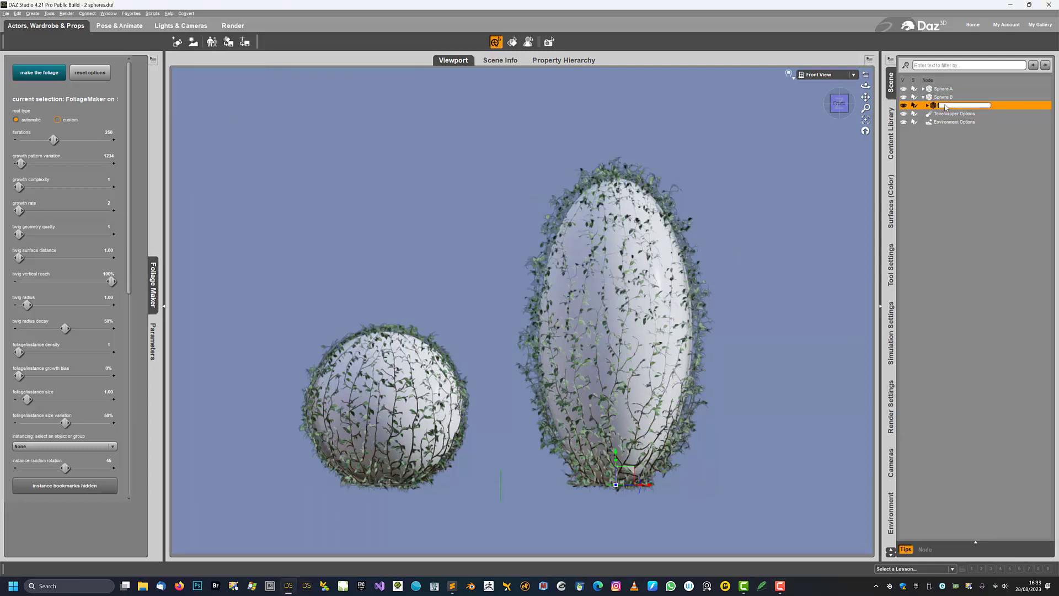
key("Escape")
key("Delete")
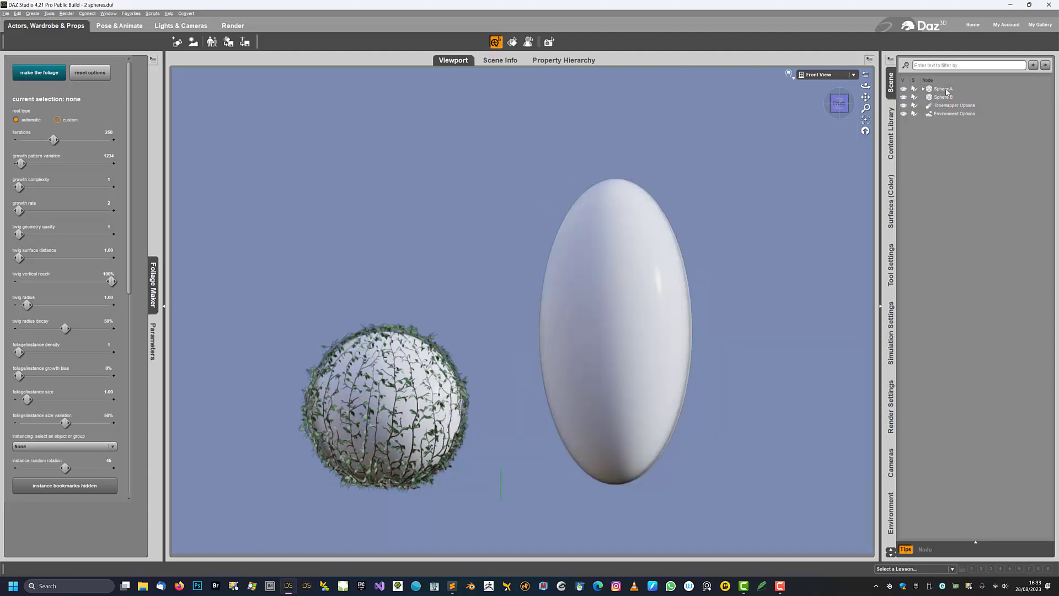
Set Sphere B's Y scale back to 100%
left_click(944, 97)
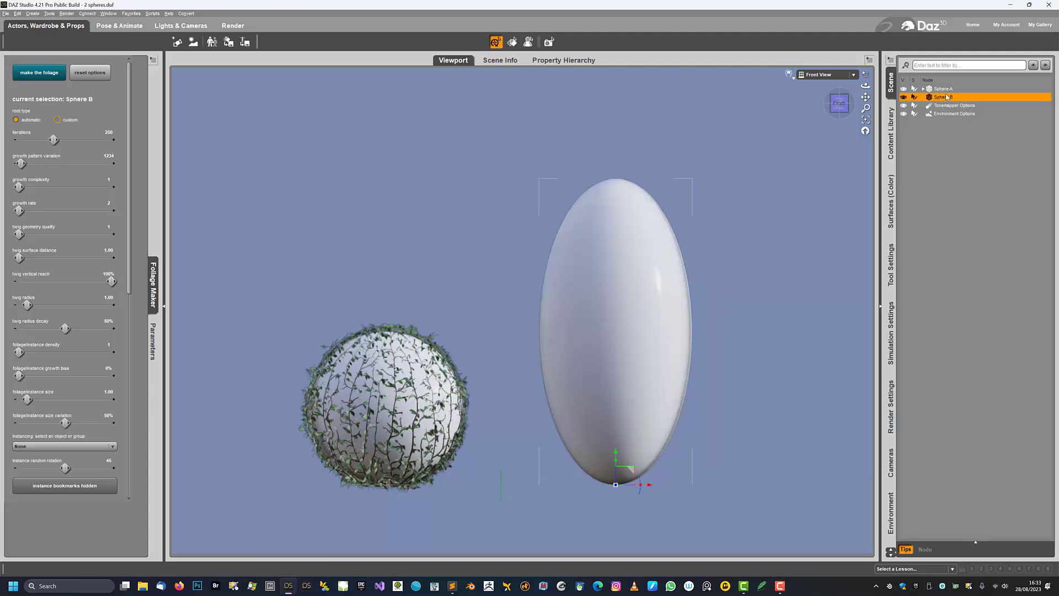
left_click(154, 334)
left_click(129, 408)
type("1")
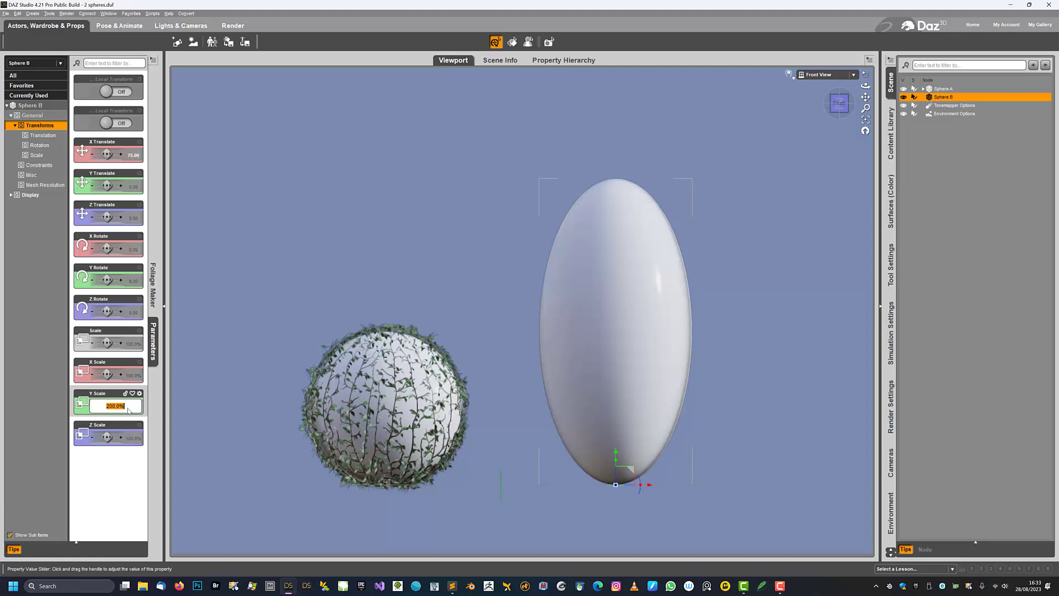
type("00")
key("Return")
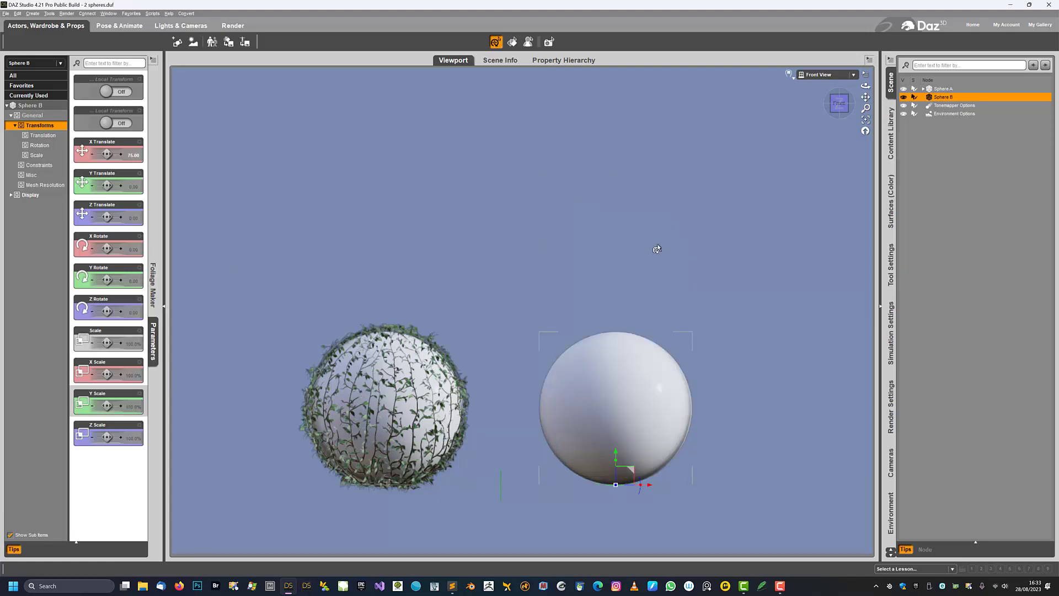
Reset the Foliage Maker options to their default values and generate foliage on Sphere B
left_click(154, 284)
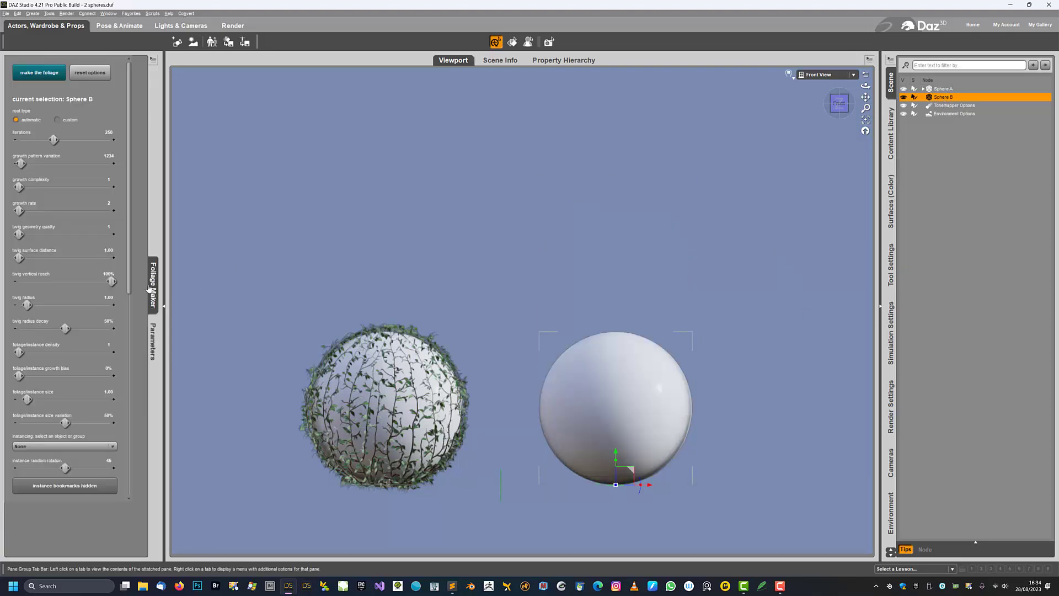
left_click(90, 74)
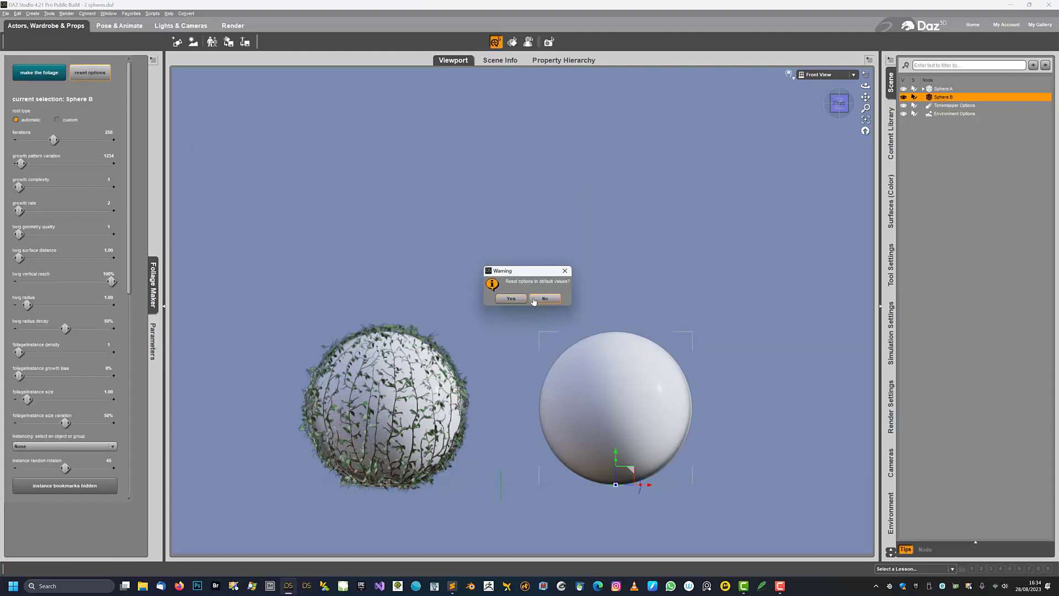
left_click(512, 300)
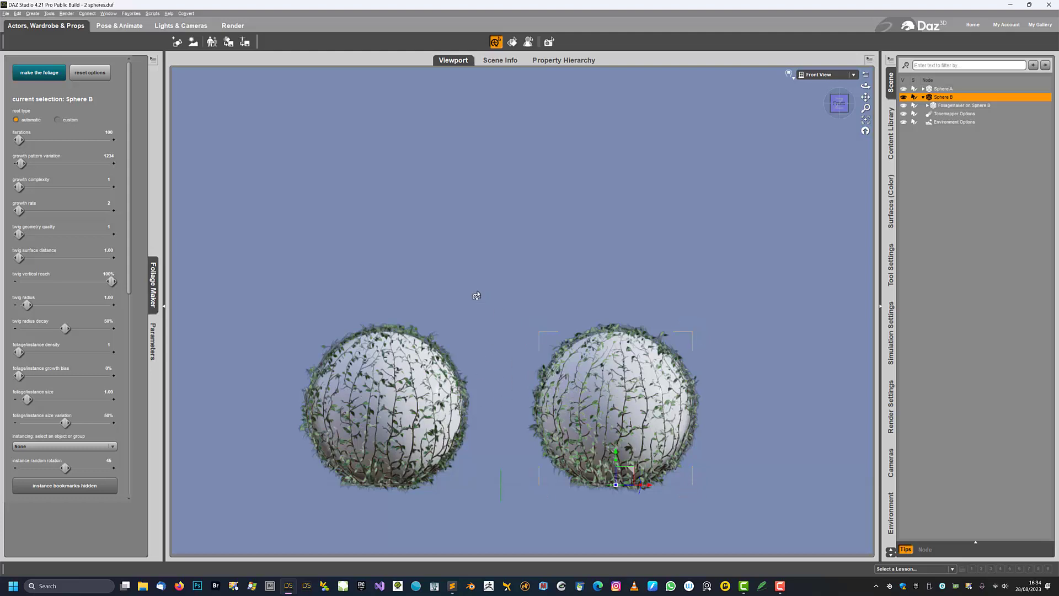
Hide the FM_leaves nodes of the foliage on both Sphere A and Sphere B
left_click(923, 89)
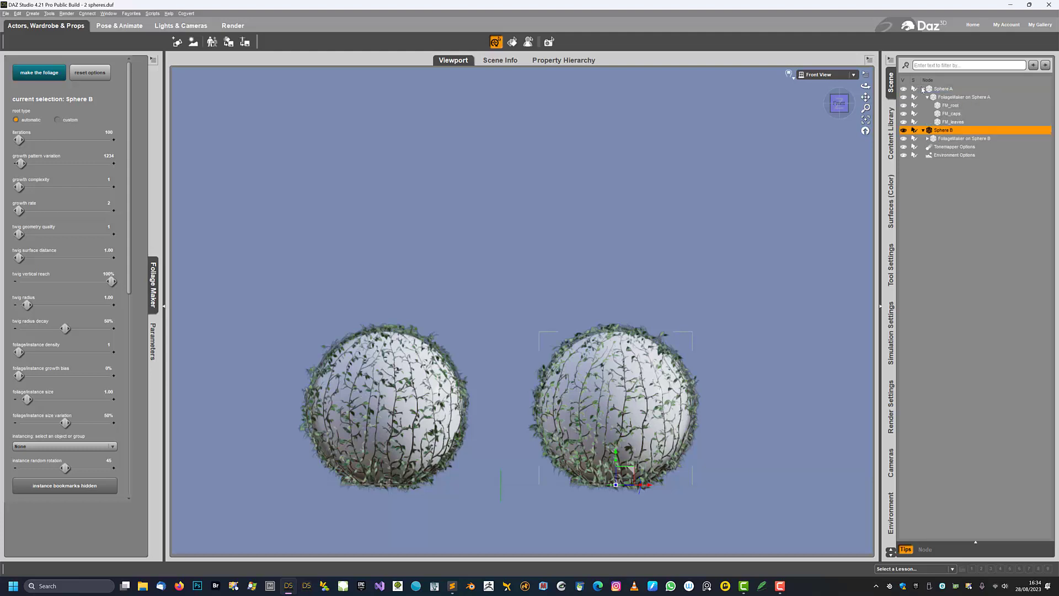
left_click(903, 122)
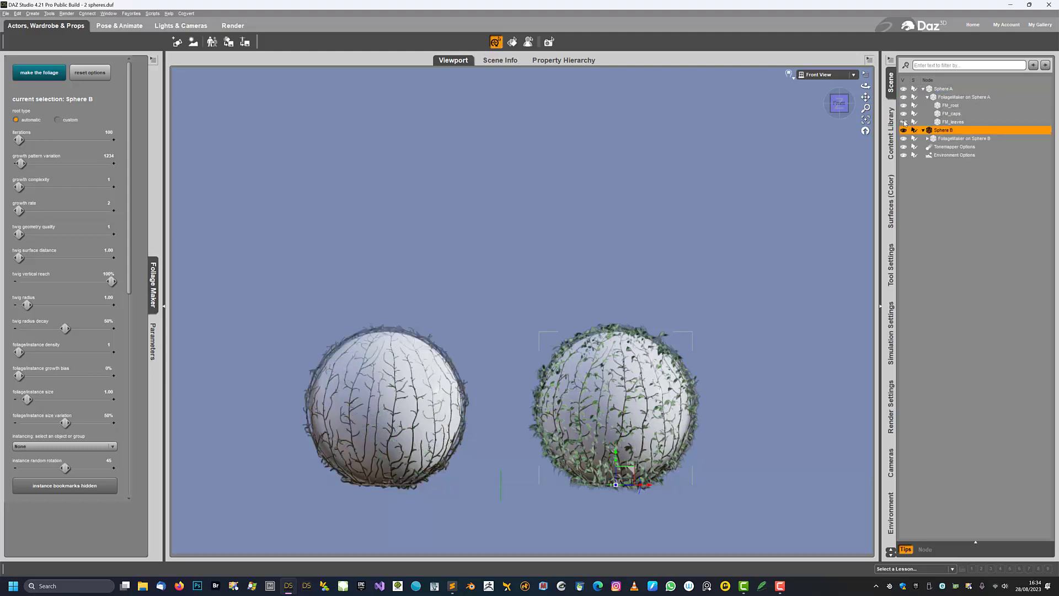
left_click(927, 138)
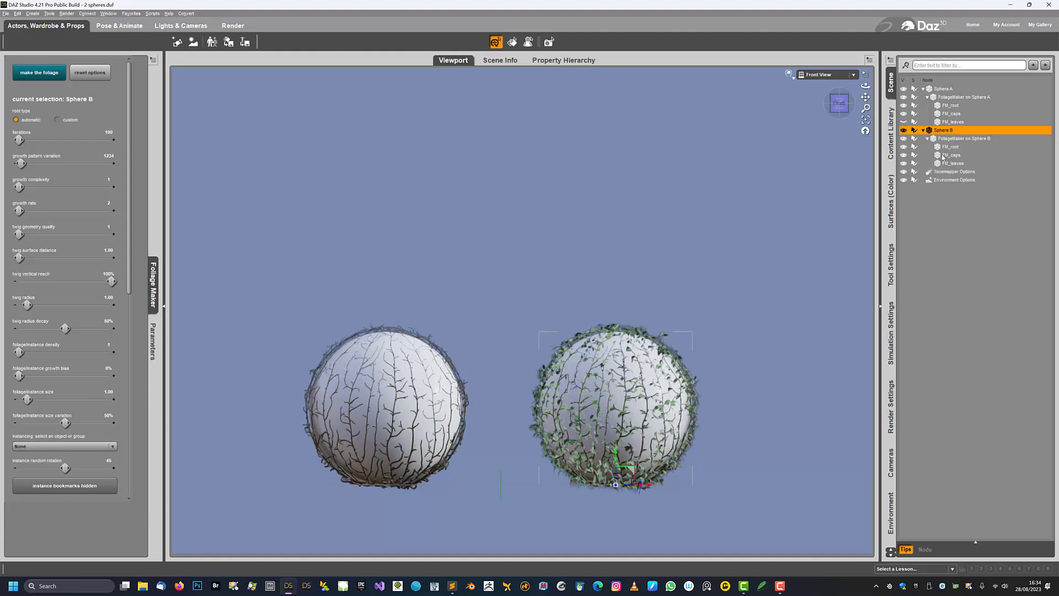
left_click(903, 164)
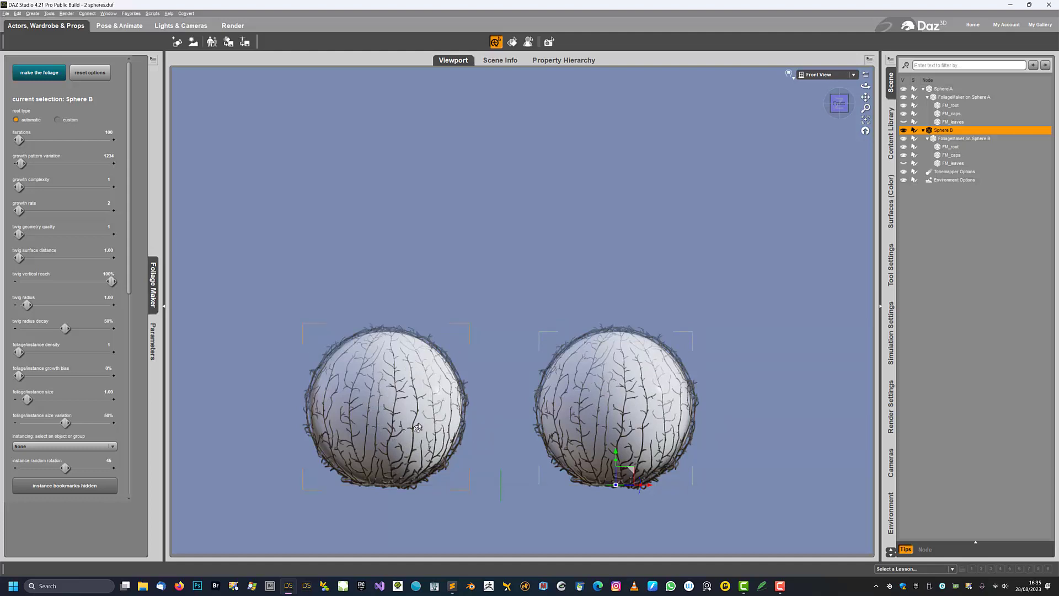
Replace Sphere B's foliage with one grown at a growth pattern variation of 6303, and hide its leaves
left_click(952, 139)
key("Delete")
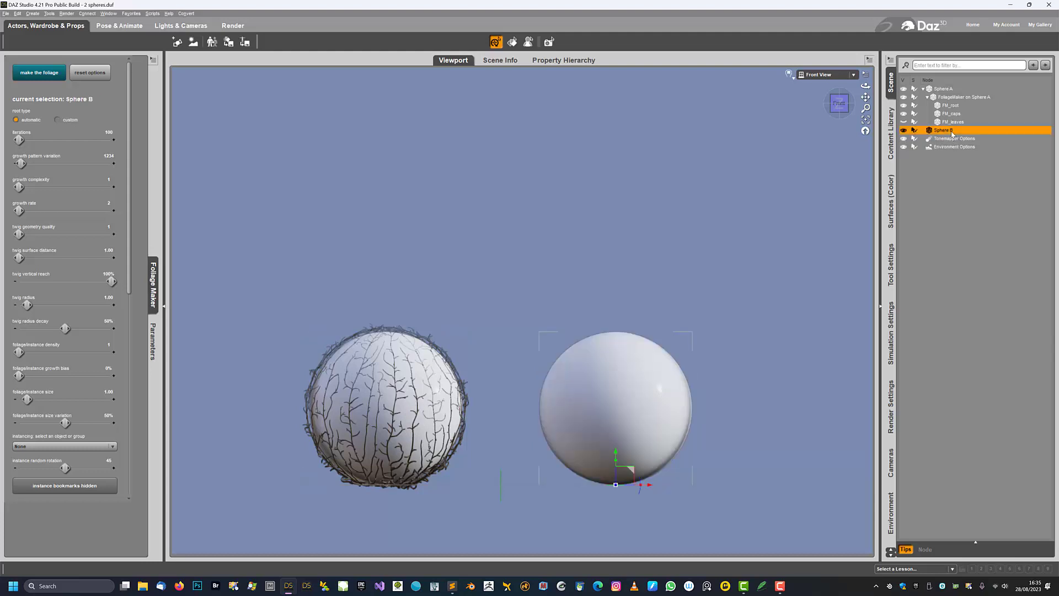
left_click_drag(23, 163, 74, 162)
left_click(34, 81)
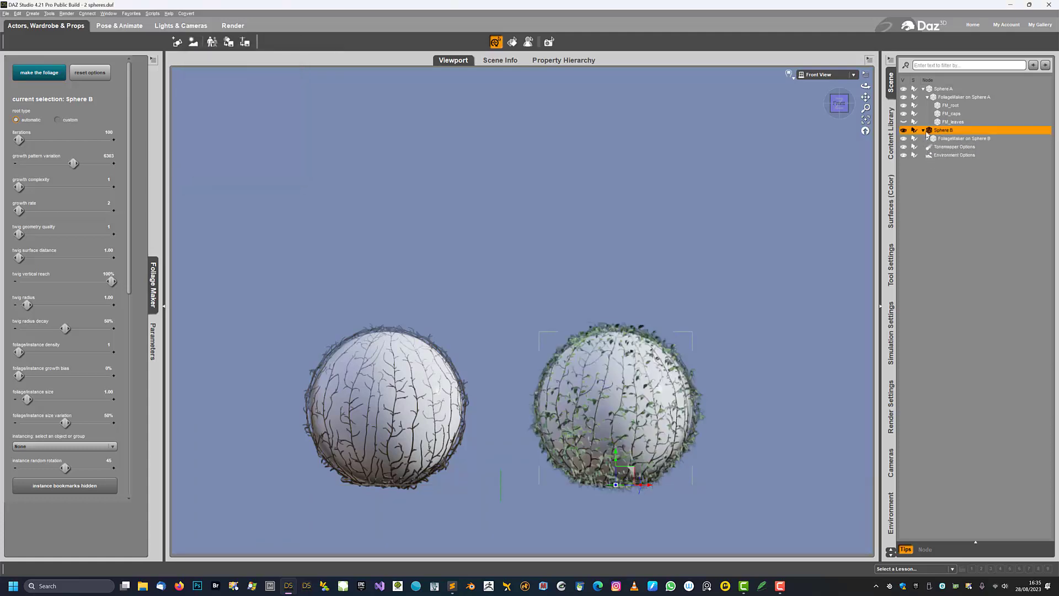
left_click(927, 139)
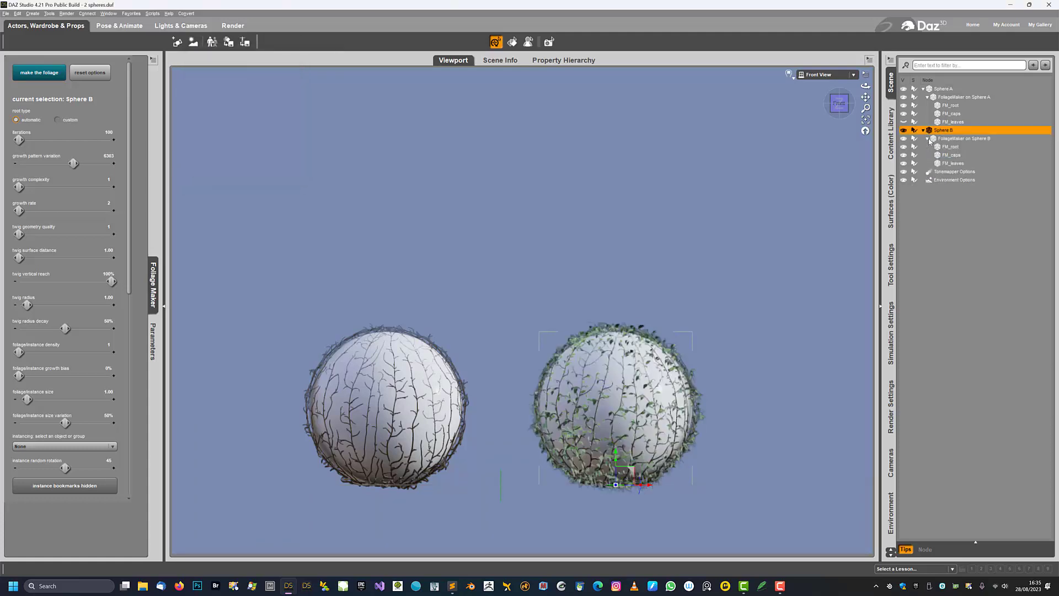
left_click(903, 164)
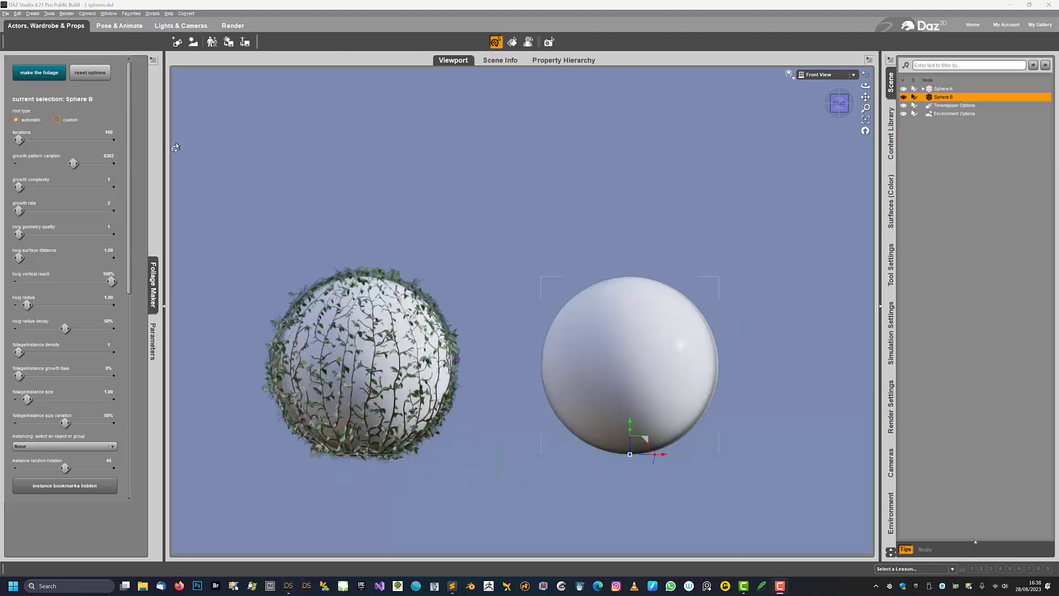
Reset the foliage options to their defaults and generate foliage on Sphere B with a growth complexity of 4
left_click(90, 73)
left_click(497, 300)
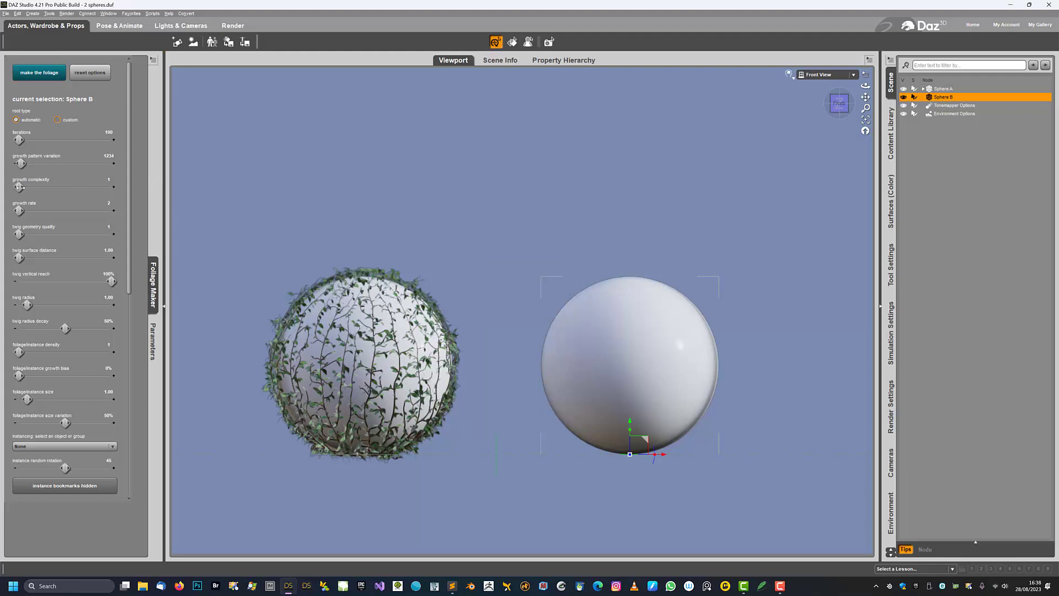
left_click_drag(58, 188, 86, 186)
left_click(31, 83)
left_click(28, 71)
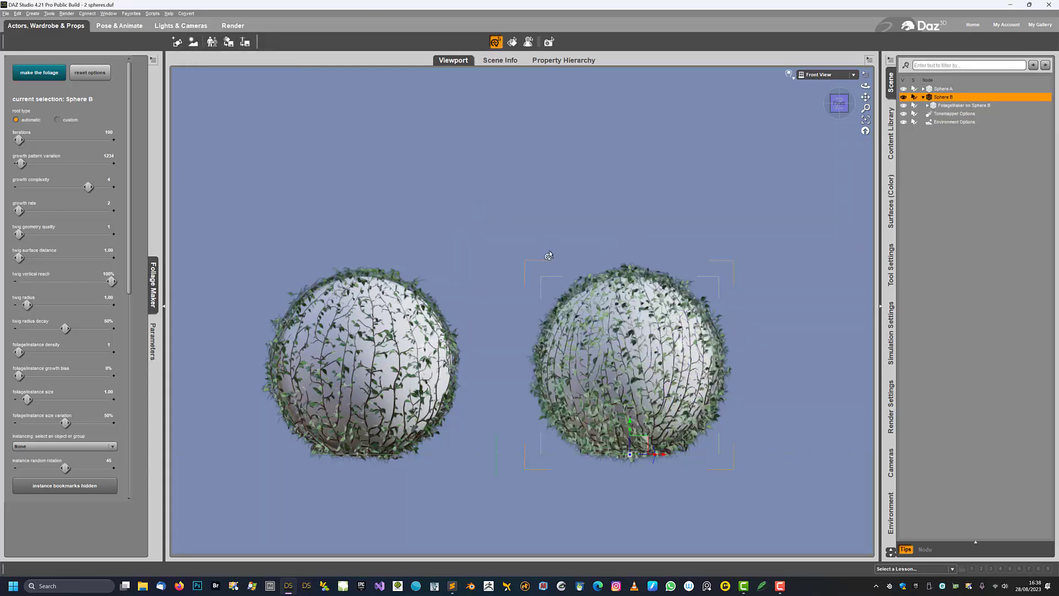
scroll(601, 451, "up", 2)
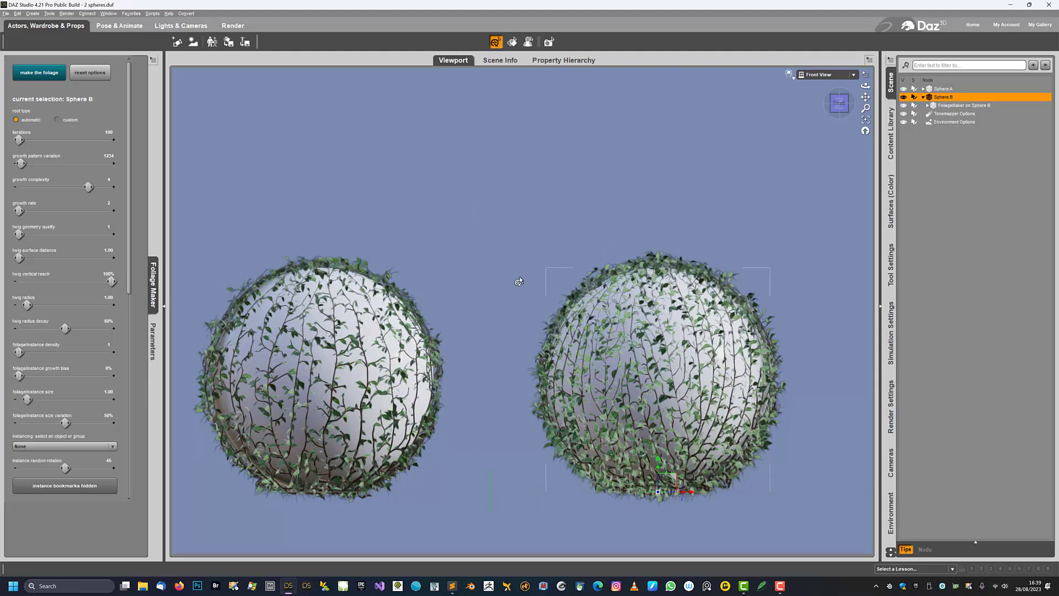
scroll(517, 284, "down", 3)
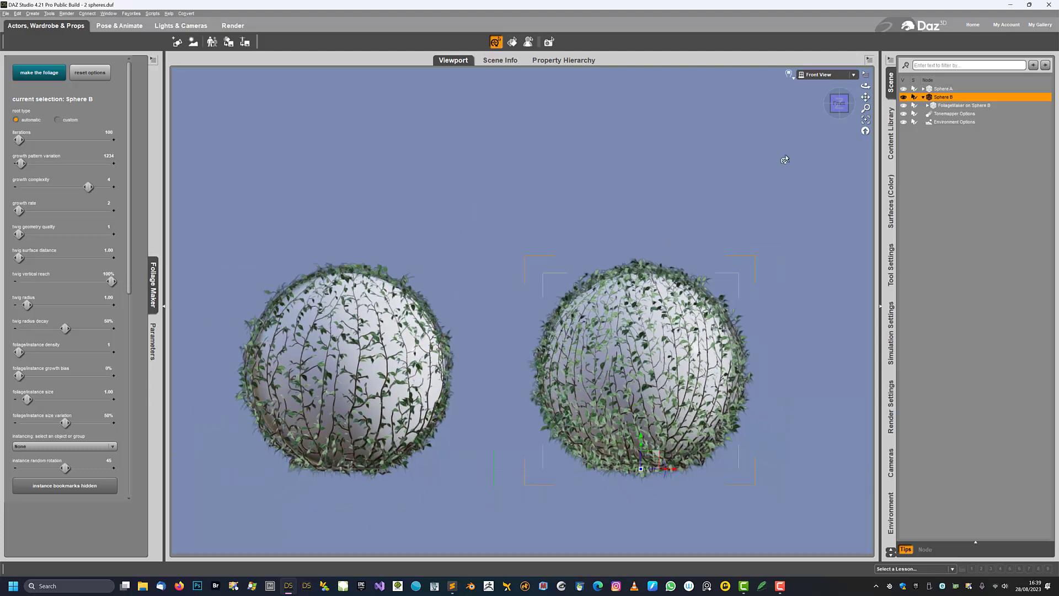
left_click_drag(866, 98, 865, 69)
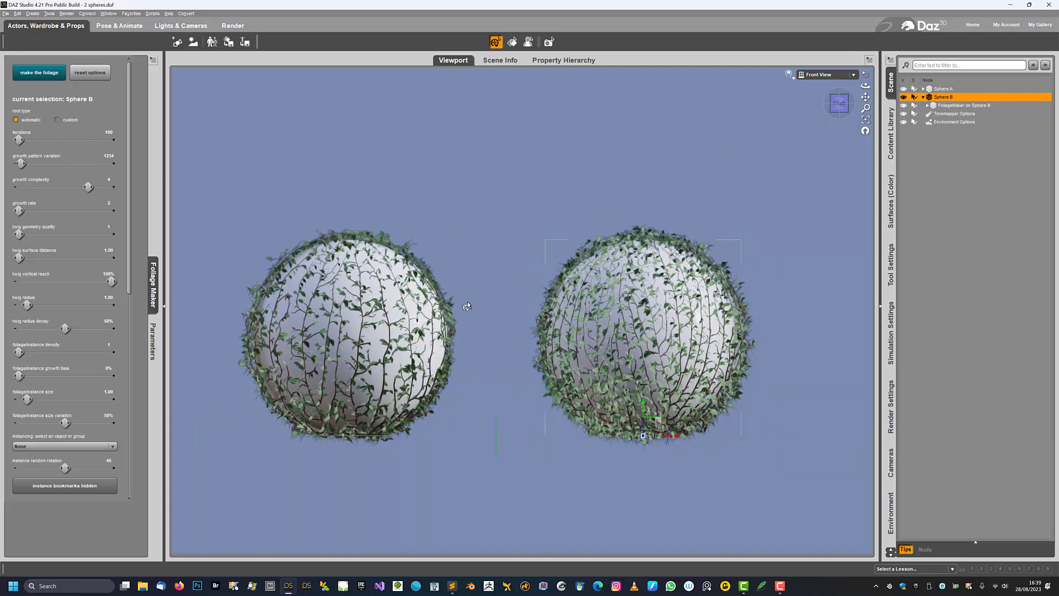
scroll(467, 306, "up", 1)
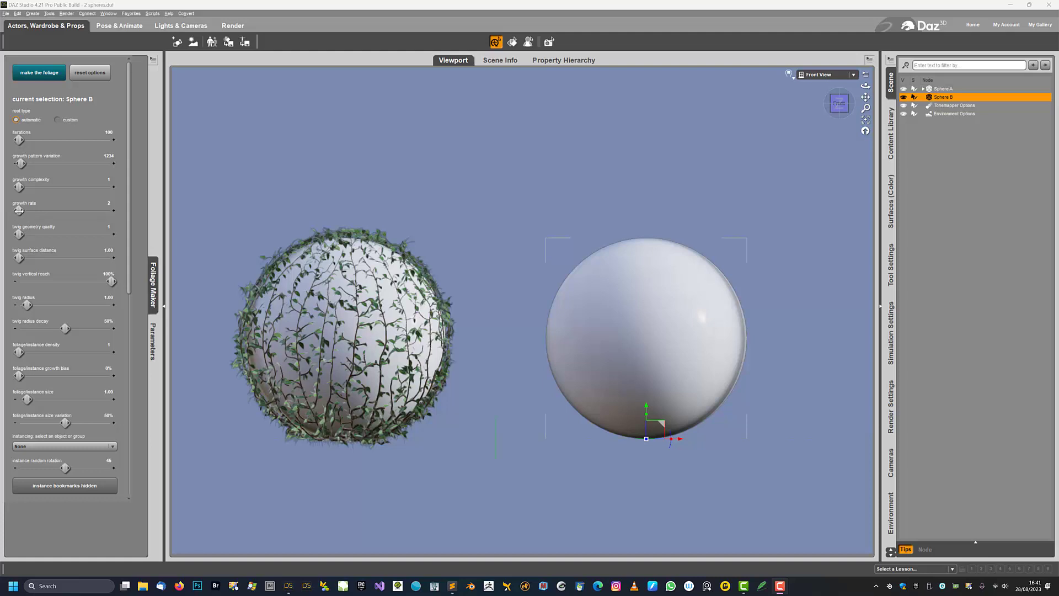
Generate foliage on Sphere B with a growth rate of 5, and delete that foliage
left_click_drag(19, 210, 51, 211)
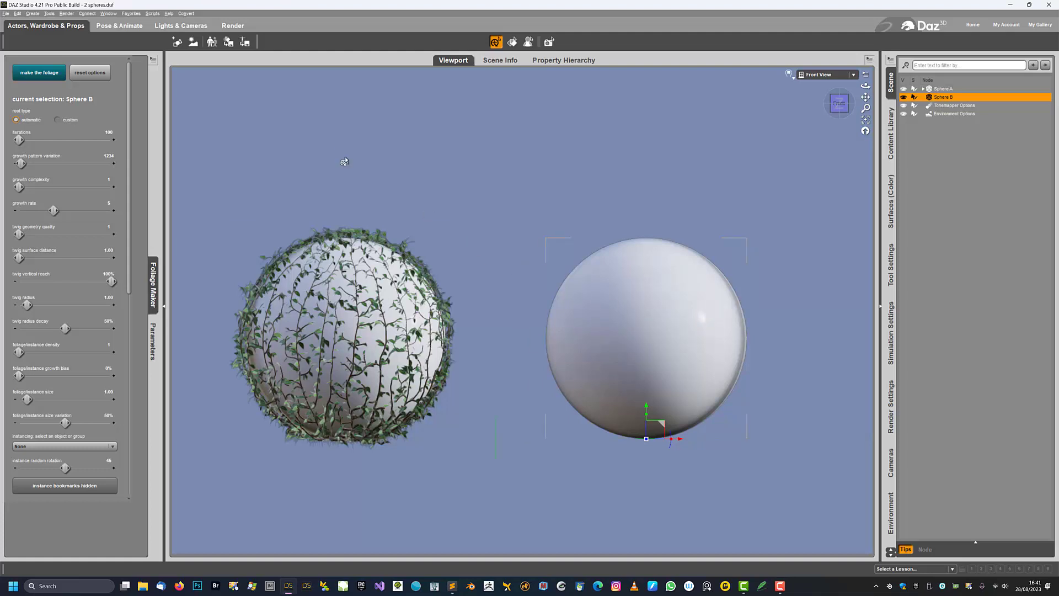
left_click(39, 74)
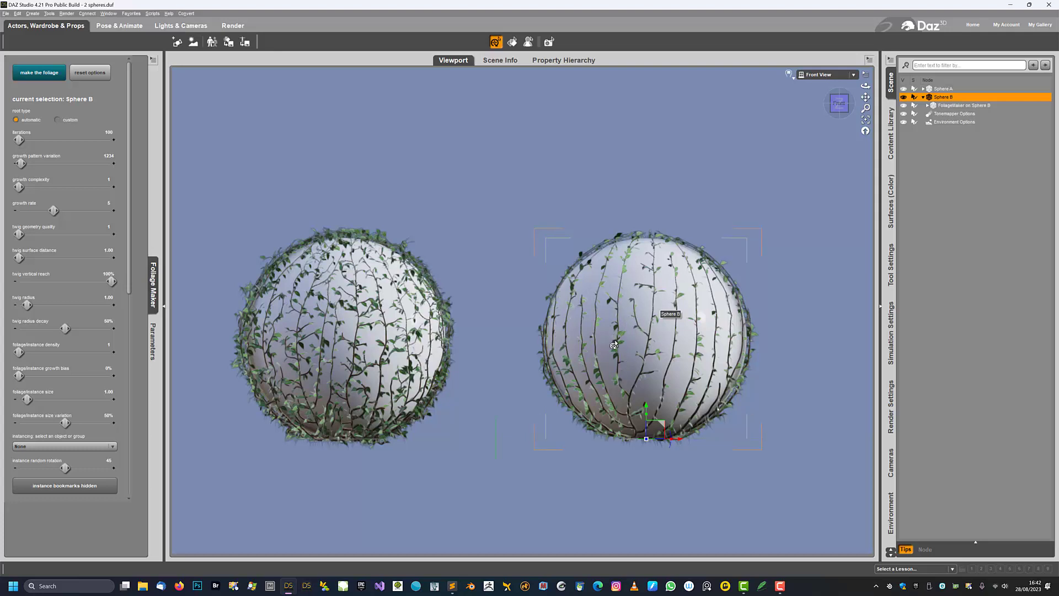
left_click(963, 104)
key("Delete")
Replace Sphere B's foliage with one grown at a growth rate of 10
left_click(963, 98)
left_click_drag(51, 209, 113, 197)
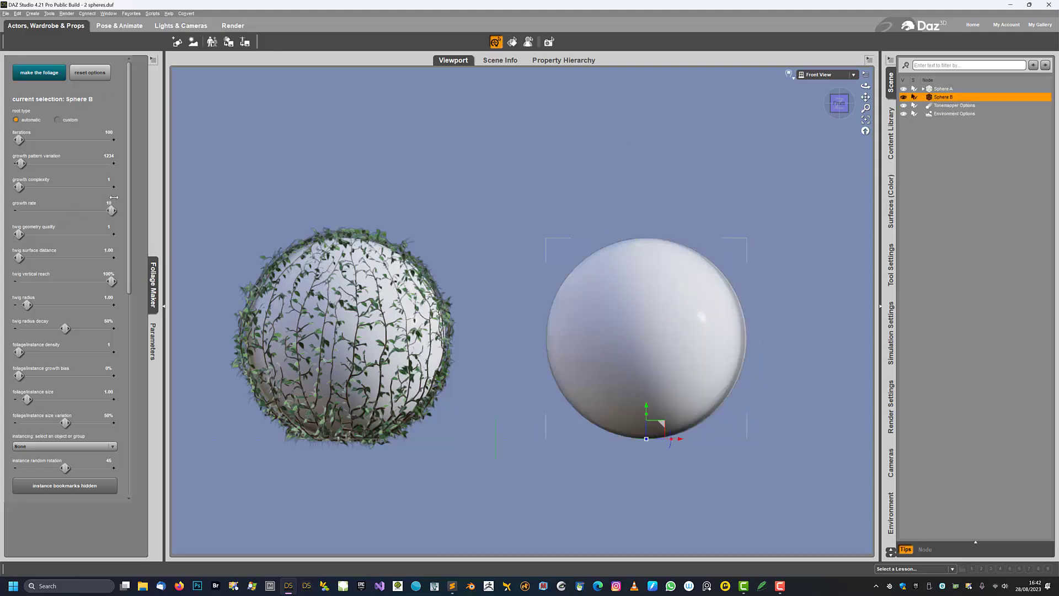
left_click(36, 74)
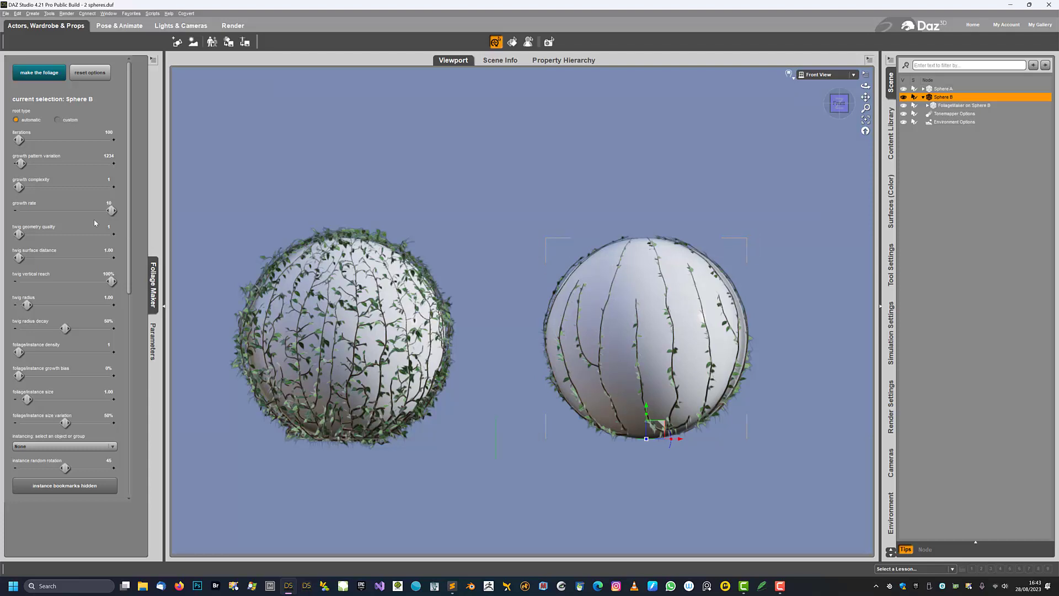
Return the growth rate to 2 and generate foliage on Sphere B with a twig geometry quality of 1
left_click_drag(104, 209, 18, 211)
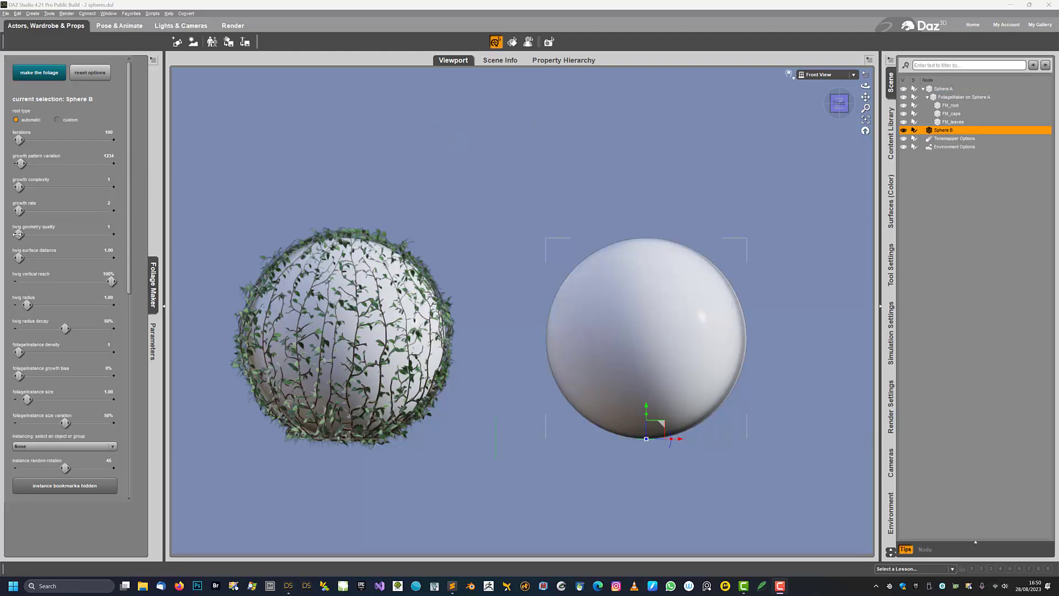
mouse_move(17, 233)
left_mouse_down()
mouse_move(98, 240)
mouse_move(19, 232)
left_mouse_up()
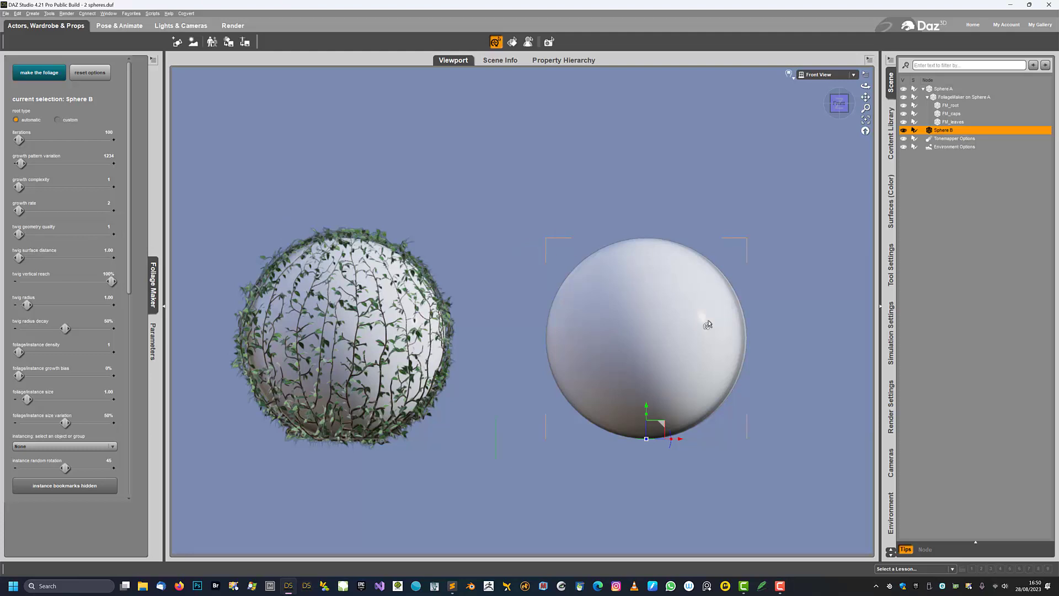
left_click(49, 74)
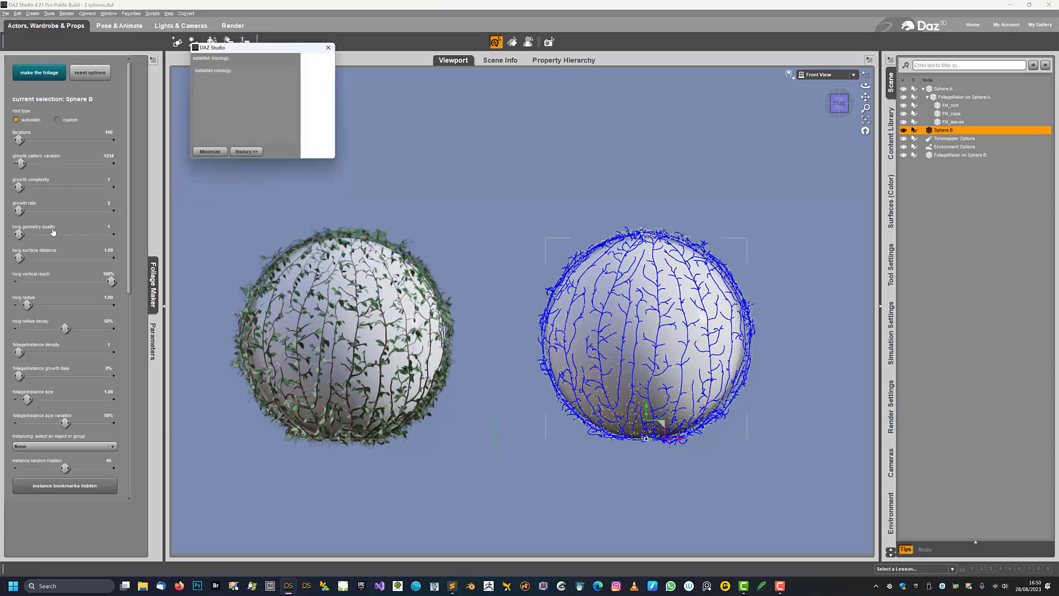
Delete the FM_leaves and FM_caps nodes from Sphere B's foliage, keeping only its FM_root
left_click(927, 138)
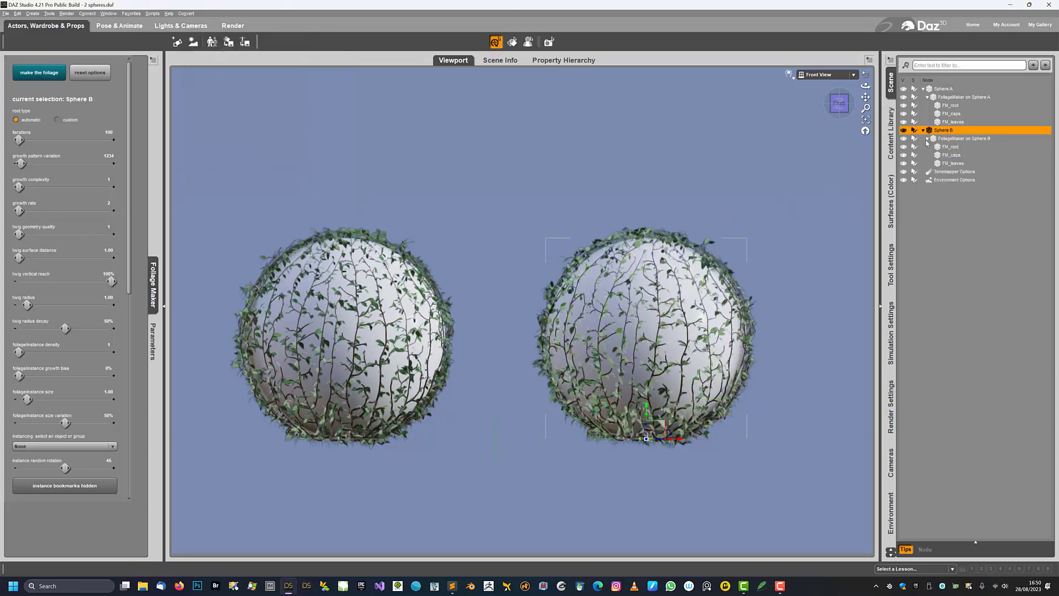
left_click(952, 163)
left_click(951, 155, "ctrl")
key("Delete")
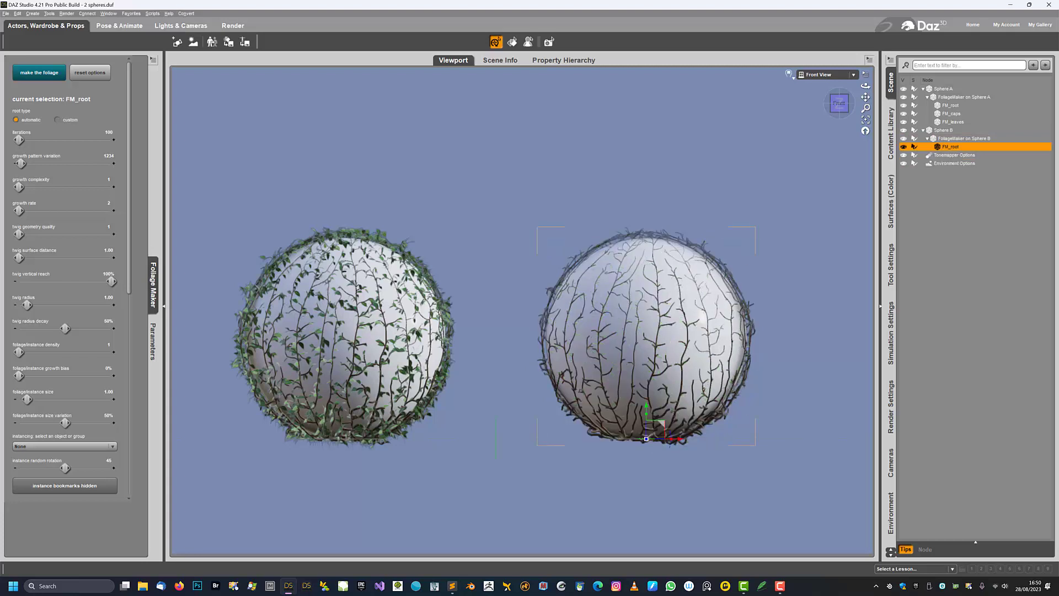
Move the remaining FM_root twigs sideways along the X axis, clear of Sphere B on the side away from Sphere A
middle_click_drag(567, 250, 469, 239)
left_click_drag(589, 428, 853, 425)
middle_click_drag(578, 315, 633, 332)
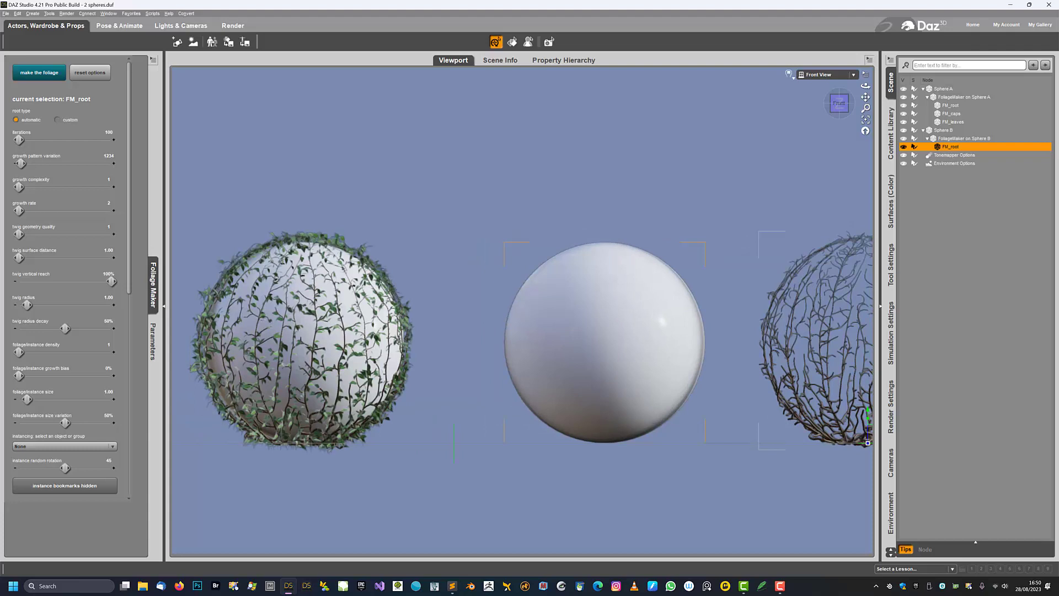
Generate a second foliage on Sphere B with the twig geometry quality set to 2
left_click(548, 317)
middle_click_drag(387, 217, 393, 216)
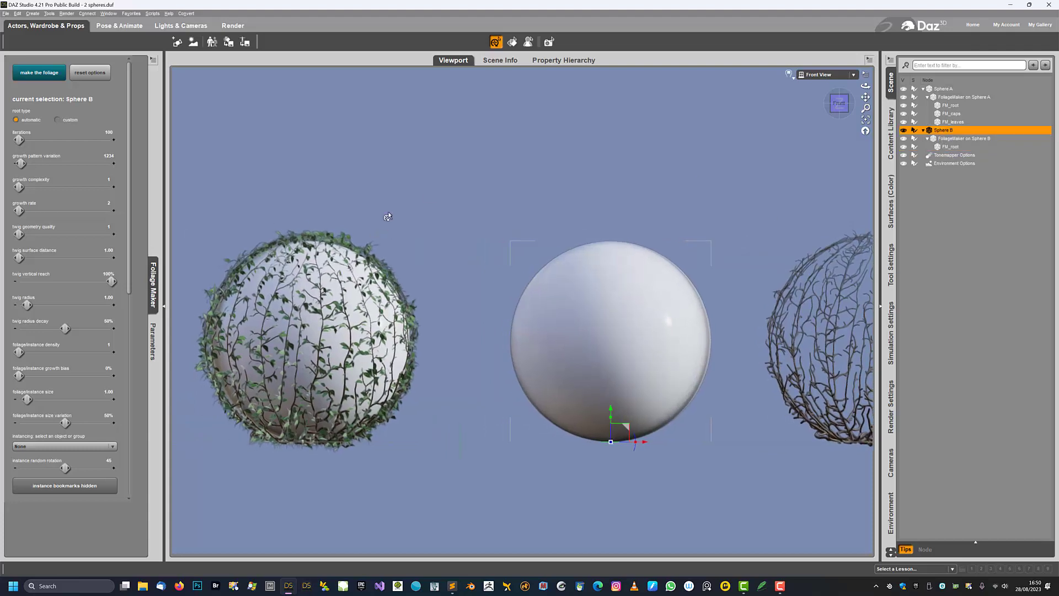
left_click_drag(18, 234, 115, 236)
left_click(39, 74)
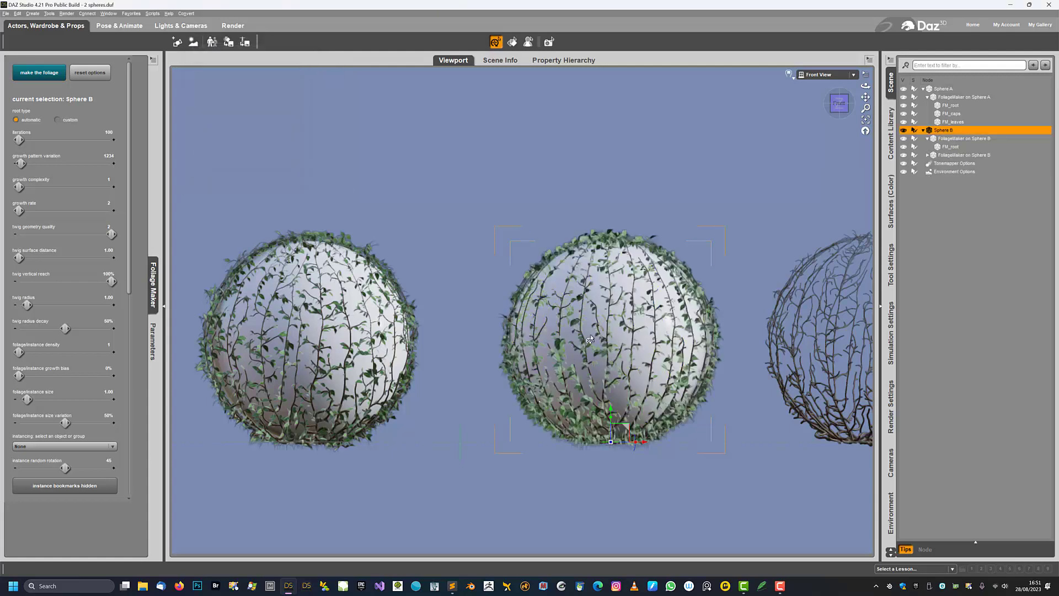
Delete the FM_leaves and FM_caps nodes of the second foliage on Sphere B
middle_click_drag(602, 338, 527, 340)
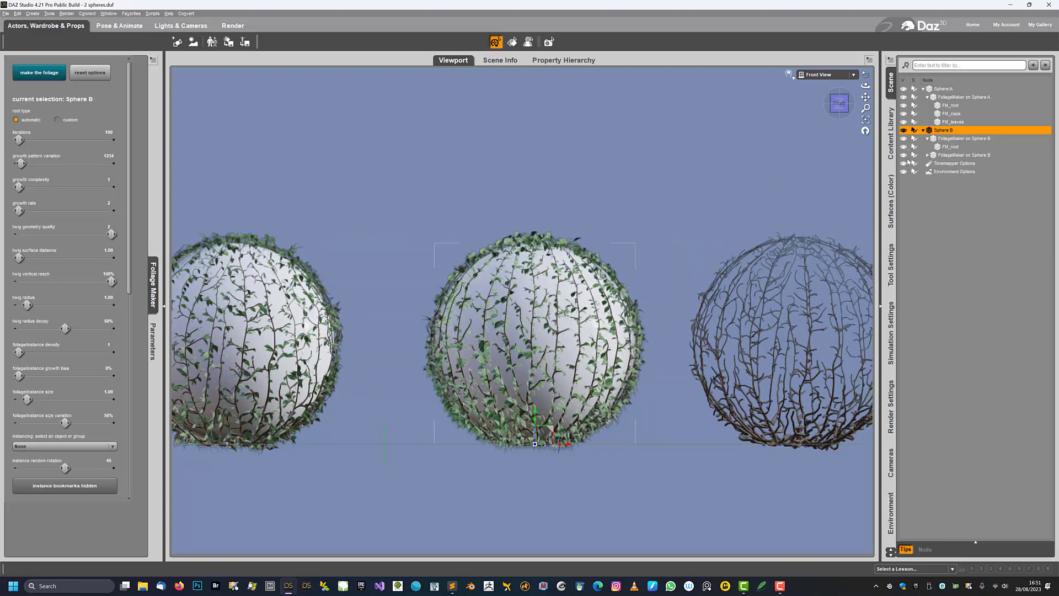
left_click(927, 156)
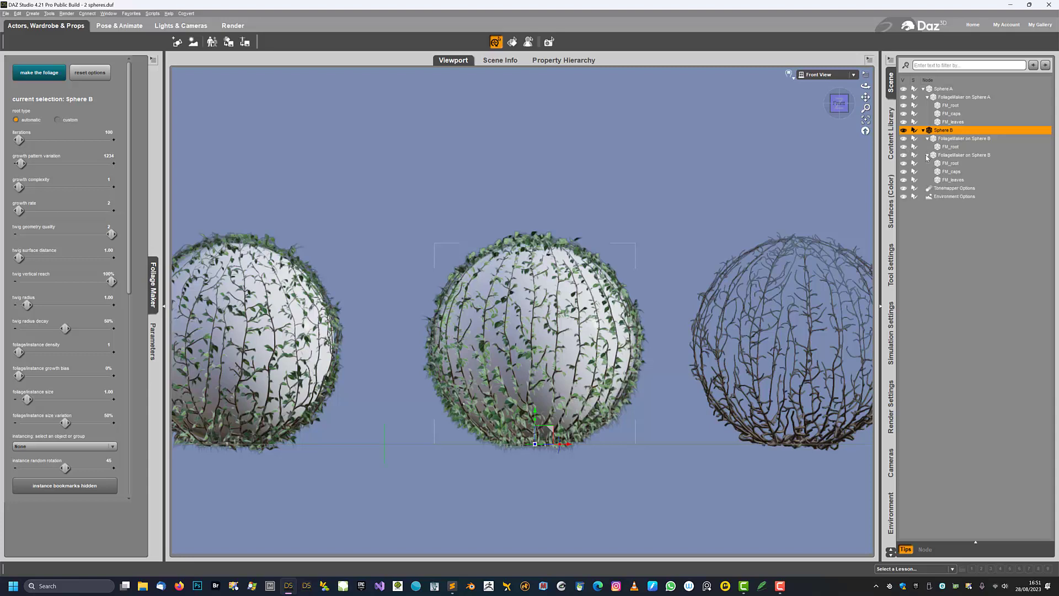
left_click(948, 181)
key("Delete")
left_click(948, 171)
key("Delete")
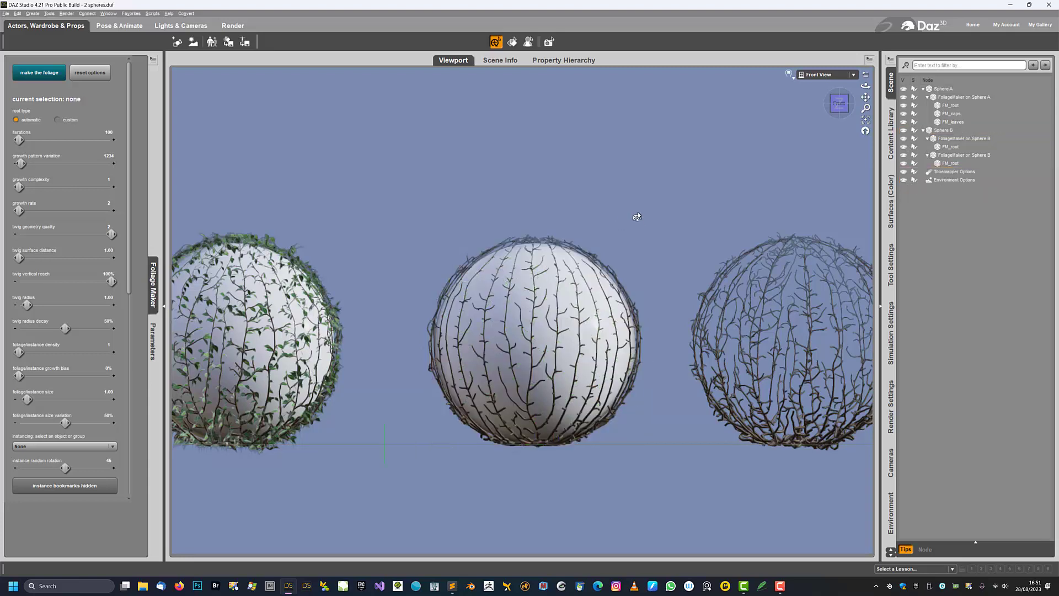
Hide Sphere B and switch the viewport to a wireframe display of the two bare twig meshes
left_click(904, 131)
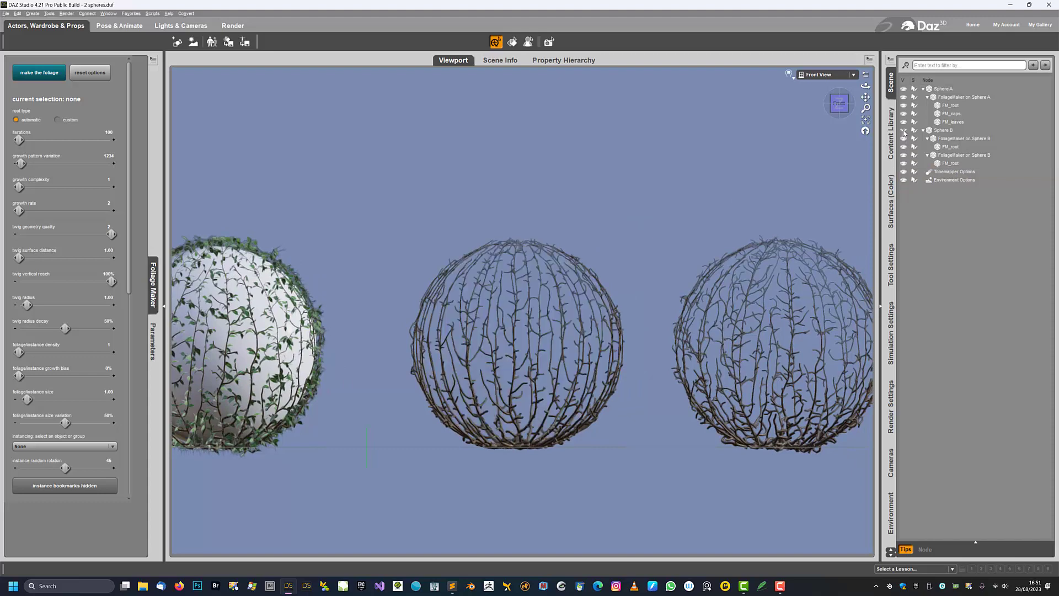
middle_click_drag(751, 309, 586, 291)
scroll(586, 290, "up", 9)
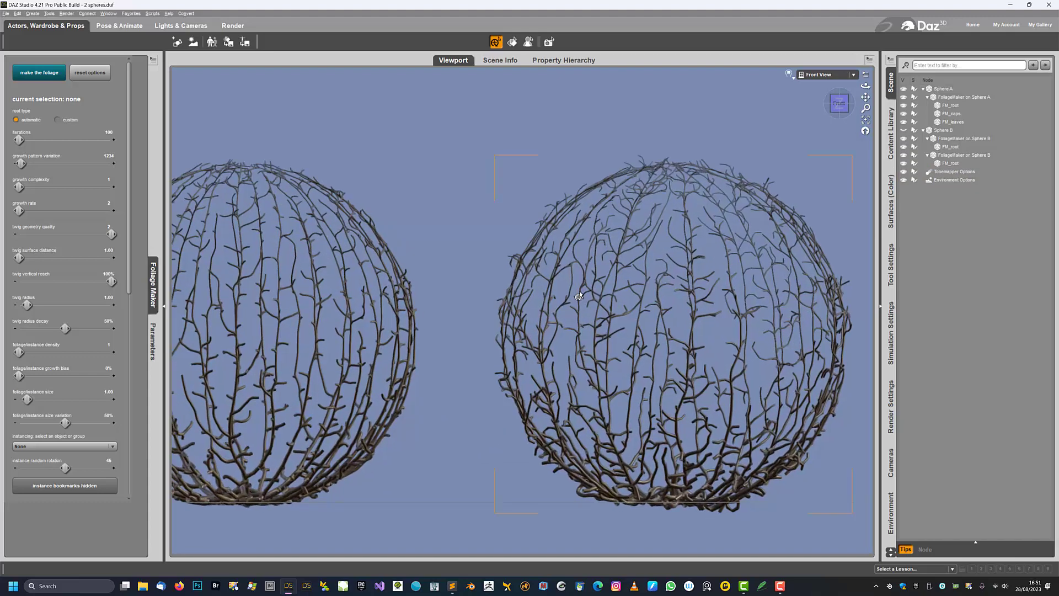
scroll(585, 291, "up", 10)
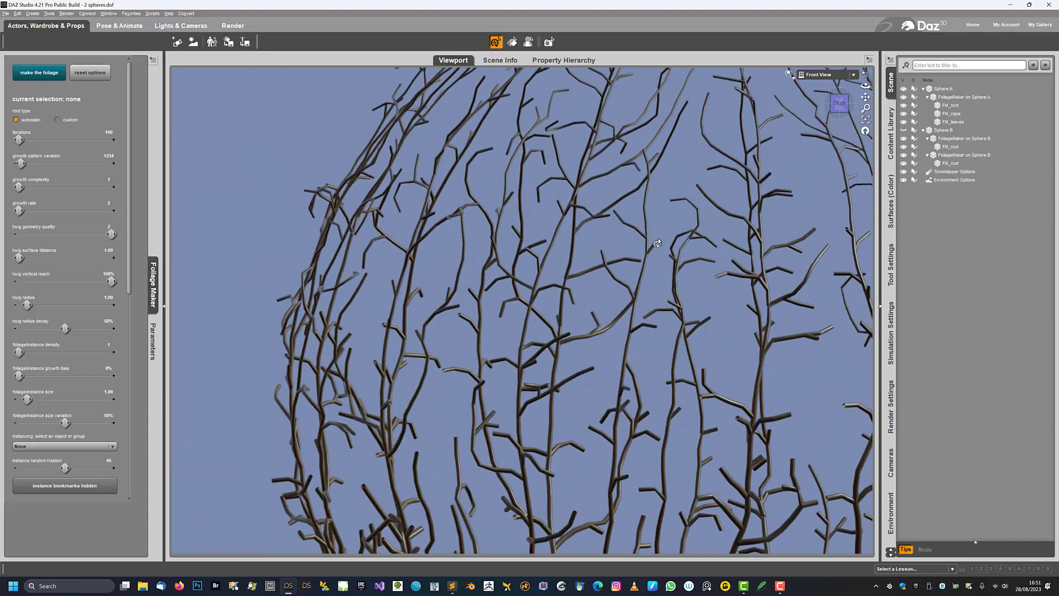
key("ctrl+8")
key("ctrl+3")
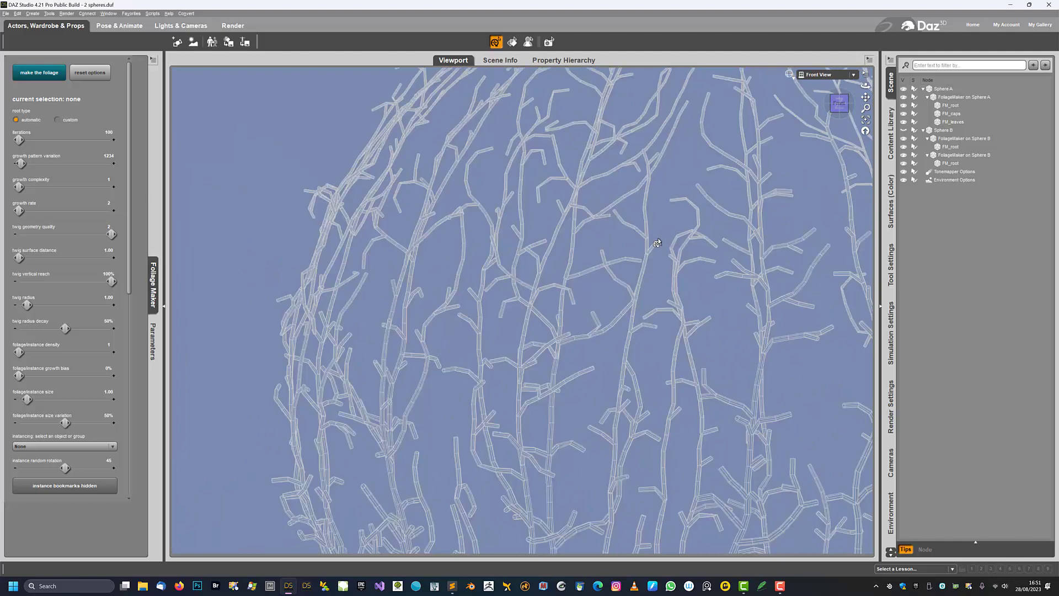
Examine the wireframes of both twig meshes up close, comparing their segments and curvature at the two twig geometry qualities
scroll(613, 304, "up", 2)
scroll(579, 347, "up", 10)
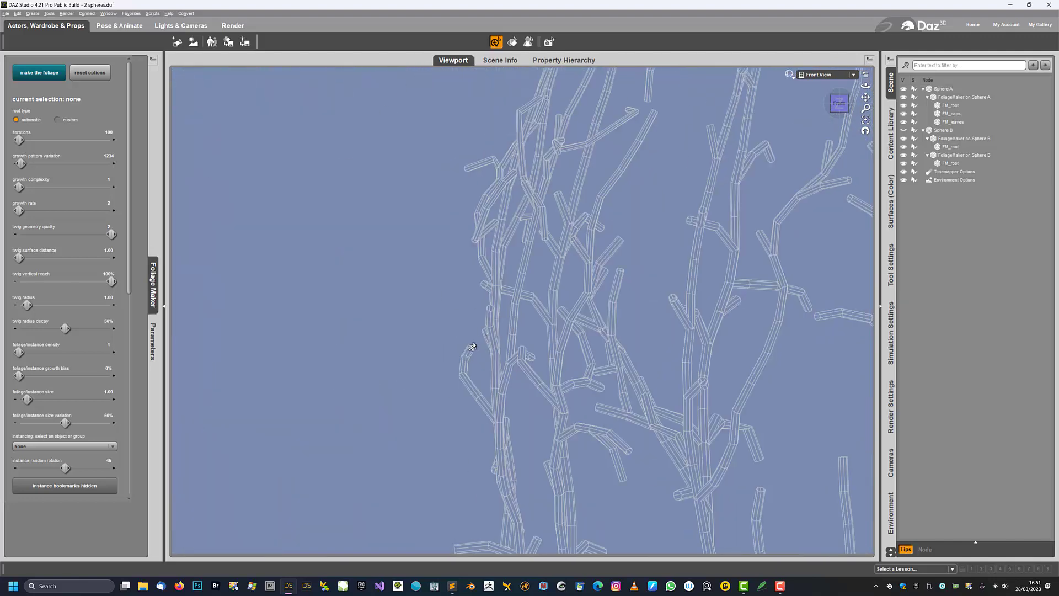
middle_click_drag(472, 346, 485, 369)
middle_click_drag(529, 396, 416, 364)
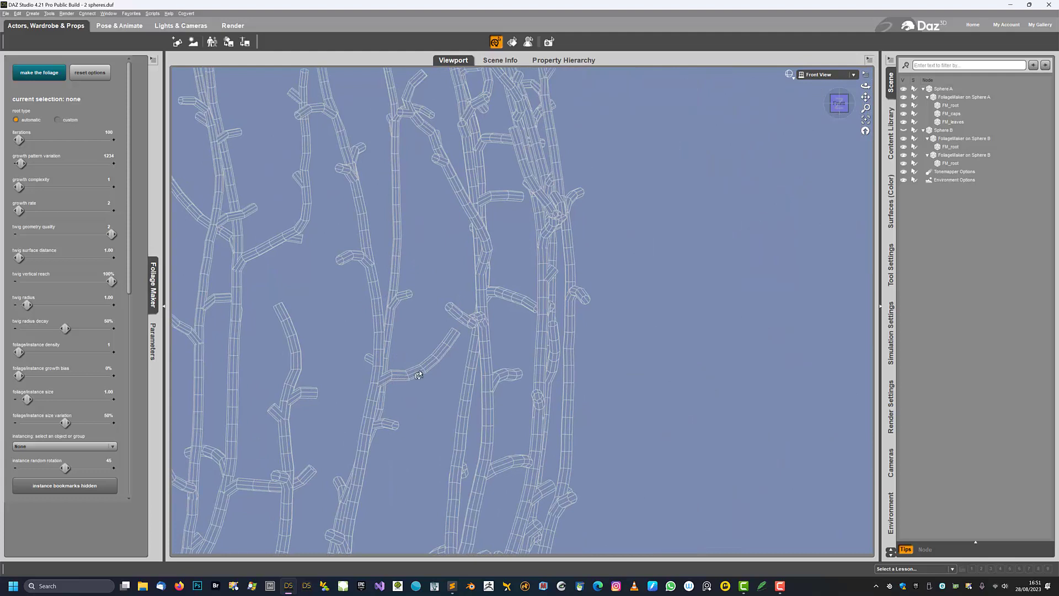
scroll(422, 369, "down", 5)
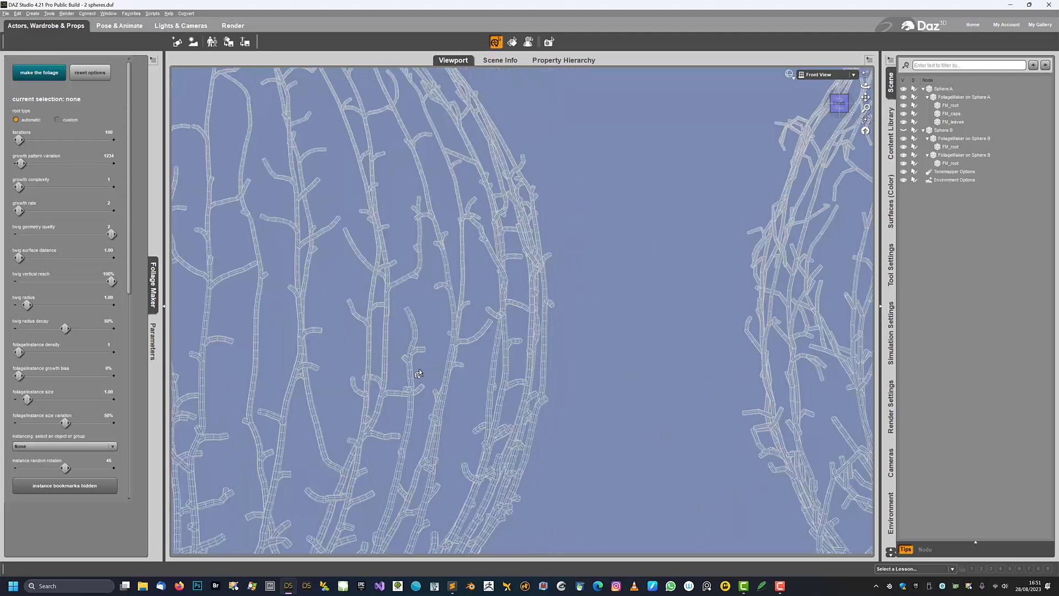
scroll(414, 369, "up", 2)
middle_click_drag(509, 351, 402, 306)
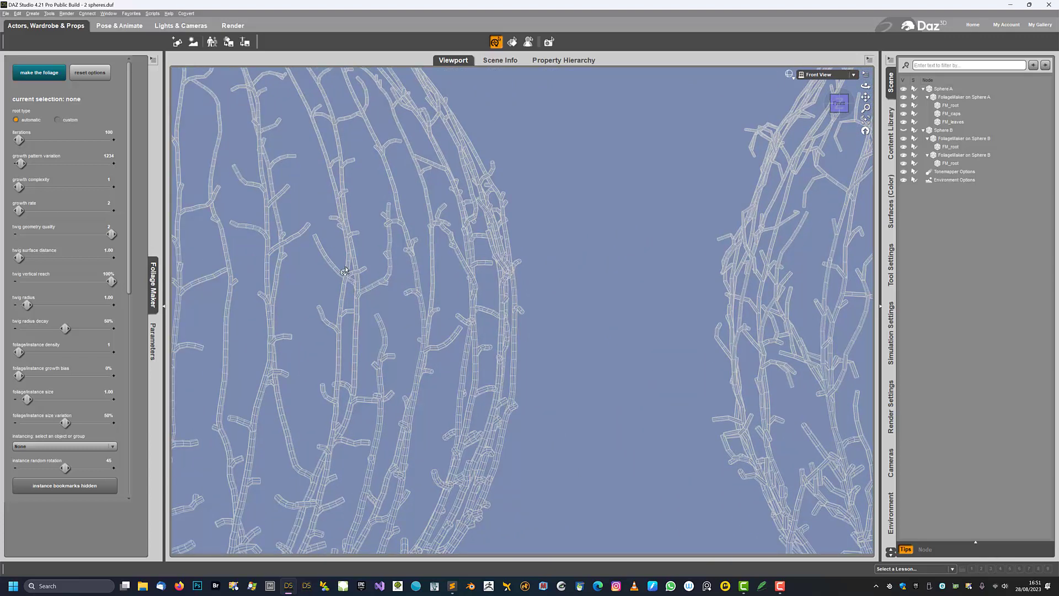
middle_click_drag(323, 267, 293, 279)
middle_click_drag(535, 326, 562, 380)
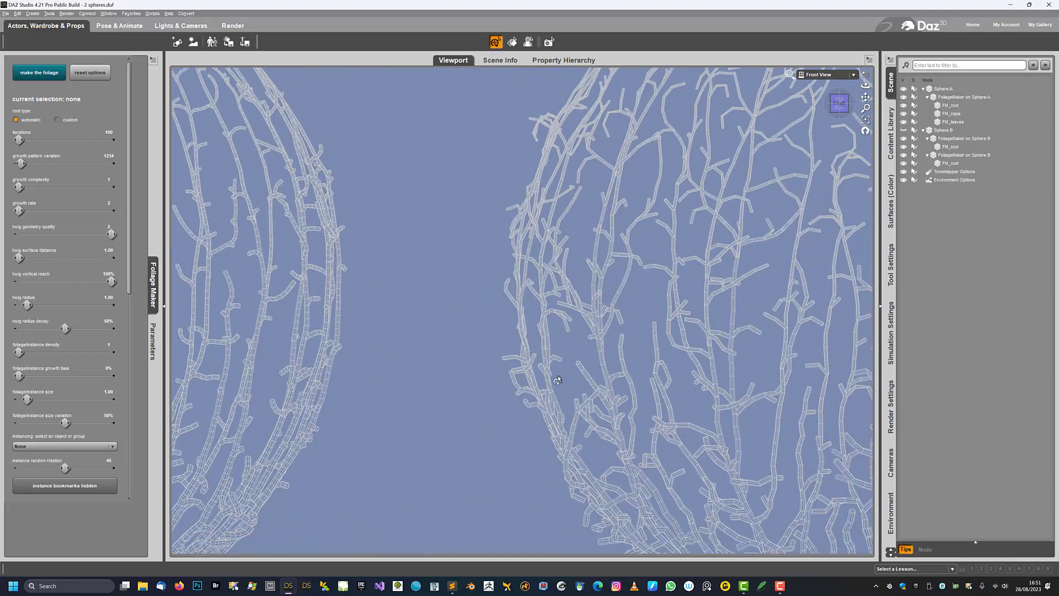
middle_click_drag(488, 382, 491, 365)
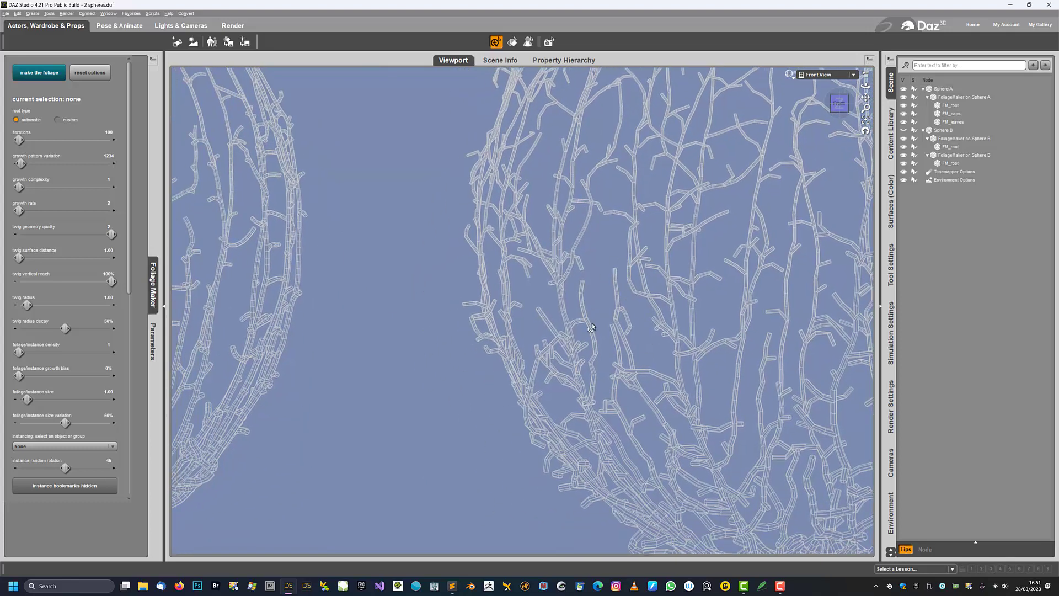
middle_click_drag(692, 325, 654, 472)
scroll(404, 264, "down", 8)
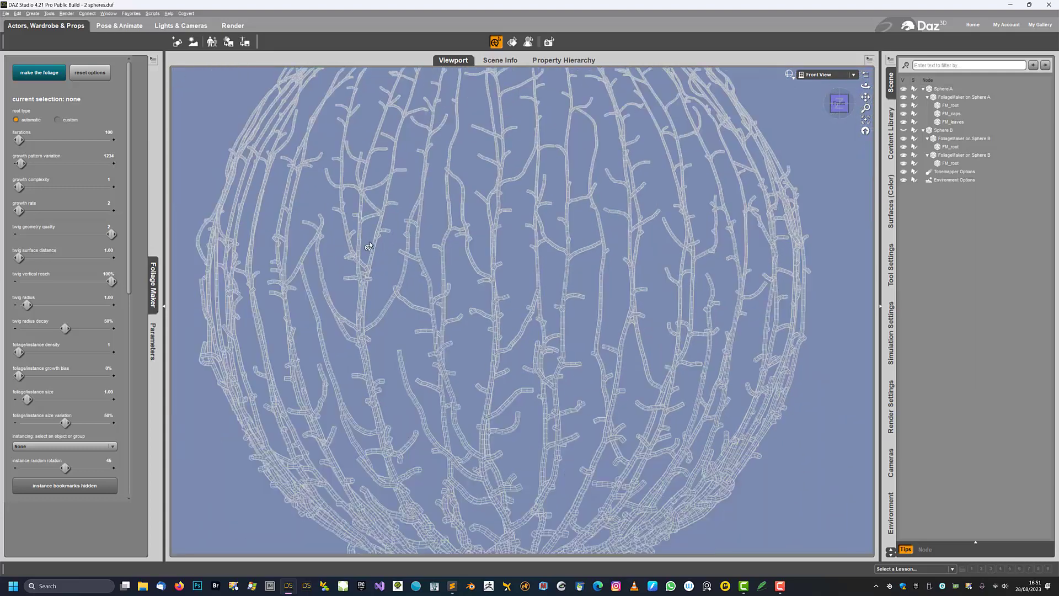
scroll(403, 265, "down", 1)
middle_click_drag(565, 396, 483, 332)
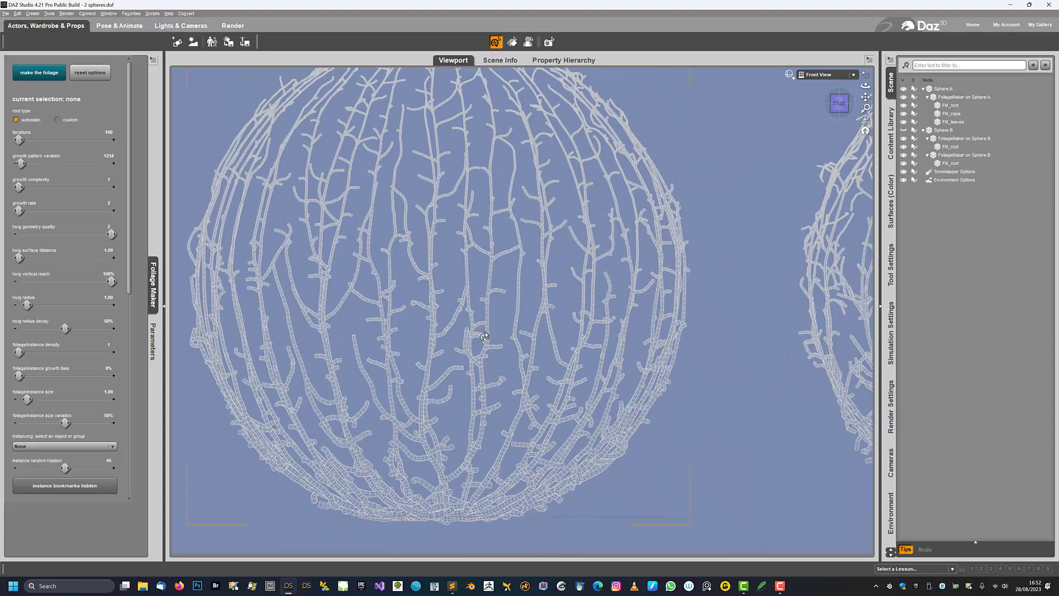
middle_click_drag(621, 261, 673, 263)
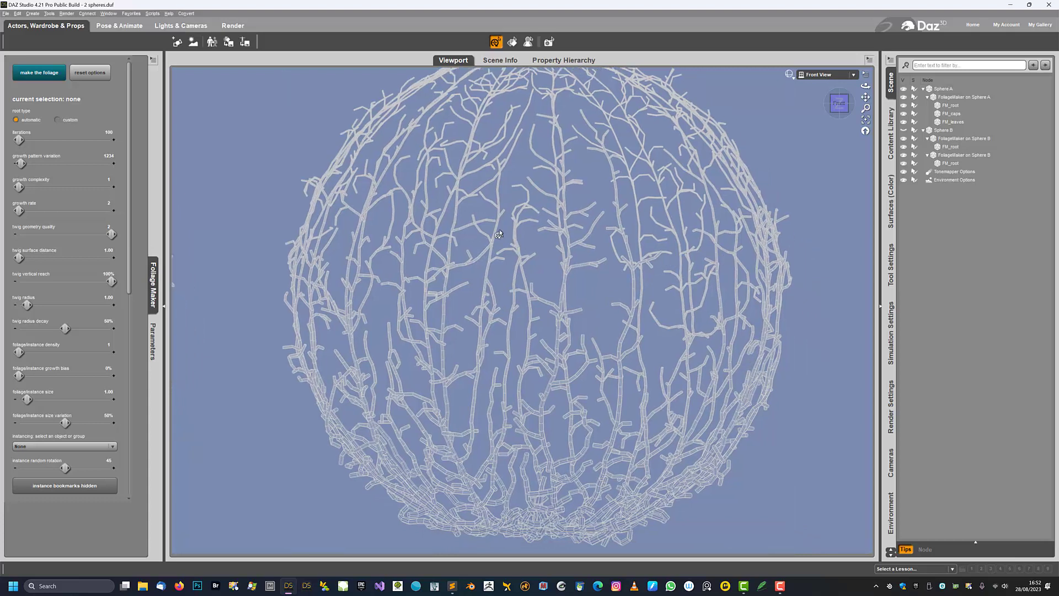
middle_click_drag(498, 234, 503, 236)
scroll(564, 256, "down", 3)
middle_click_drag(568, 257, 365, 266)
scroll(365, 267, "down", 4)
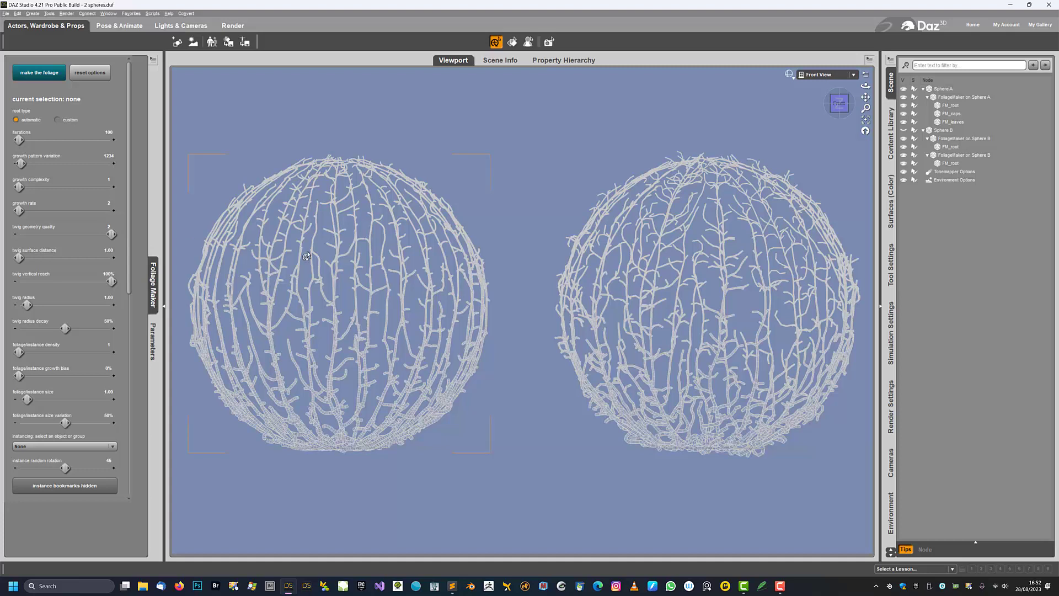
middle_click_drag(435, 319, 451, 323)
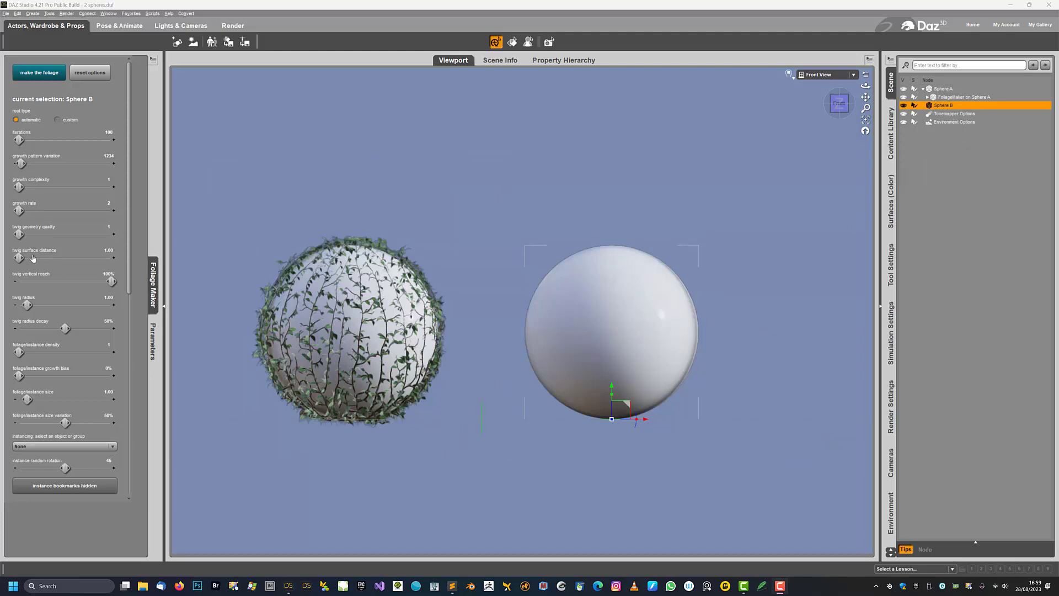
Set the twig surface distance to 3 and generate foliage on Sphere B
left_click(108, 250)
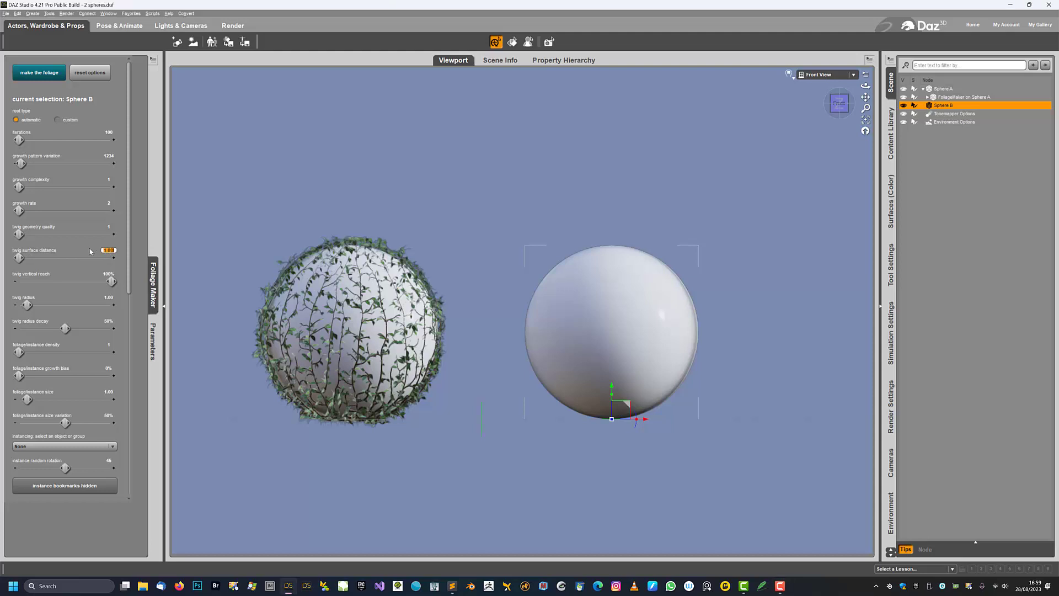
key("Return")
left_click(35, 73)
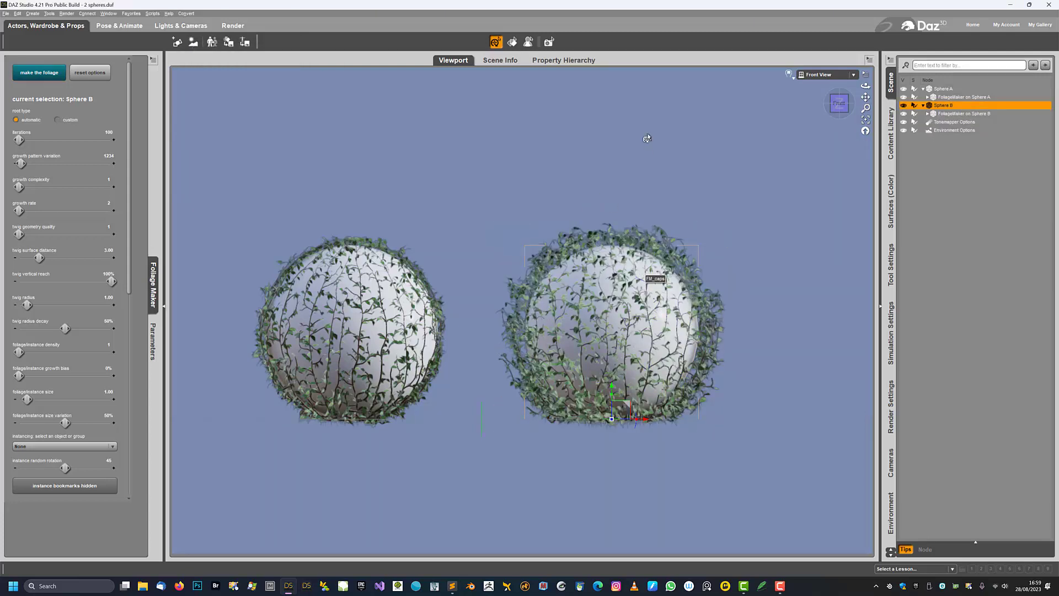
Switch the viewport to Perspective View and compare how far the foliage stands off the surface of both spheres
left_click(803, 76)
left_click(804, 82)
middle_click_drag(561, 175, 590, 229)
scroll(267, 273, "up", 4)
middle_click_drag(267, 272, 221, 274)
middle_click_drag(518, 276, 451, 241)
Replace Sphere B's foliage with one grown at a twig surface distance of 7
left_click(953, 114)
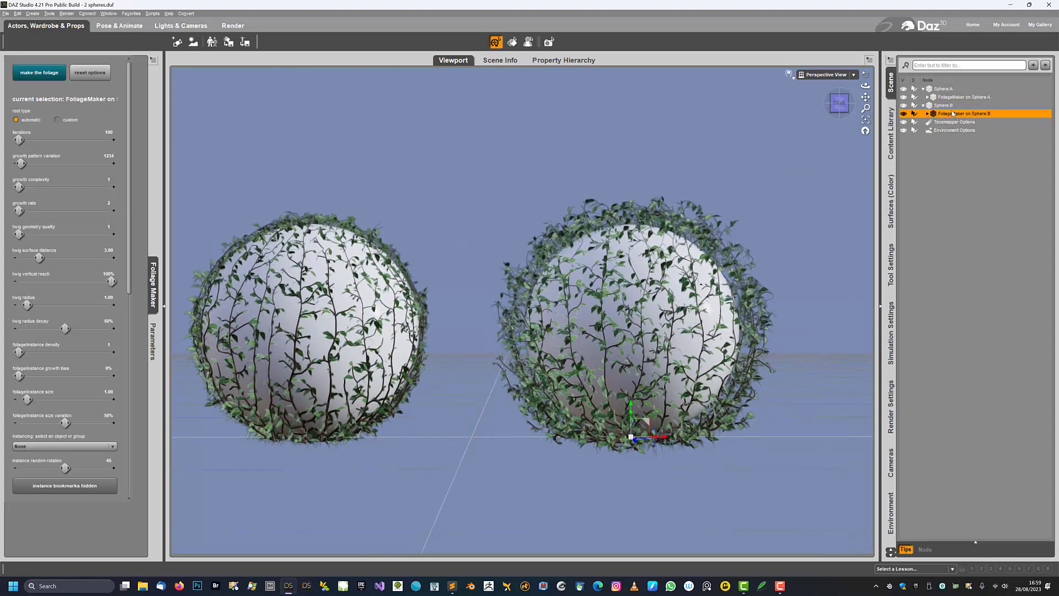
key("Delete")
middle_click_drag(532, 207, 175, 238)
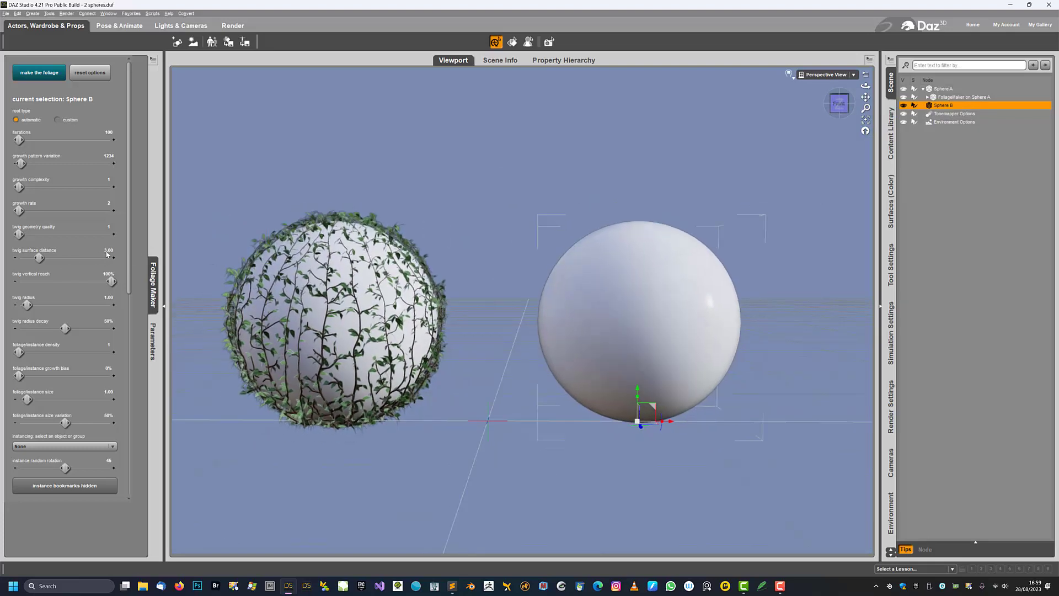
type("7")
key("Return")
left_click(30, 76)
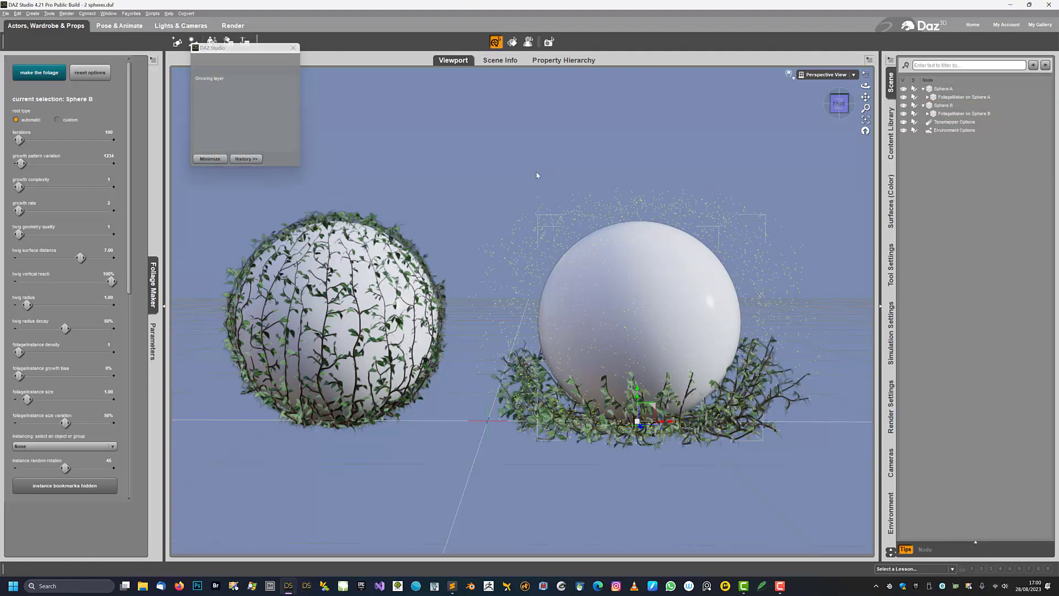
left_click_drag(866, 86, 876, 100)
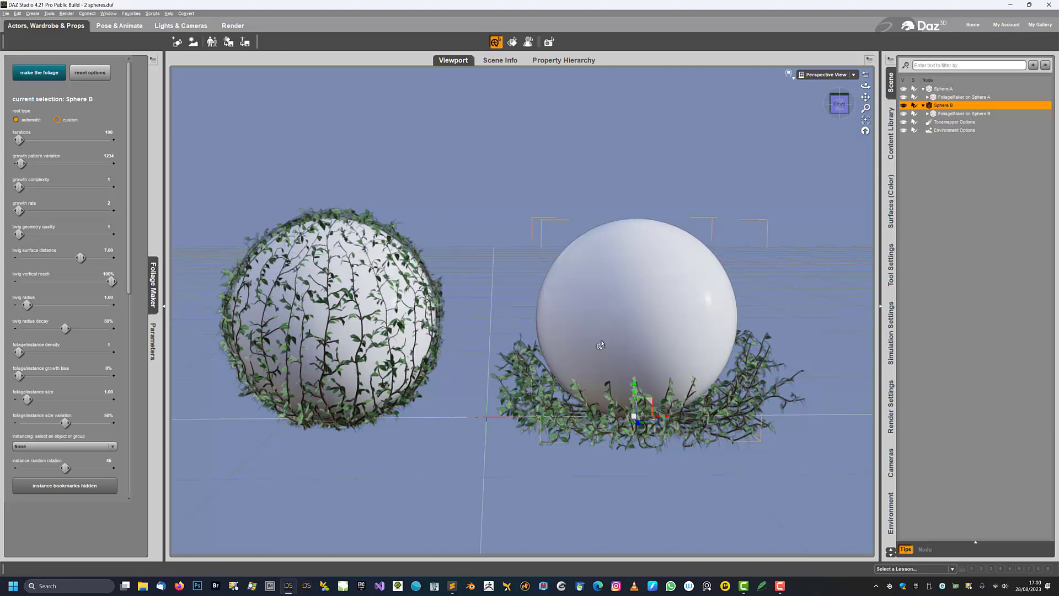
left_click_drag(568, 397, 614, 318, "alt")
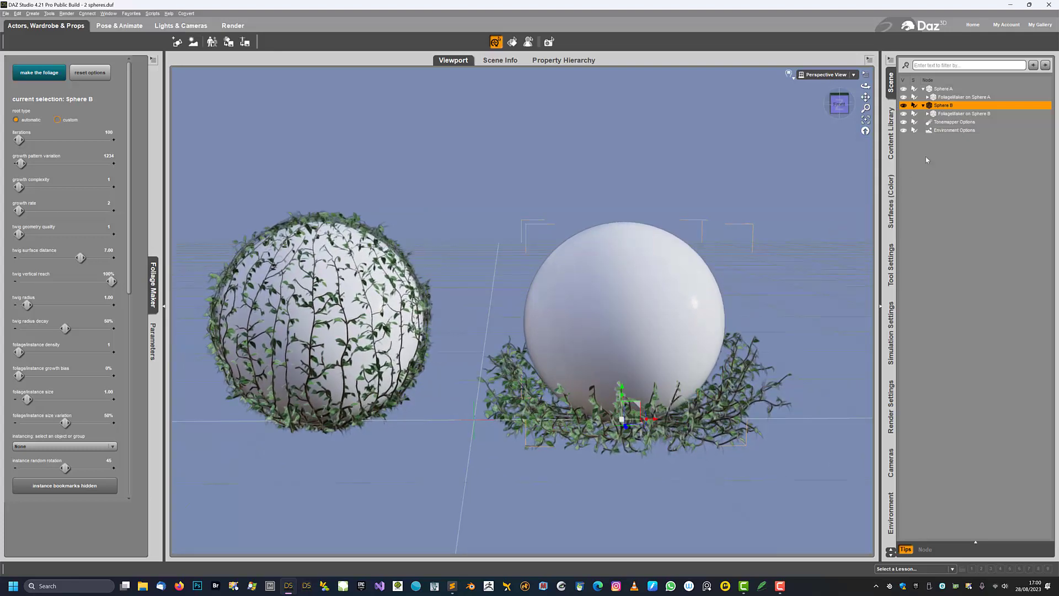
Replace Sphere B's foliage with one grown at a higher number of iterations, keeping the twig surface distance of 7
left_click(968, 116)
key("Delete")
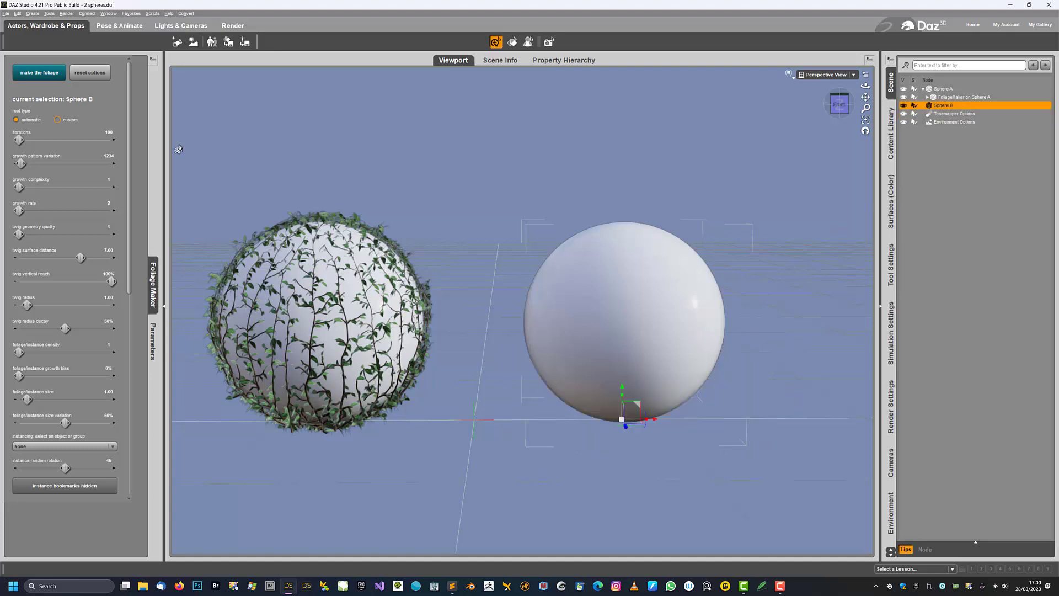
left_click_drag(22, 138, 137, 136)
key("Return")
left_click(42, 73)
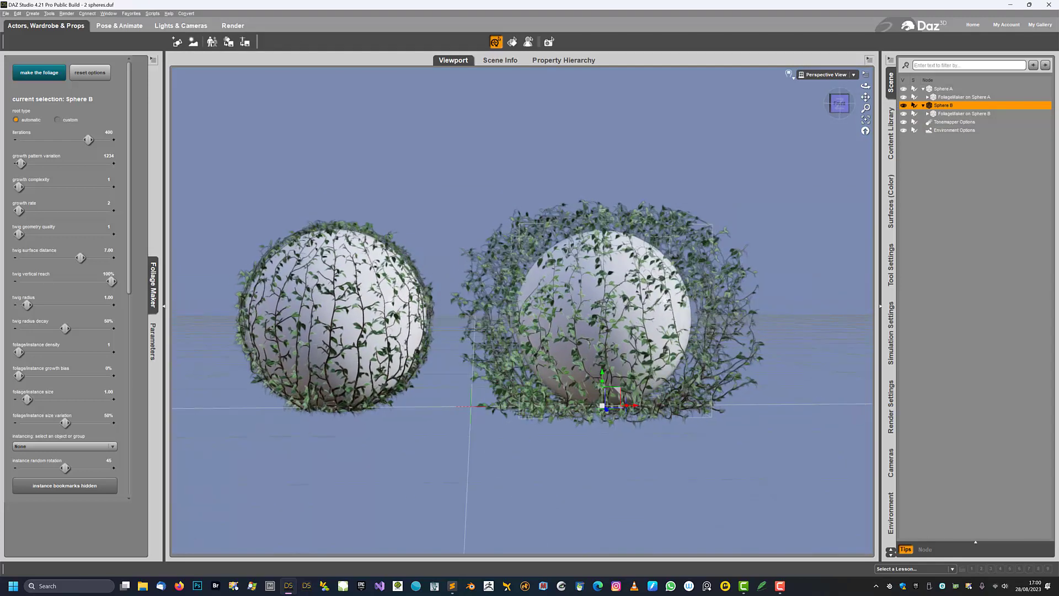
middle_click_drag(449, 204, 449, 204)
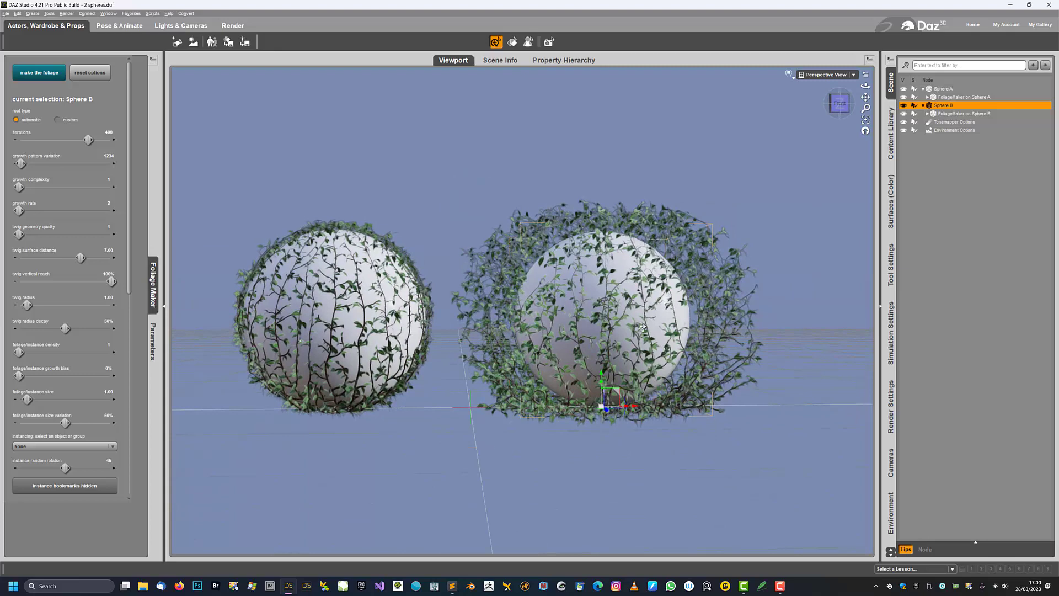
middle_click_drag(543, 305, 545, 270)
Replace Sphere B's foliage with one grown at a twig surface distance of 10
left_click(960, 114)
key("Delete")
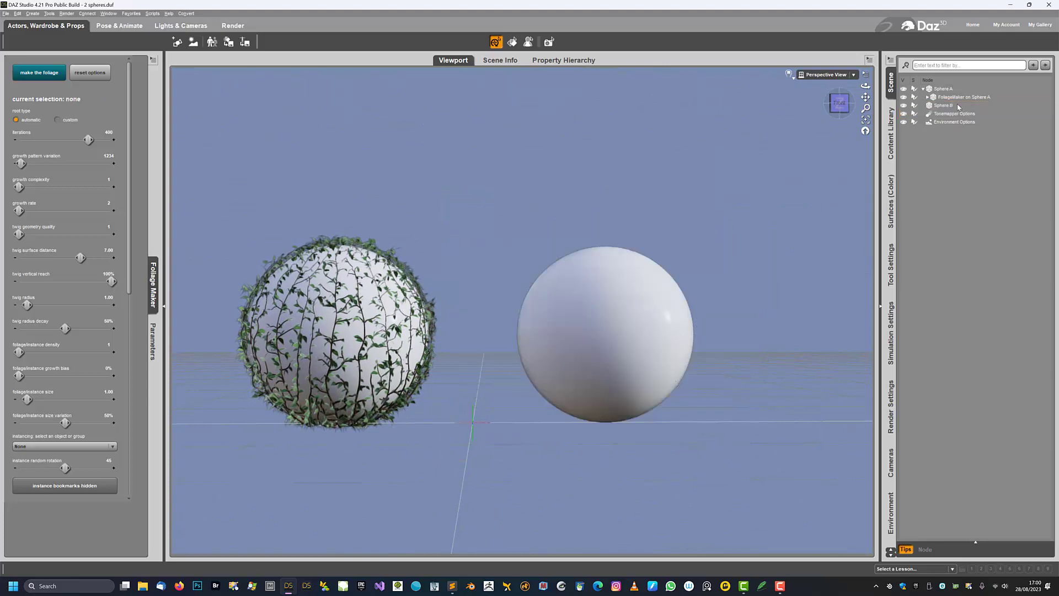
left_click_drag(78, 253, 135, 252)
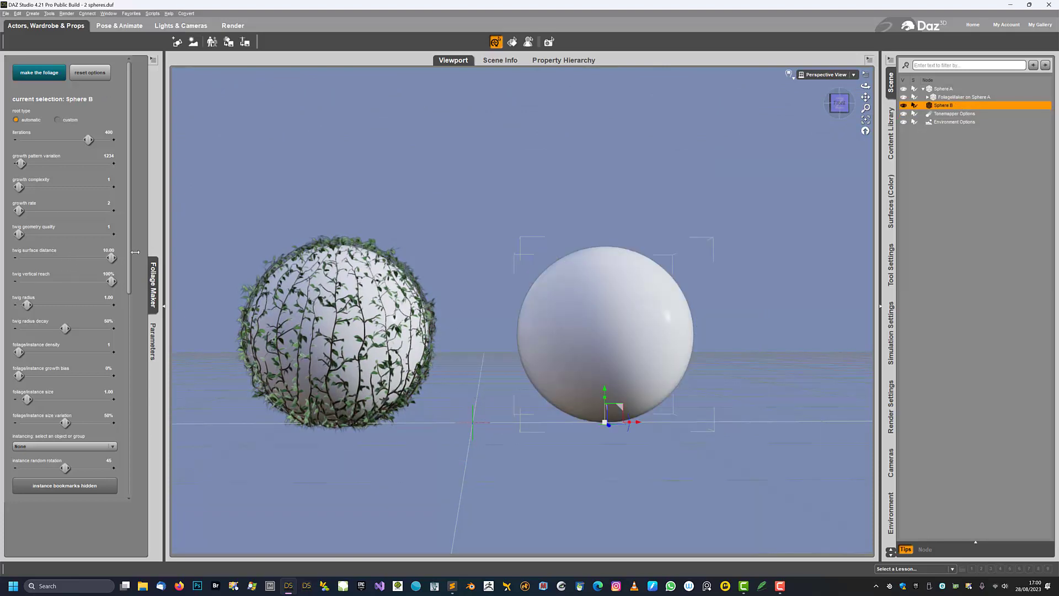
left_click(40, 72)
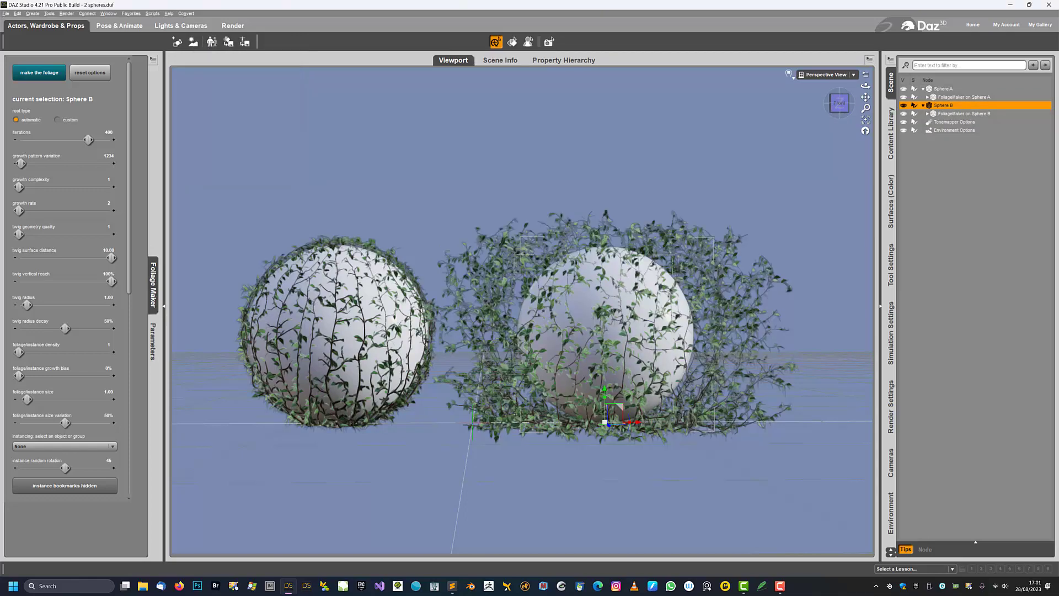
mouse_move(708, 268)
middle_mouse_down()
mouse_move(737, 347)
mouse_move(800, 326)
mouse_move(813, 270)
mouse_move(753, 284)
mouse_move(712, 272)
middle_mouse_up()
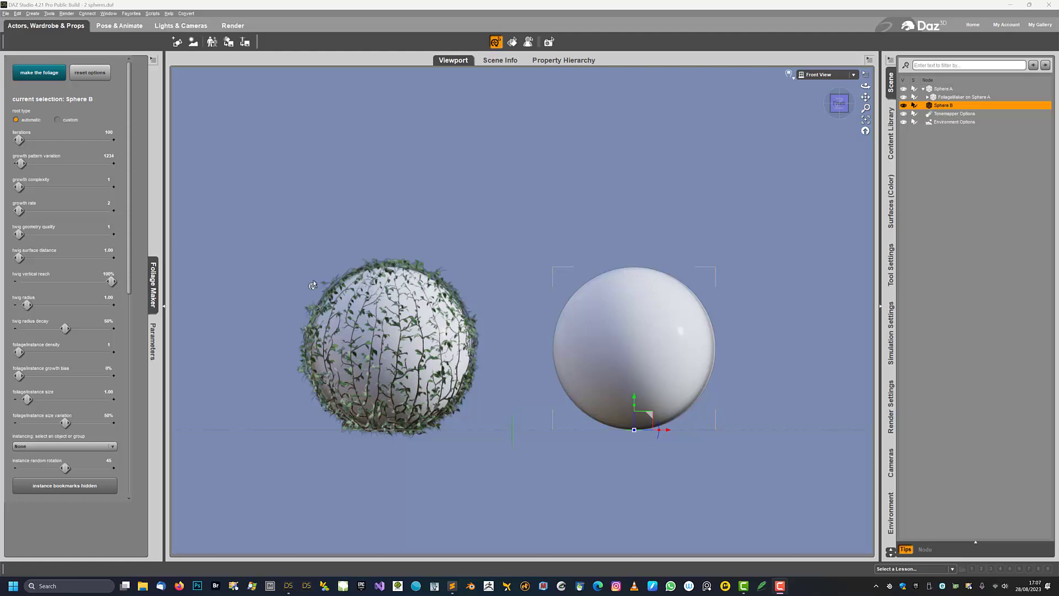
Set the twig vertical reach to 50% and generate foliage on Sphere B
left_click_drag(110, 281, 72, 282)
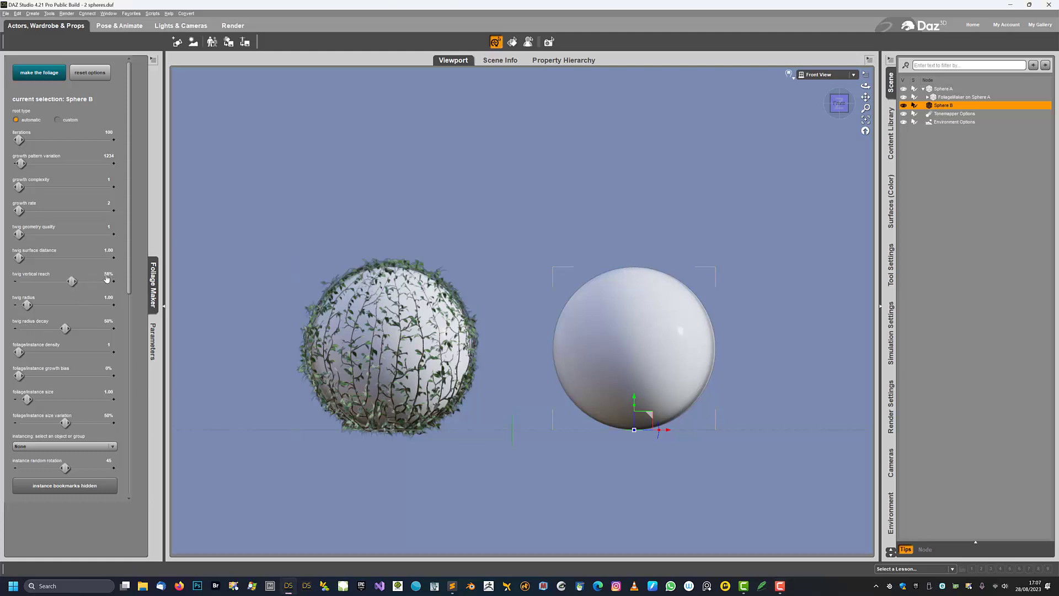
key("Return")
left_click(39, 73)
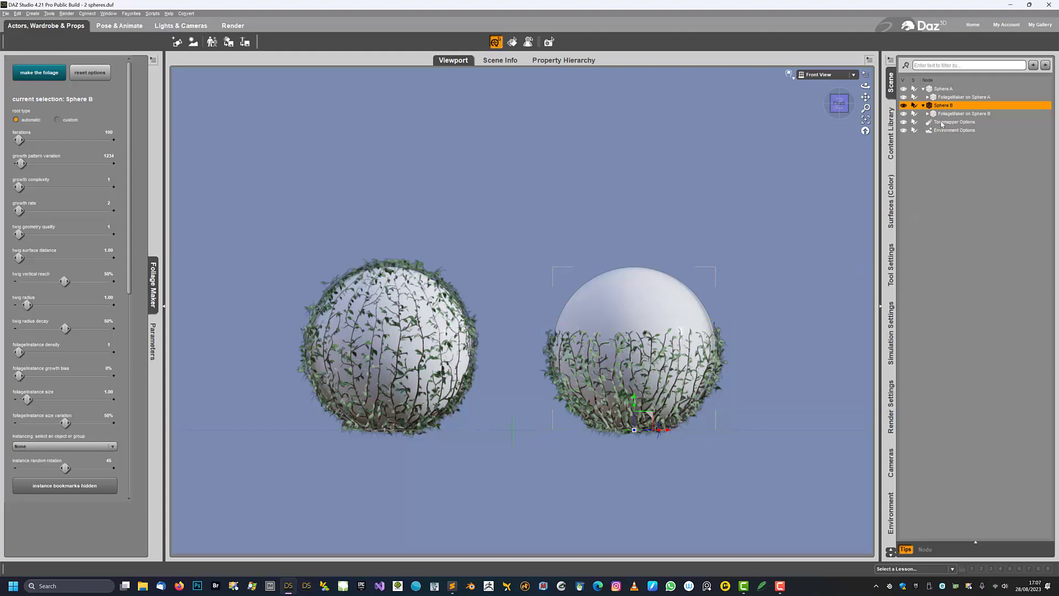
Replace Sphere B's foliage with one grown at a twig vertical reach of 20%
left_click(948, 115)
key("Delete")
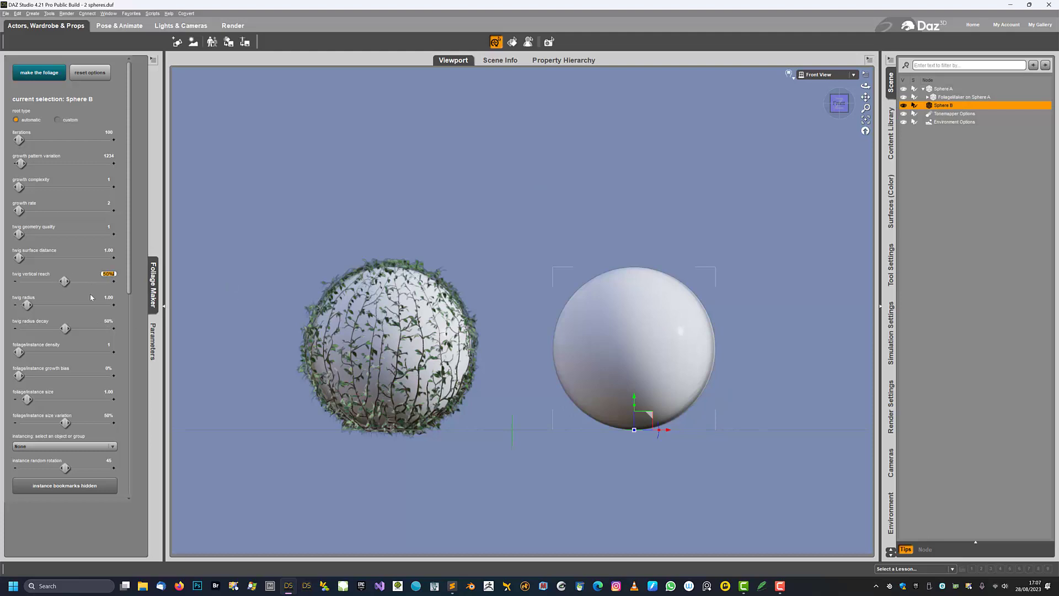
type("20")
key("Return")
left_click(37, 74)
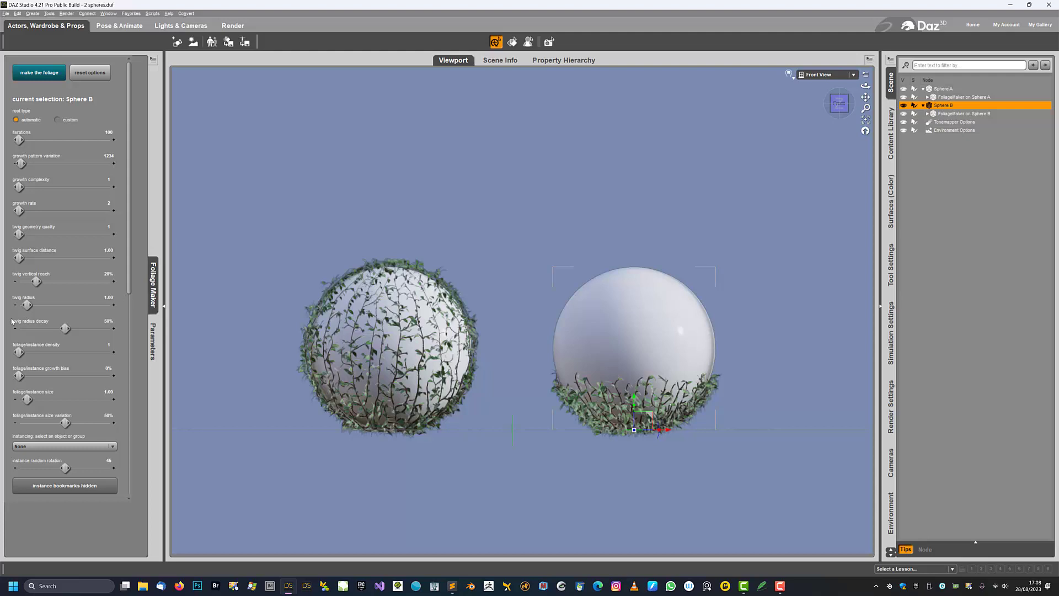
Grow foliage on Sphere B with twig vertical reach 100% and twig radius 3, and hide its FM_leaves node
left_click_drag(32, 277, 93, 272)
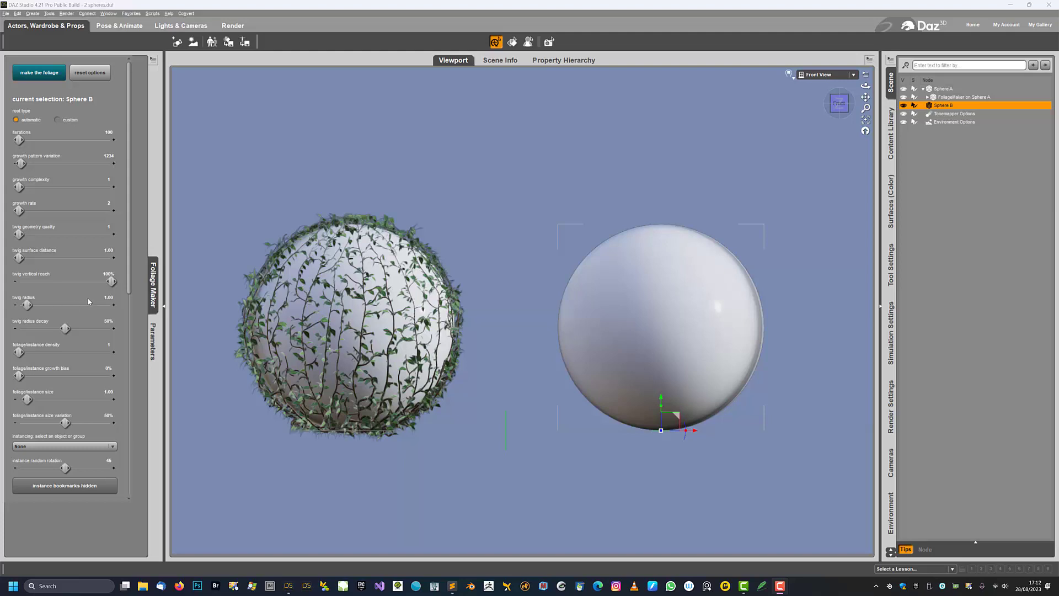
left_click(109, 298)
type("3")
key("Return")
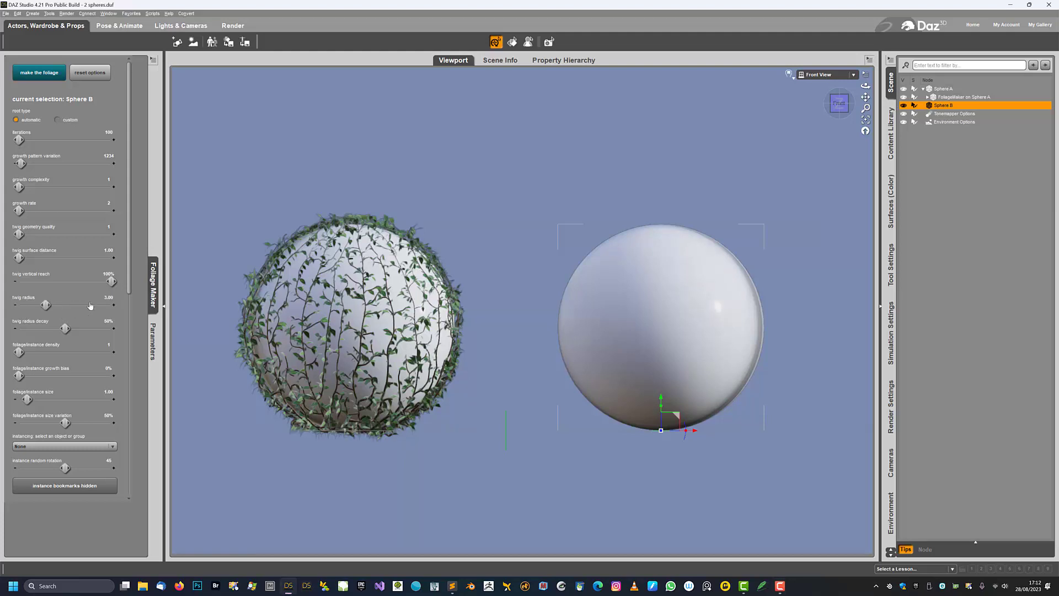
left_click(40, 78)
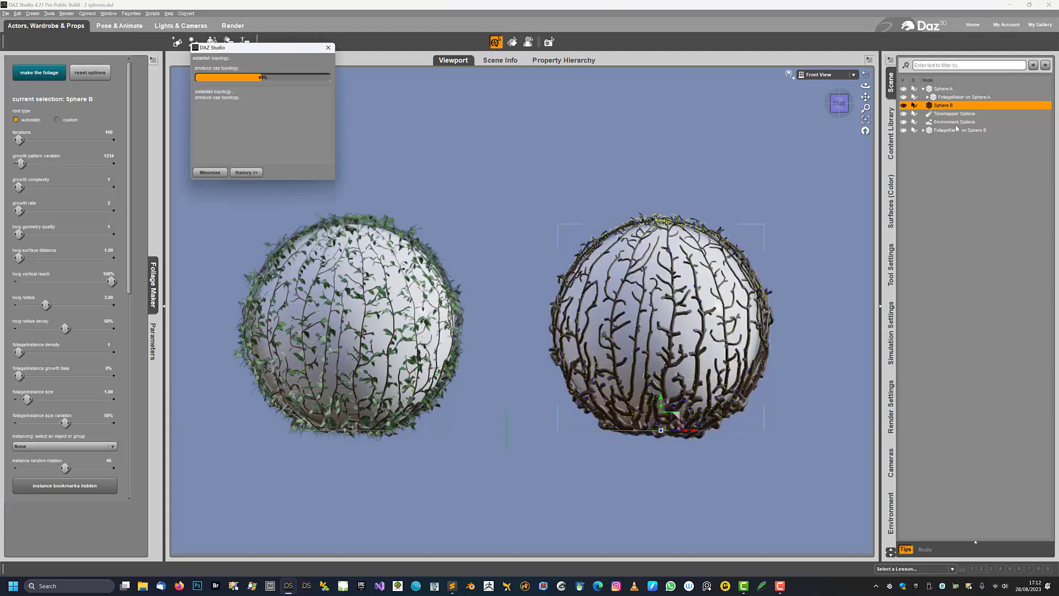
left_click(928, 114)
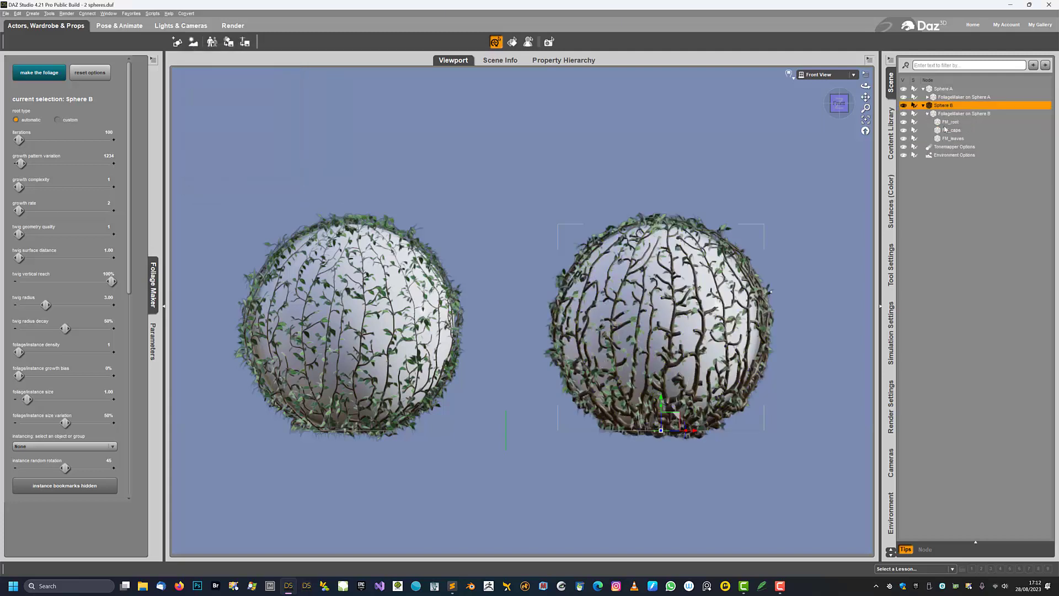
left_click(904, 139)
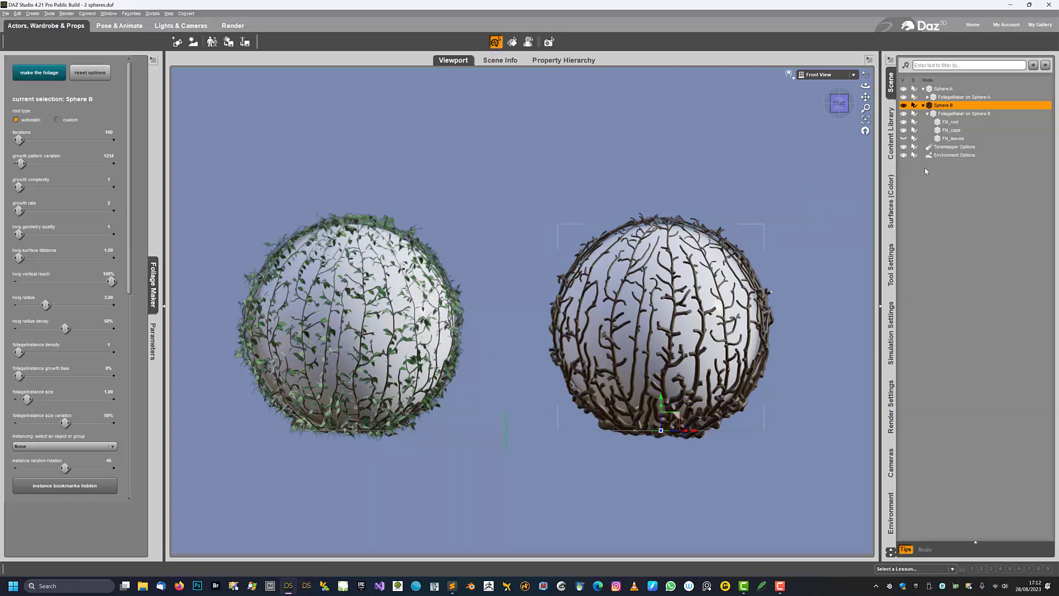
Replace Sphere B's foliage with one grown at a twig radius decay of 0%
left_click(947, 114)
key("Delete")
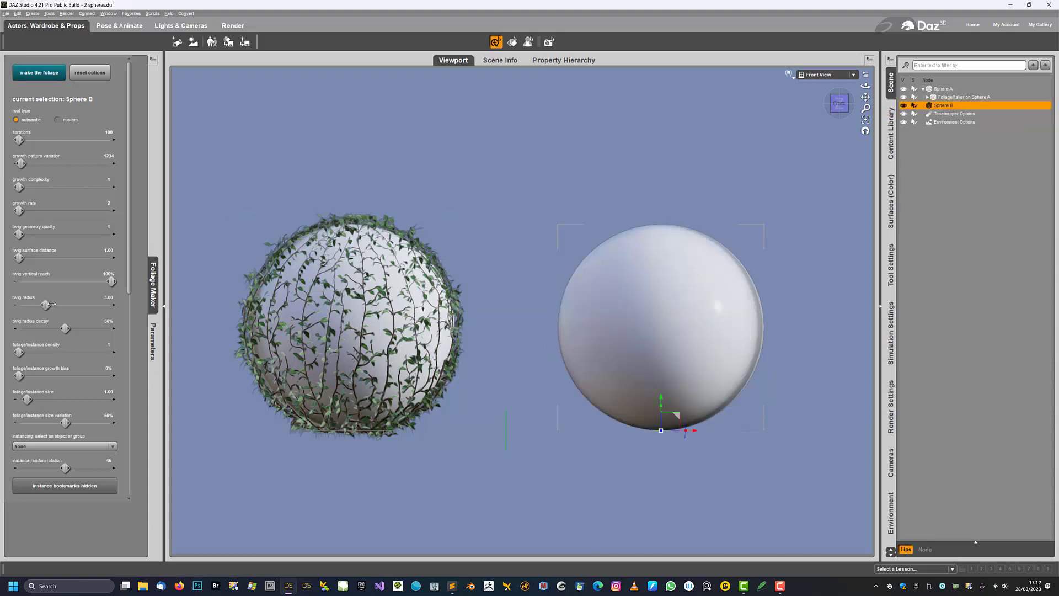
left_click_drag(66, 326, 6, 327)
left_click(32, 73)
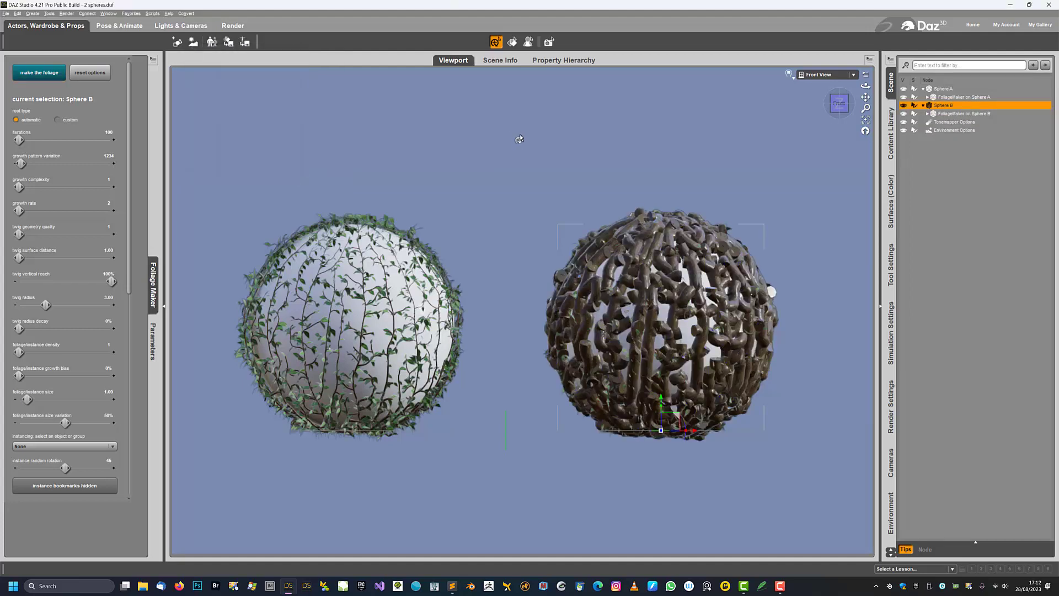
Replace Sphere B's foliage with one grown at a twig radius decay of 100%
left_click(956, 114)
key("Delete")
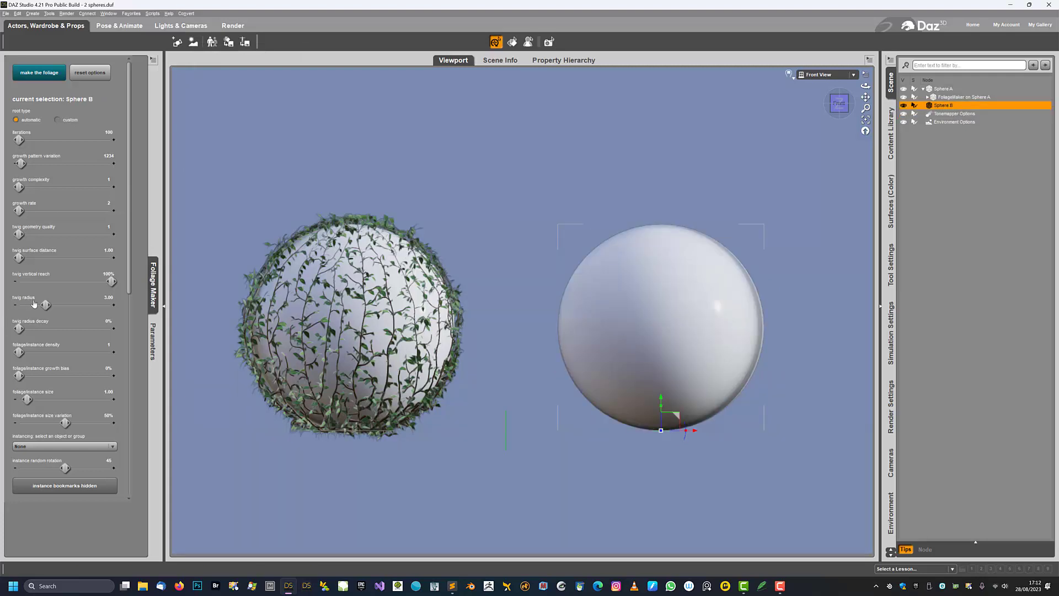
left_click_drag(19, 328, 138, 318)
left_click(47, 78)
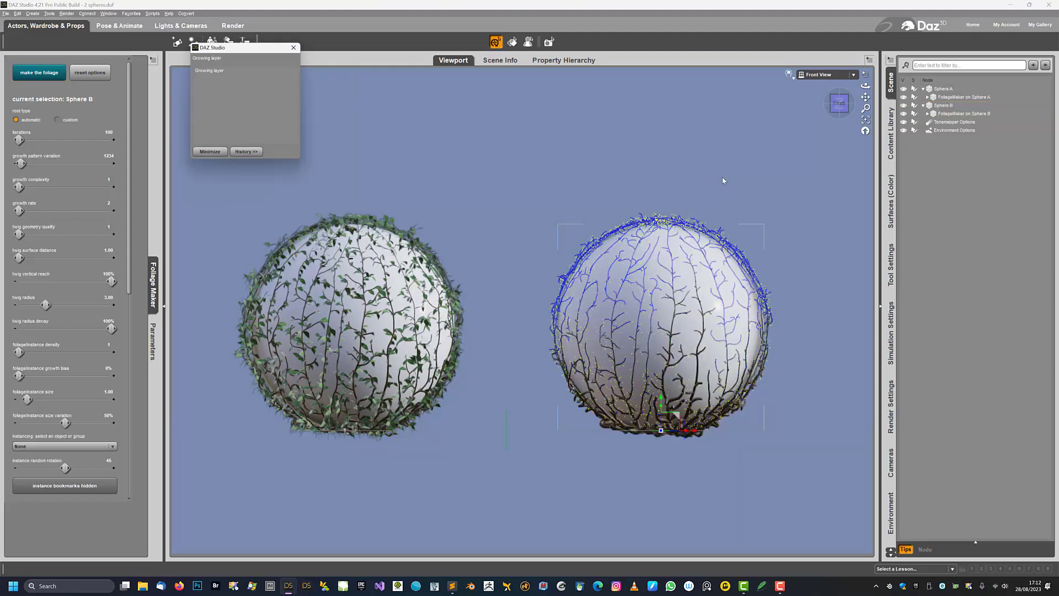
left_click(948, 113)
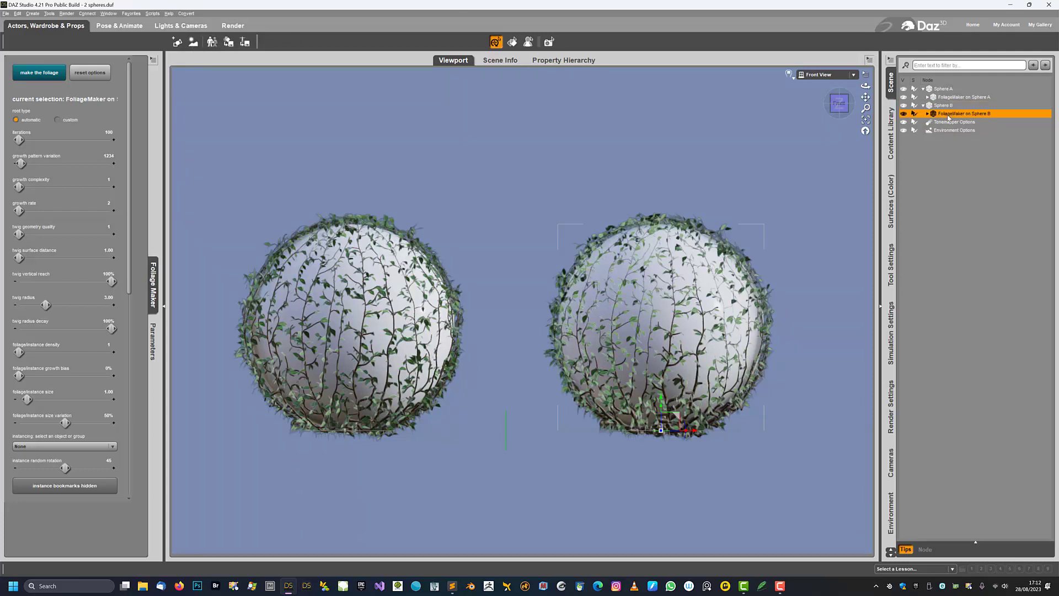
left_click(950, 121)
left_click(952, 138)
left_click(656, 113)
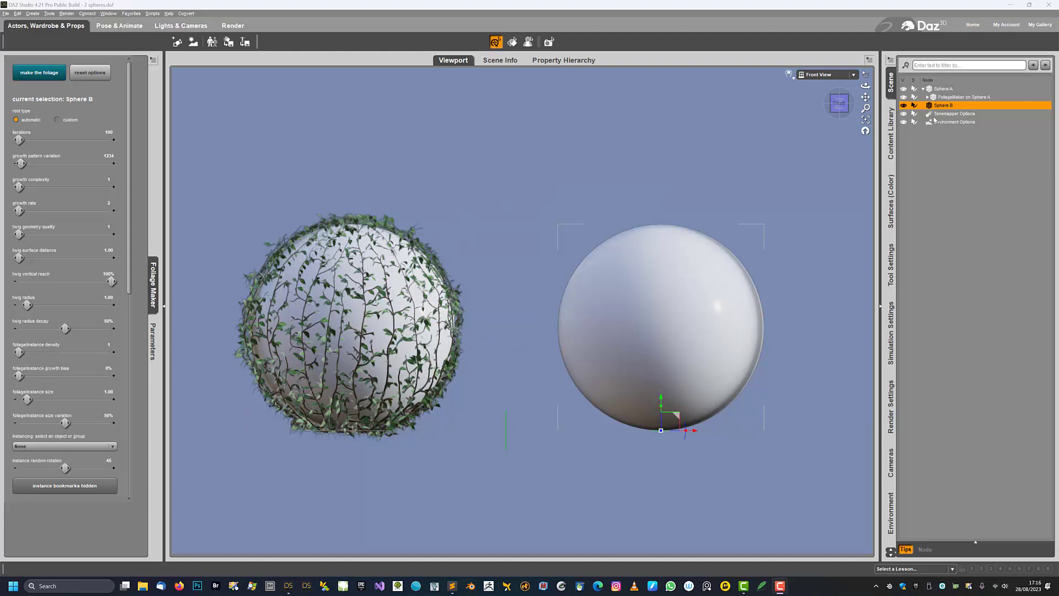
Replace Sphere A's foliage with one grown at a foliage/instance density of 10
left_click(944, 97)
key("Delete")
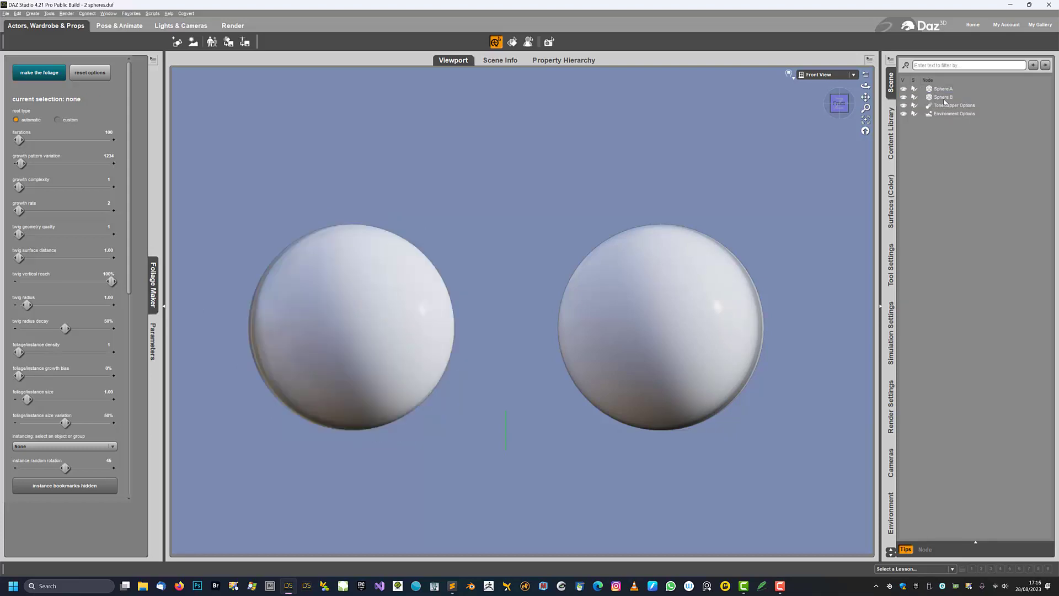
left_click(943, 89)
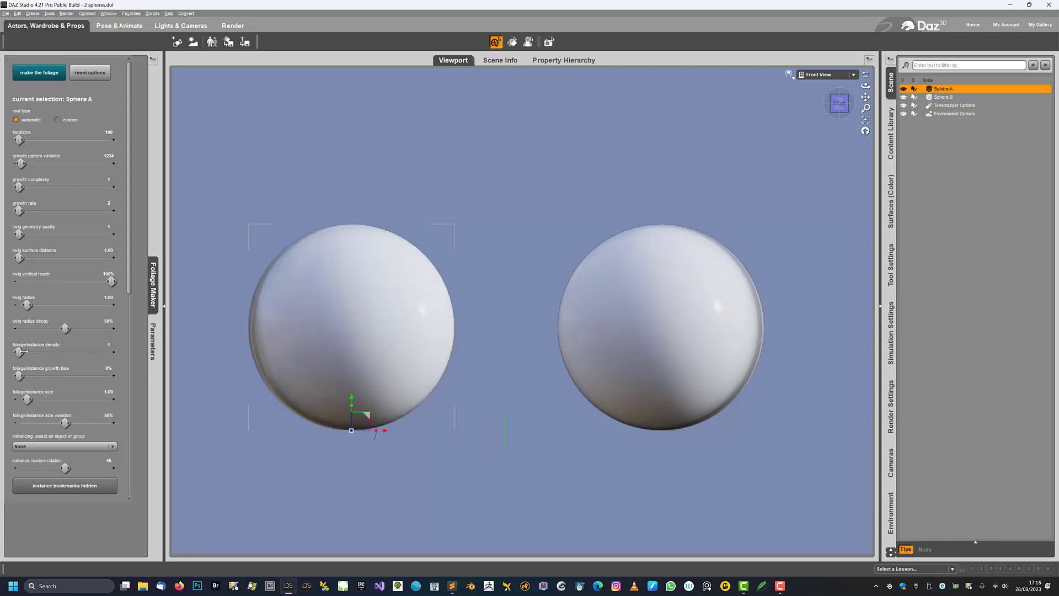
left_click(110, 344)
type("10")
key("Return")
left_click(38, 76)
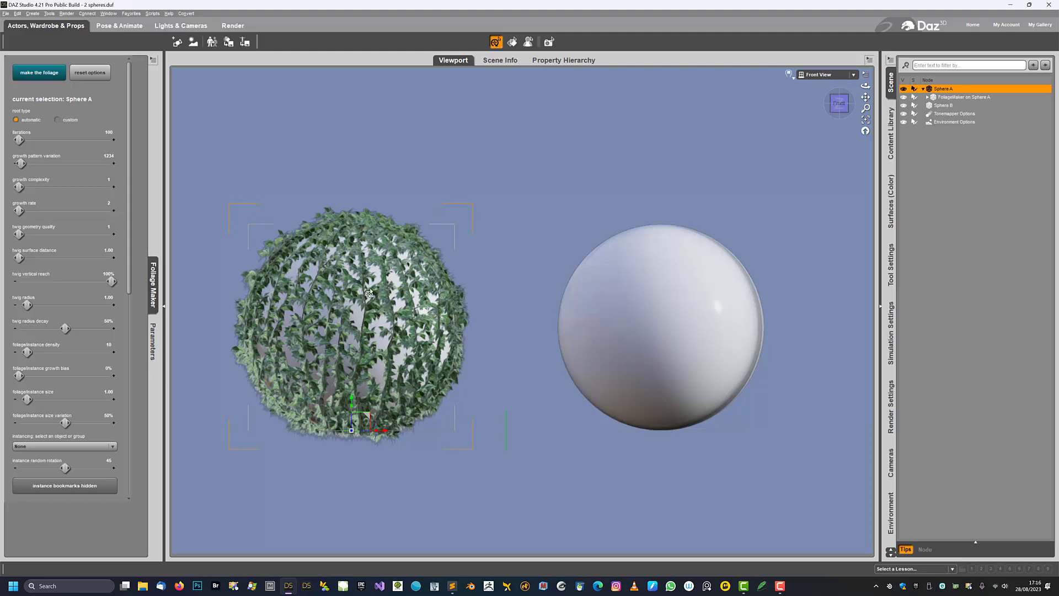
Set the foliage/instance growth bias to 100% and generate foliage on Sphere B
left_click(663, 301)
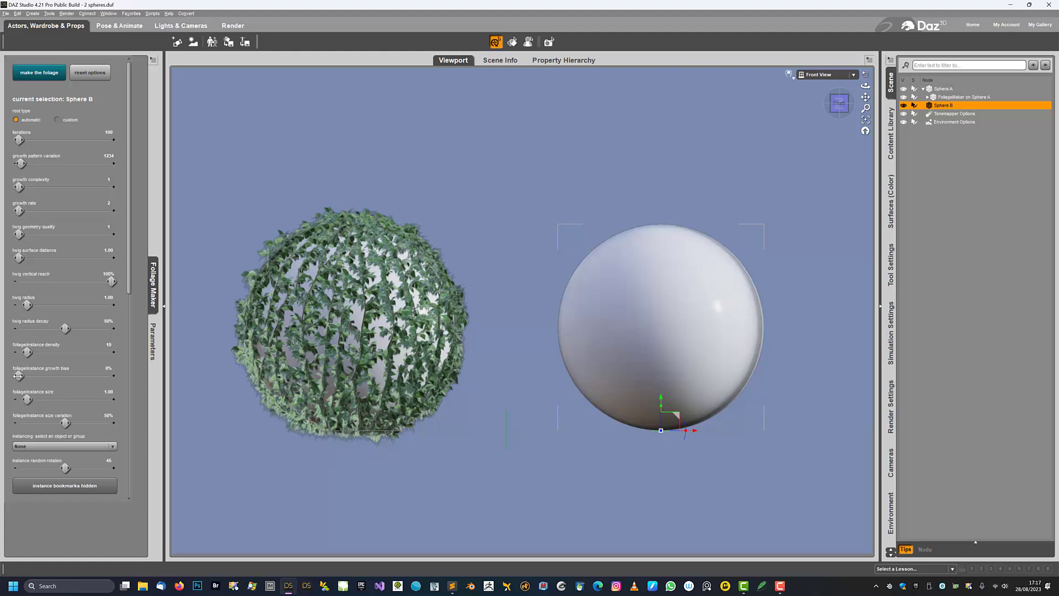
left_click_drag(19, 375, 118, 375)
left_click(44, 72)
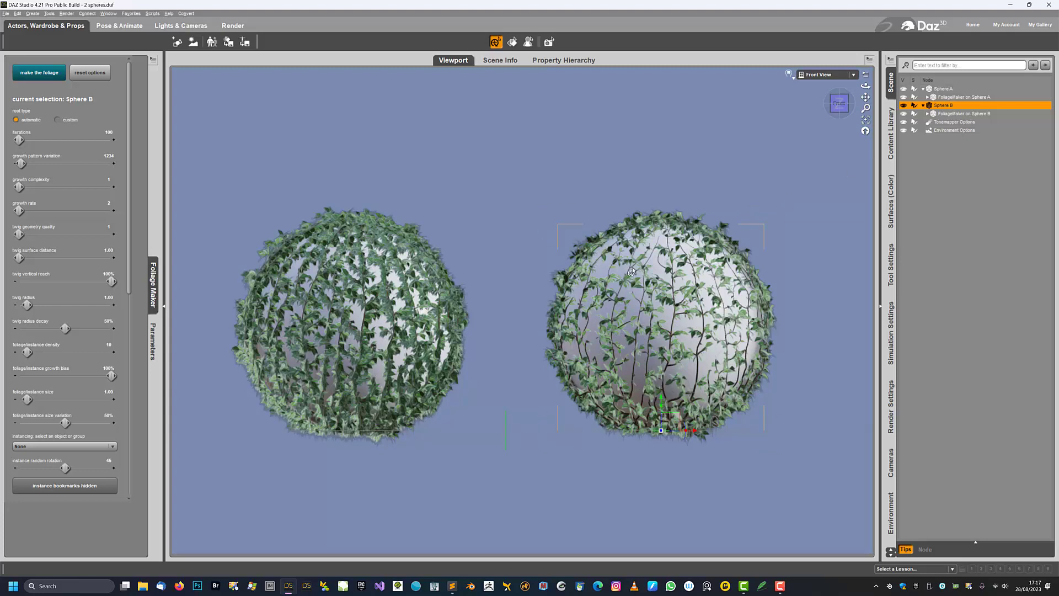
Replace Sphere B's foliage with one grown at a foliage/instance density of 30, keeping the 100% growth bias
left_click(951, 115)
key("Delete")
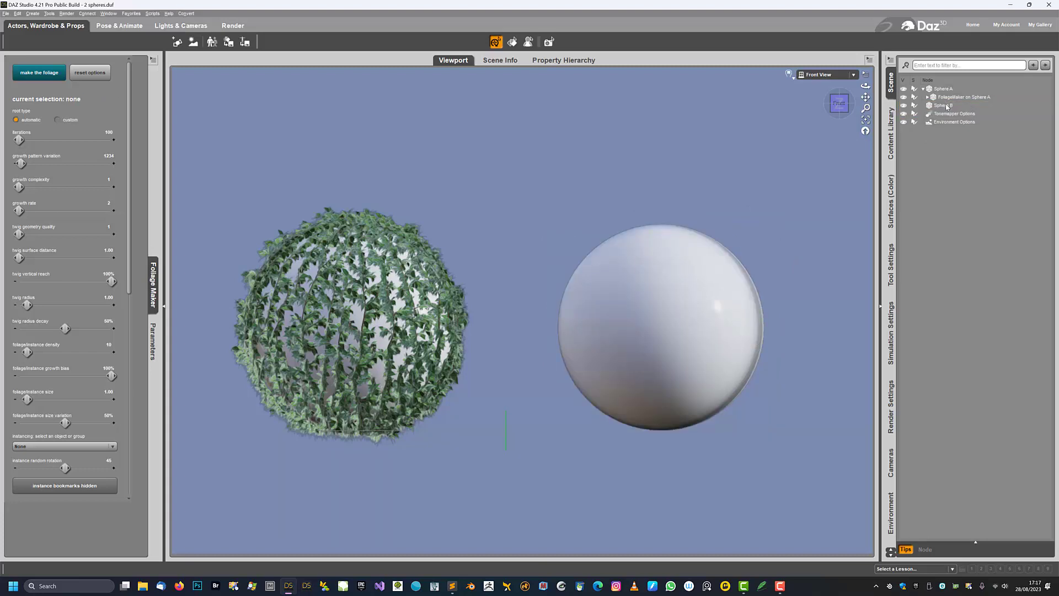
left_click(947, 107)
left_click(108, 345)
type("30")
key("Return")
left_click(44, 78)
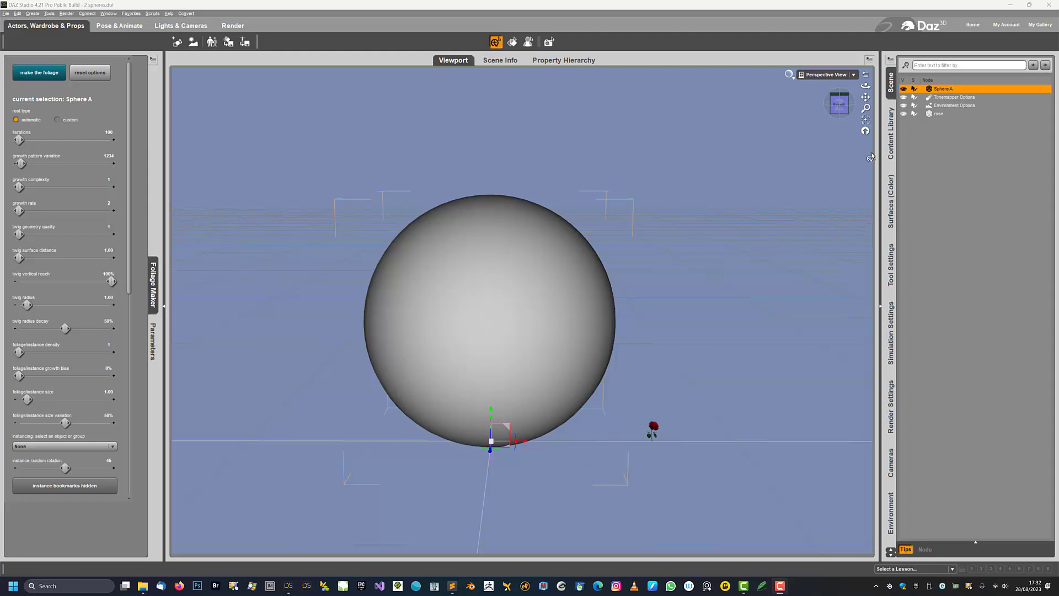
Frame the rose object in the viewport and examine it up close
left_click(938, 114)
left_click(865, 120)
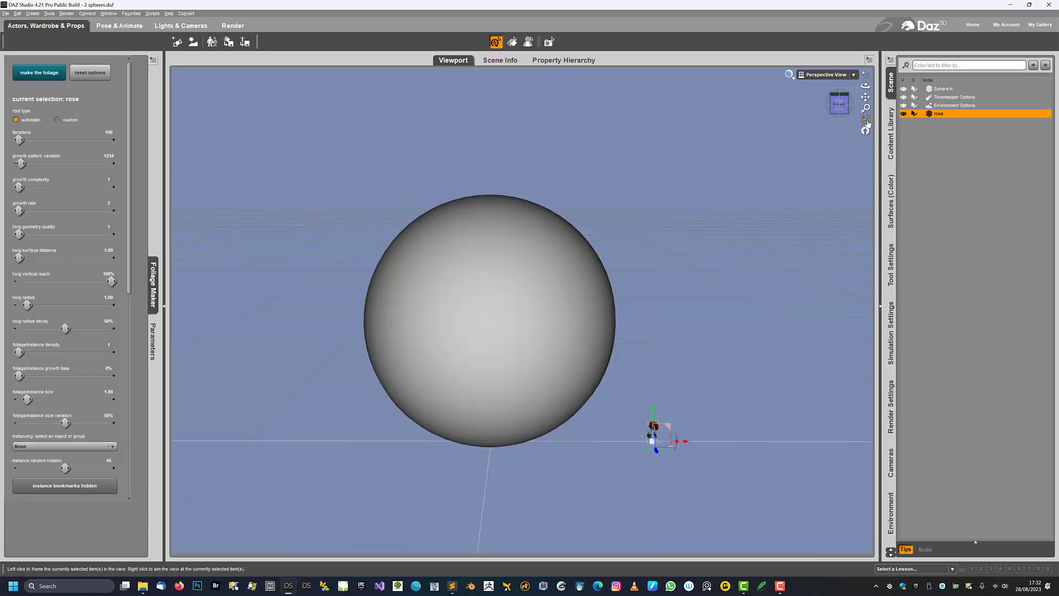
mouse_move(866, 86)
left_mouse_down()
mouse_move(810, 58)
mouse_move(855, 78)
mouse_move(901, 74)
mouse_move(874, 85)
left_mouse_up()
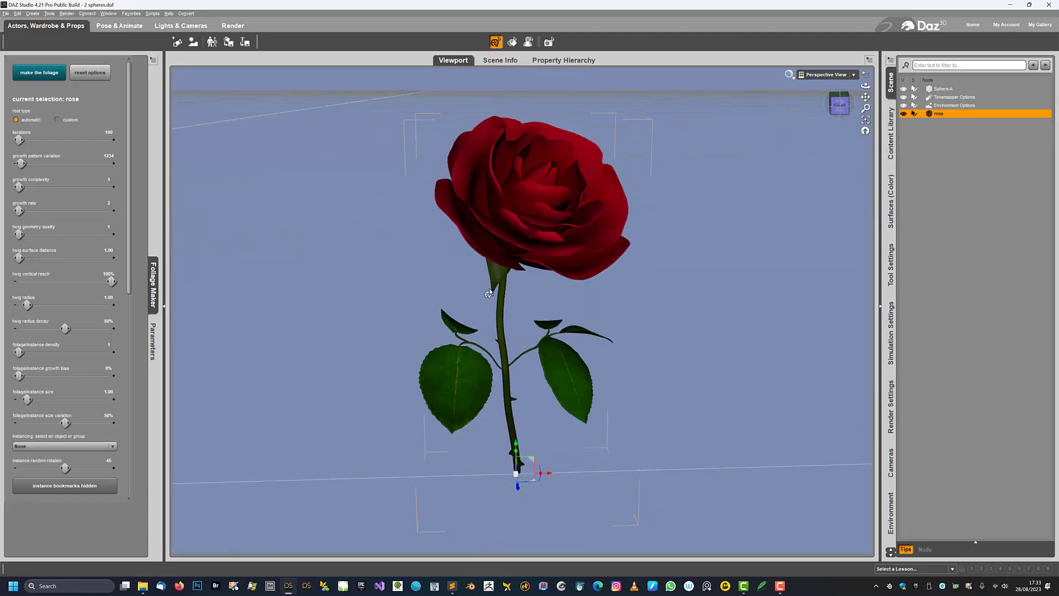
scroll(489, 282, "down", 10)
scroll(450, 239, "down", 8)
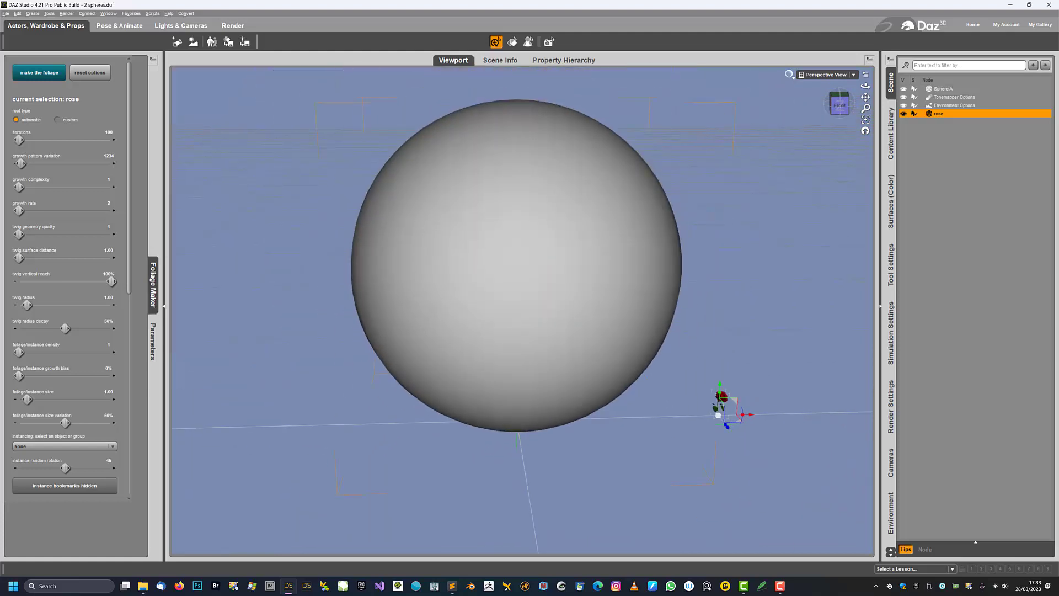
scroll(403, 230, "down", 3)
Choose the rose as the instancing object and generate foliage on Sphere A
right_click_drag(404, 203, 452, 203, "ctrl+alt")
left_click_drag(452, 203, 369, 299, "ctrl+alt")
left_click(421, 239)
scroll(370, 301, "down", 1)
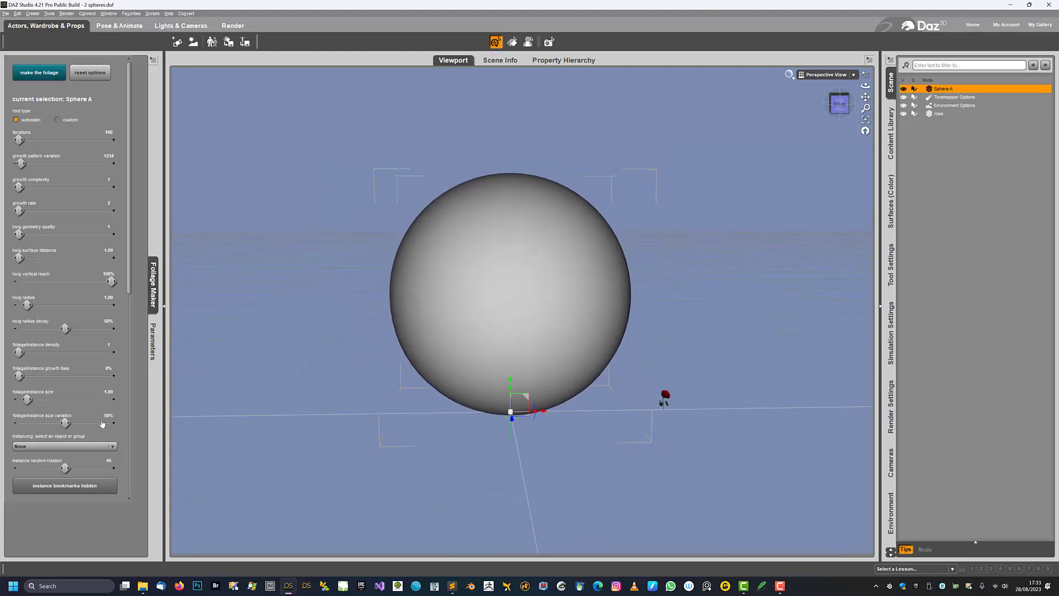
left_click(33, 445)
left_click(27, 465)
left_click(43, 77)
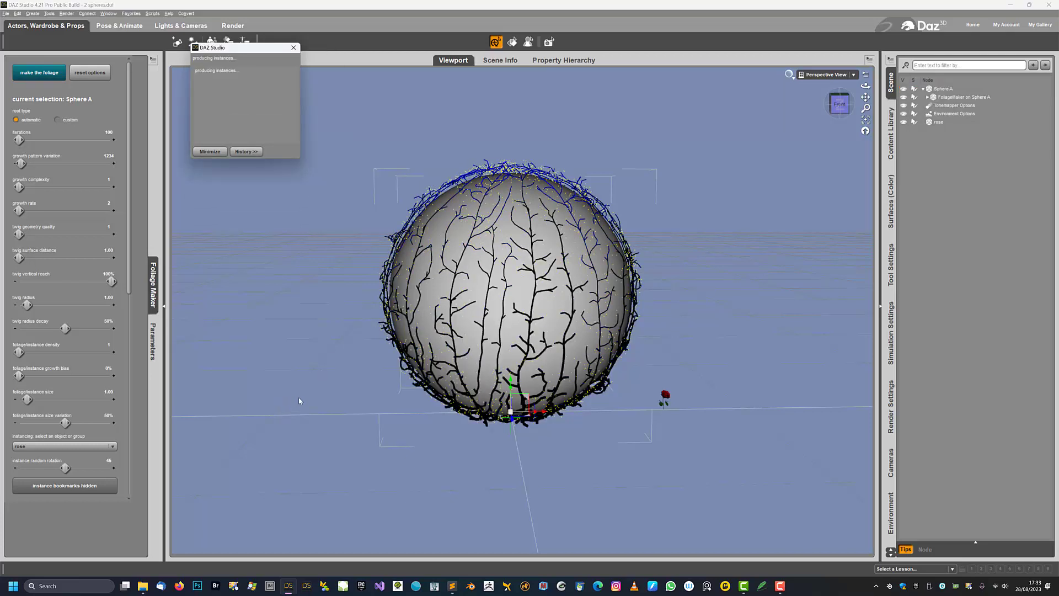
left_click_drag(303, 392, 402, 261, "alt")
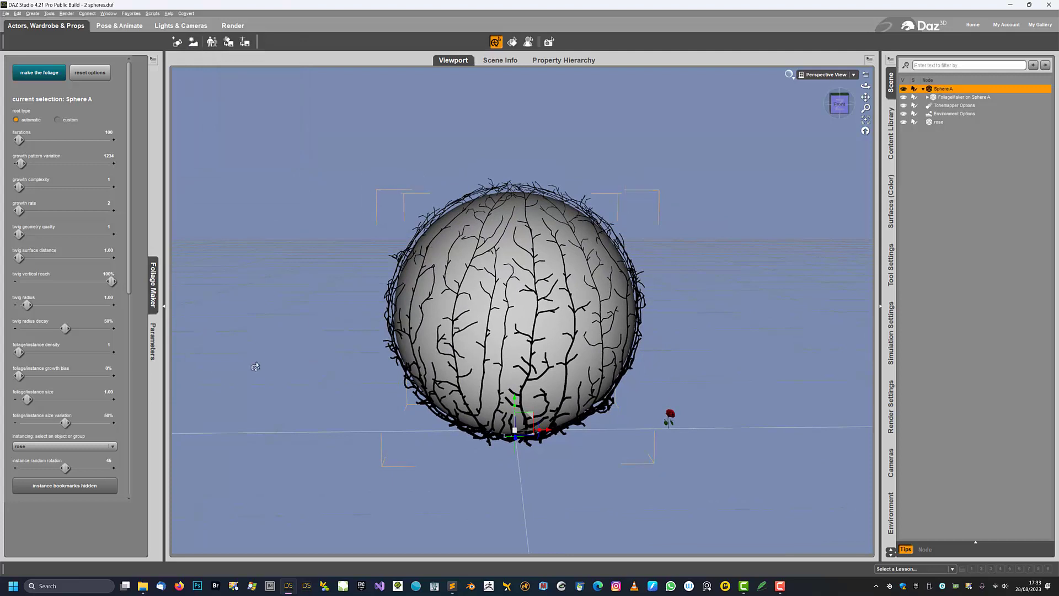
Make the instance bookmarks visible on Sphere A's foliage, toggling them off and on to compare
left_click(65, 486)
left_click_drag(276, 392, 395, 340, "alt")
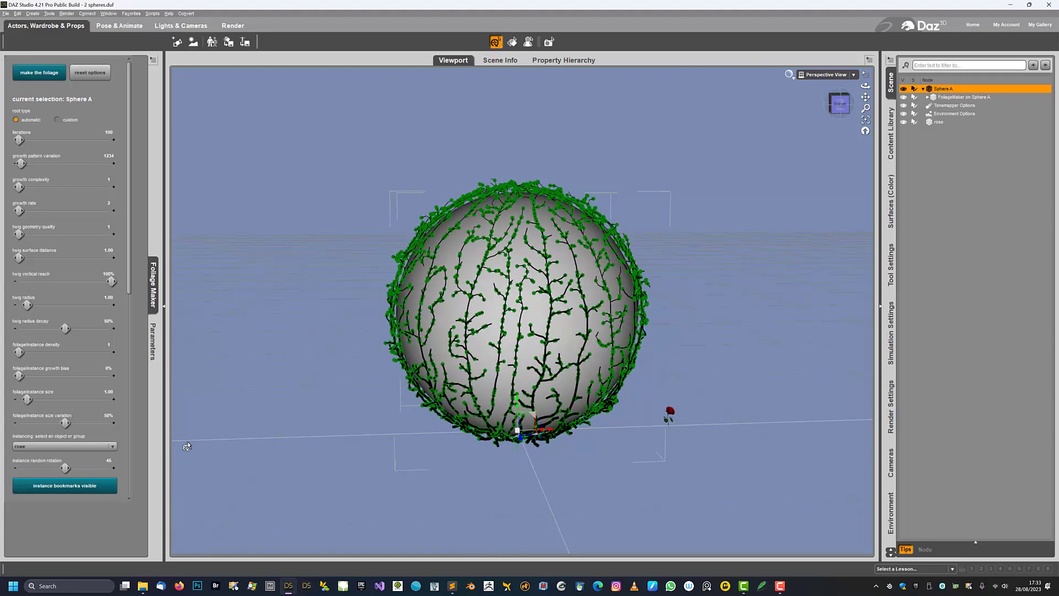
scroll(395, 340, "up", 3)
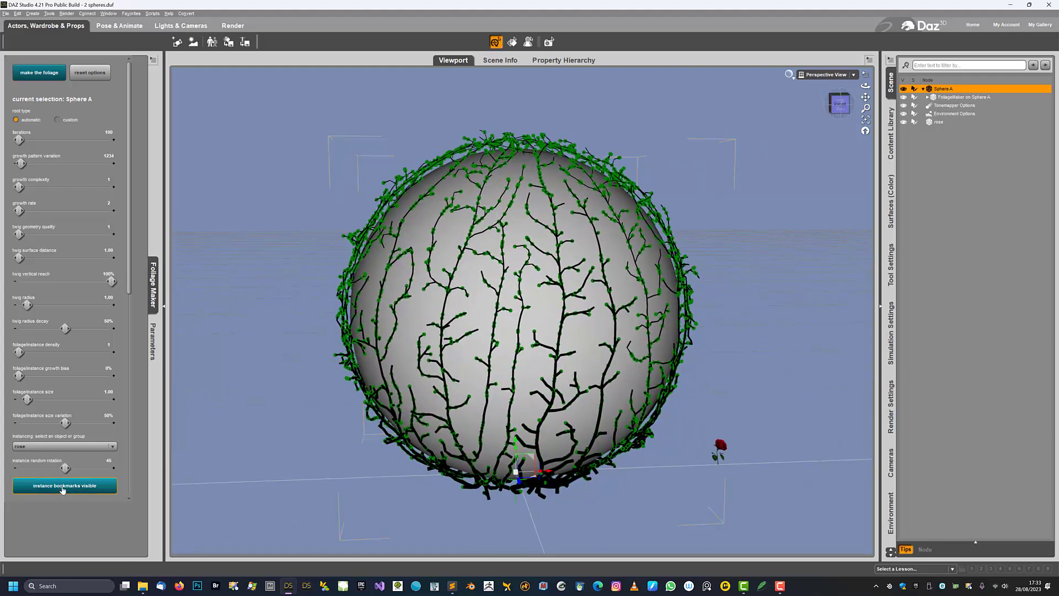
left_click(62, 486)
left_click(62, 487)
left_click(62, 487)
left_click(63, 486)
Inspect the rose instances covering Sphere A from several angles
left_click_drag(320, 300, 323, 287, "alt")
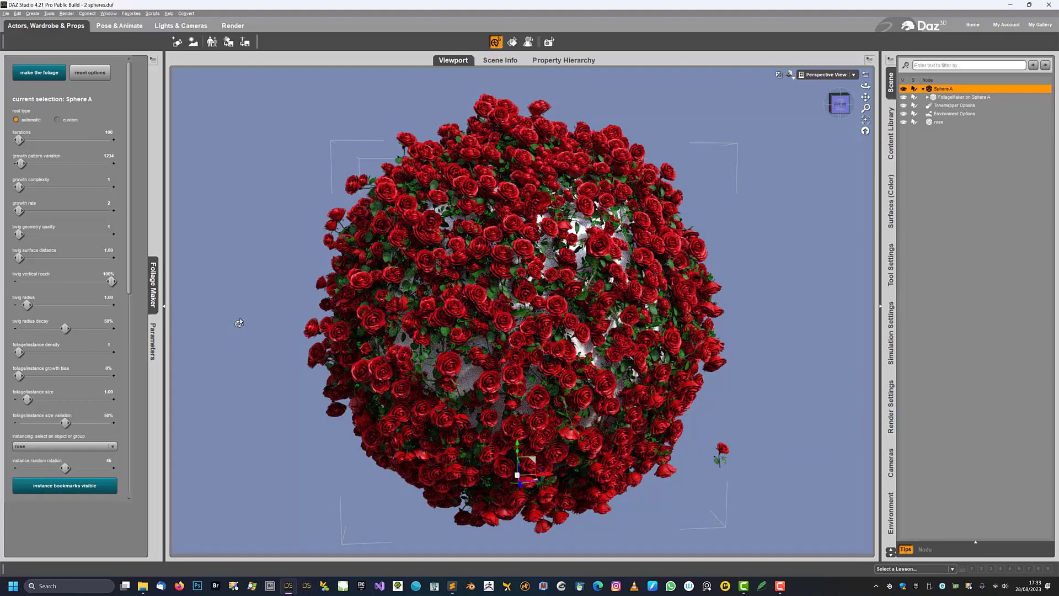
left_click_drag(298, 222, 389, 205, "alt")
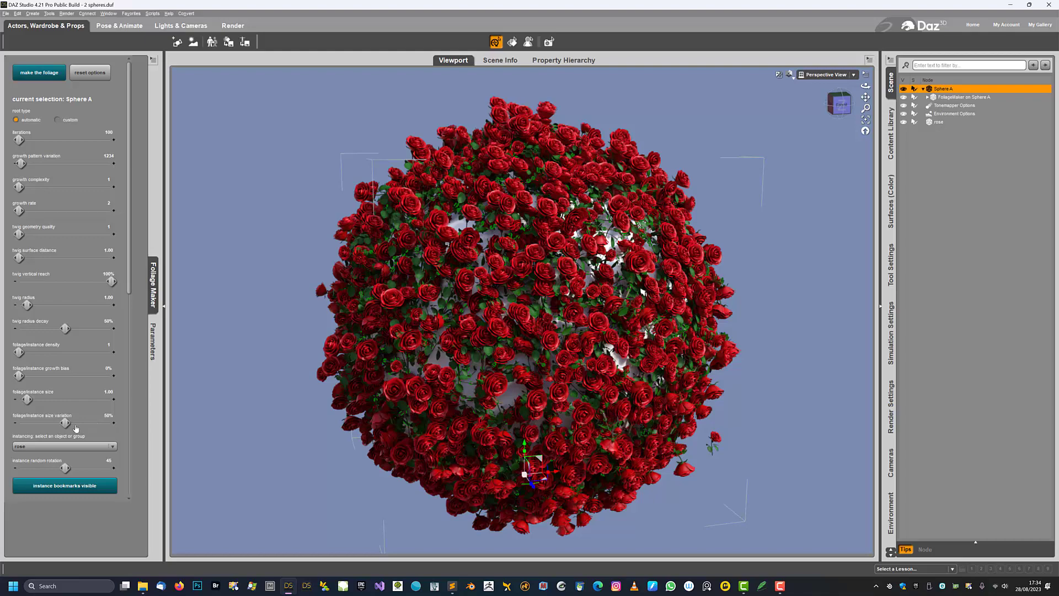
left_click_drag(236, 253, 406, 293)
middle_click_drag(405, 292, 319, 383)
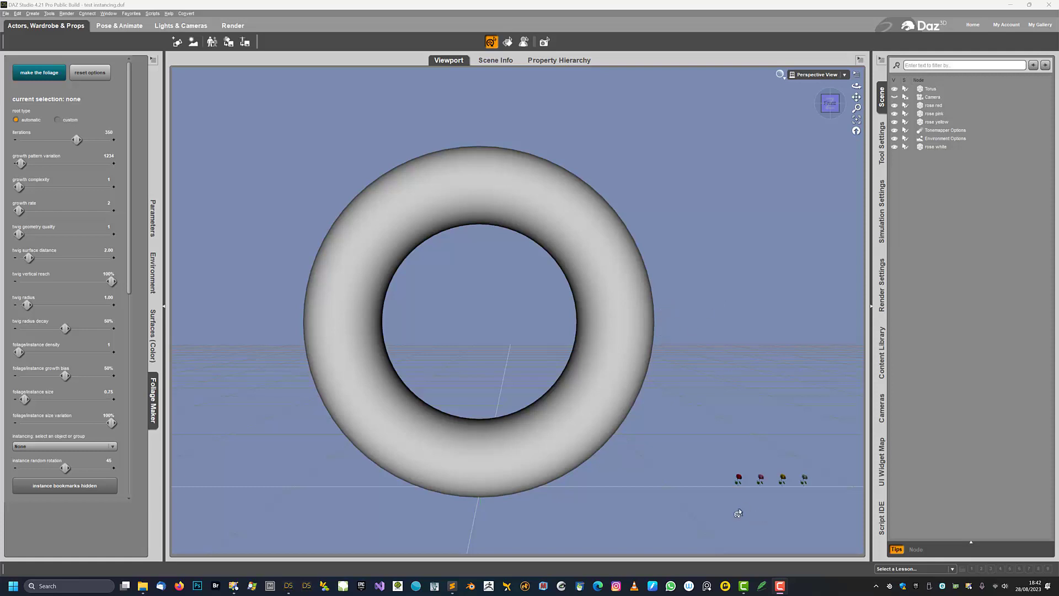
Frame the red rose and examine the row of red, pink, yellow and white roses beside the torus
left_click(737, 479)
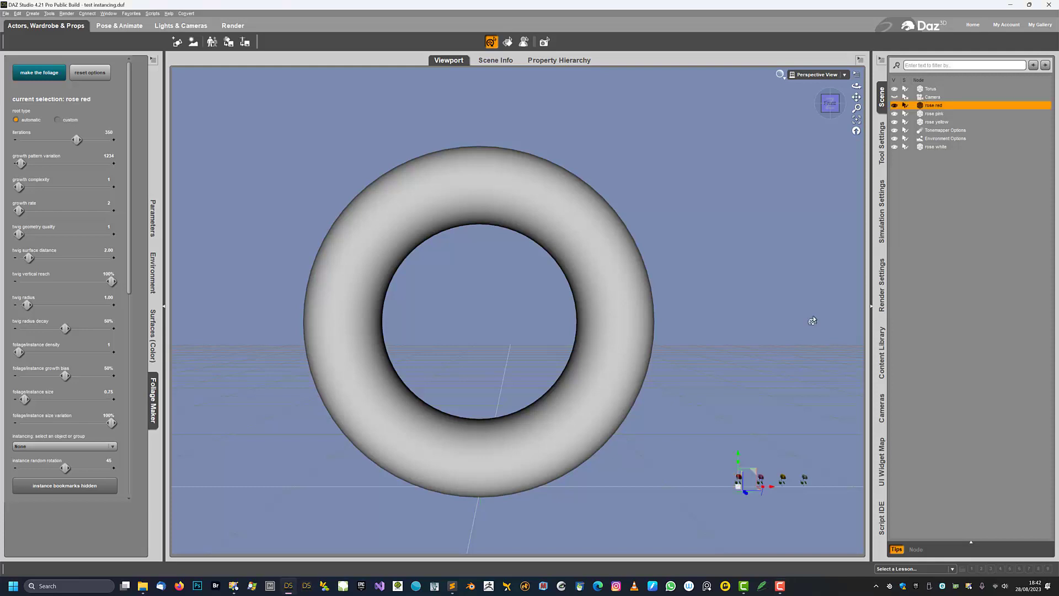
left_click(852, 130)
scroll(581, 289, "down", 3)
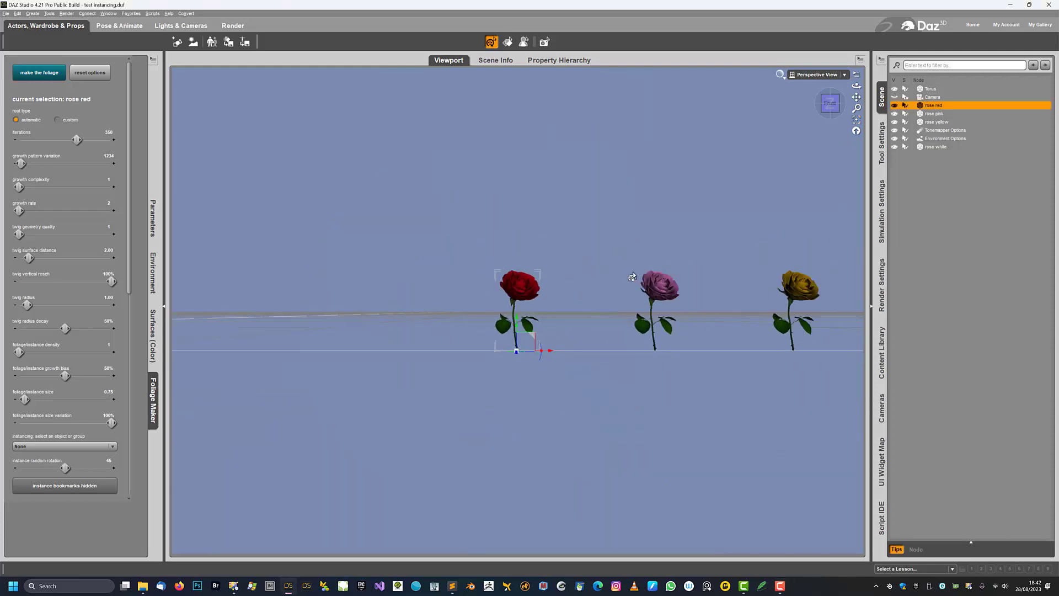
right_click_drag(639, 279, 398, 293)
middle_click_drag(631, 274, 619, 308)
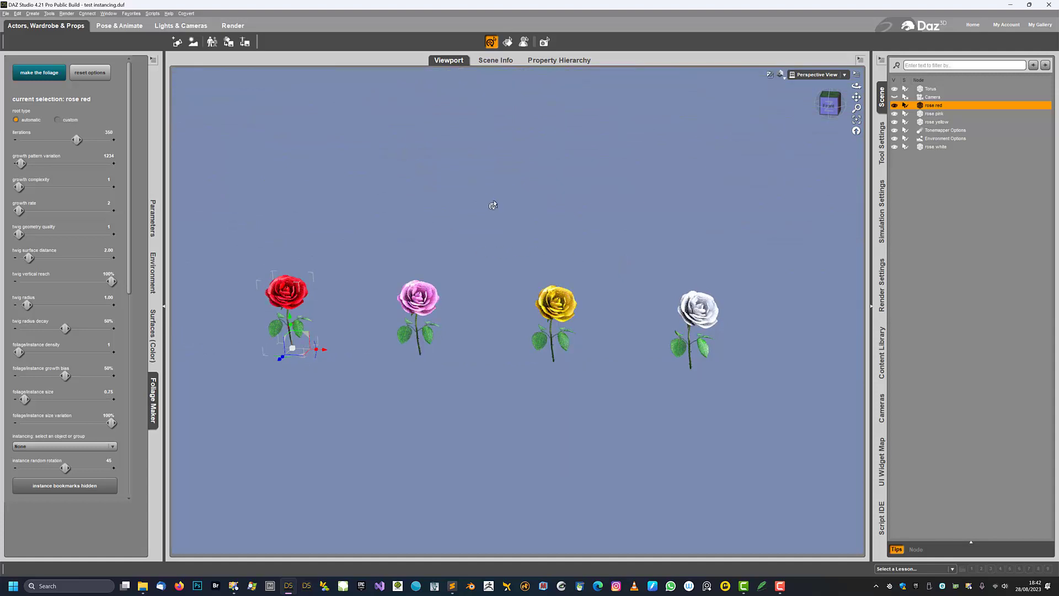
left_click_drag(434, 209, 405, 190, "alt")
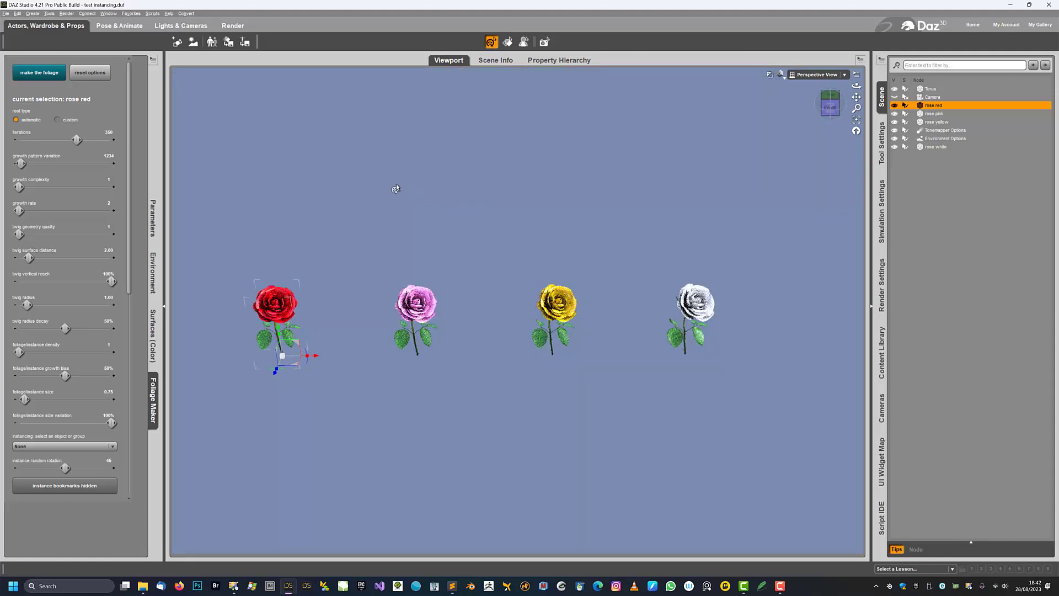
left_click_drag(331, 165, 303, 227, "alt")
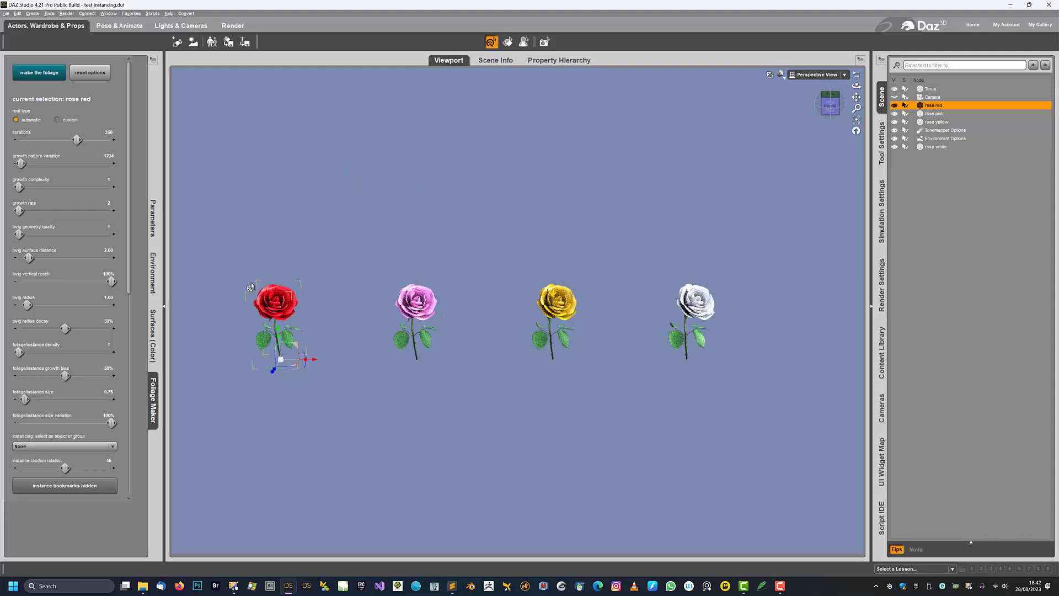
left_click_drag(258, 270, 255, 309, "alt")
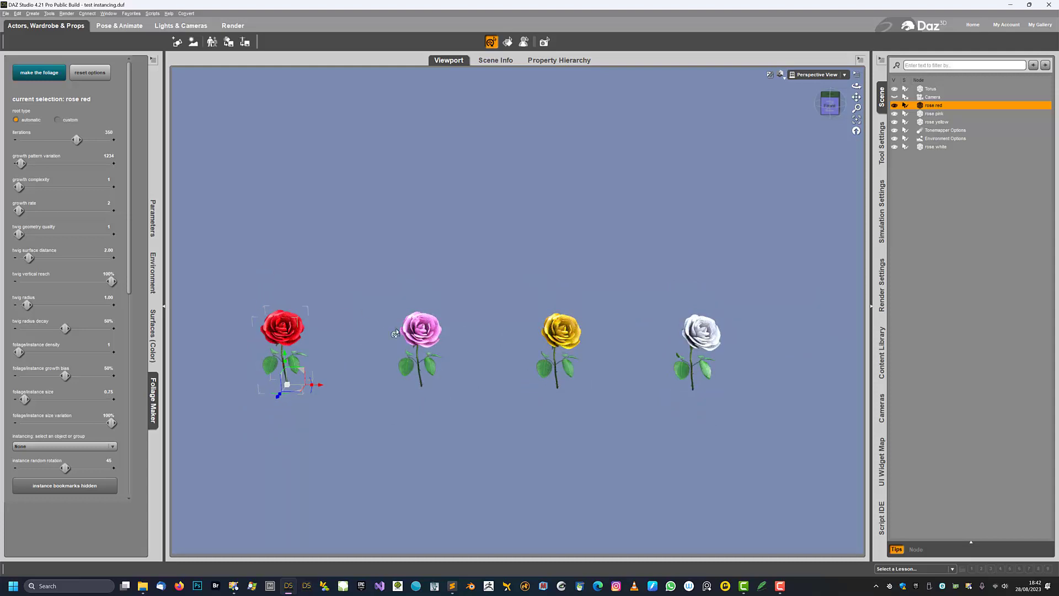
left_click_drag(417, 377, 543, 360, "alt")
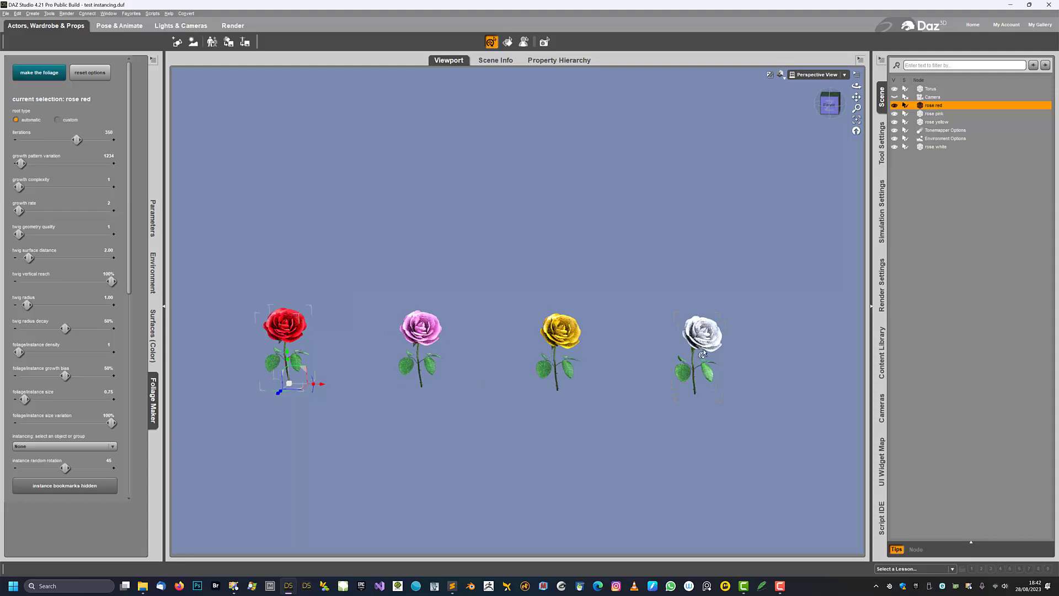
scroll(448, 340, "down", 3)
left_click_drag(447, 339, 402, 268, "alt")
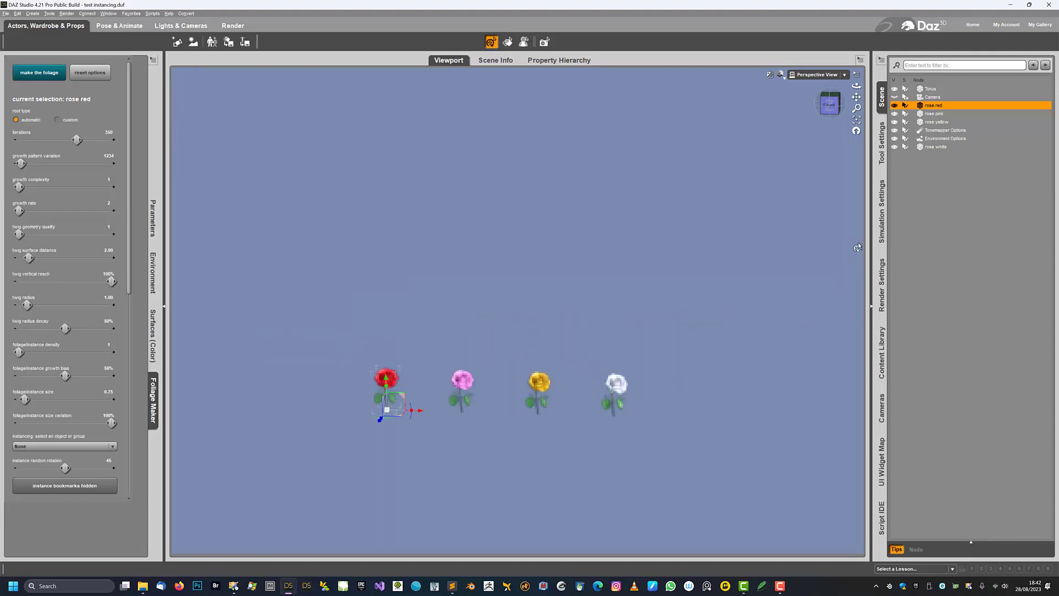
Group the red, pink, yellow and white roses with the name and label Rose Group, and expand the group in the scene list
left_click(931, 108, "ctrl")
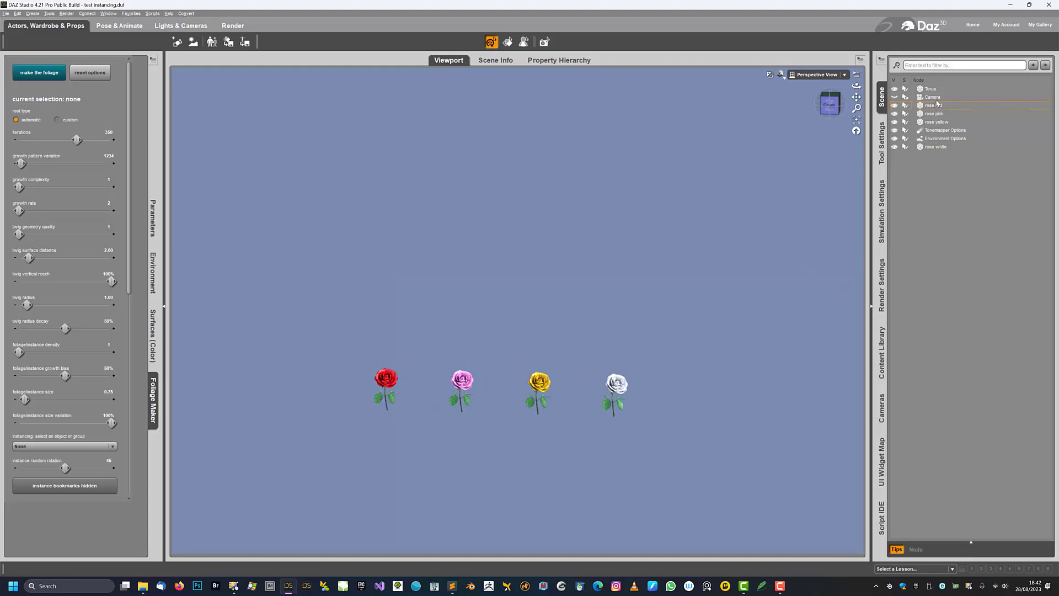
left_click(936, 105, "ctrl")
left_click(935, 113, "ctrl")
left_click(932, 122, "ctrl")
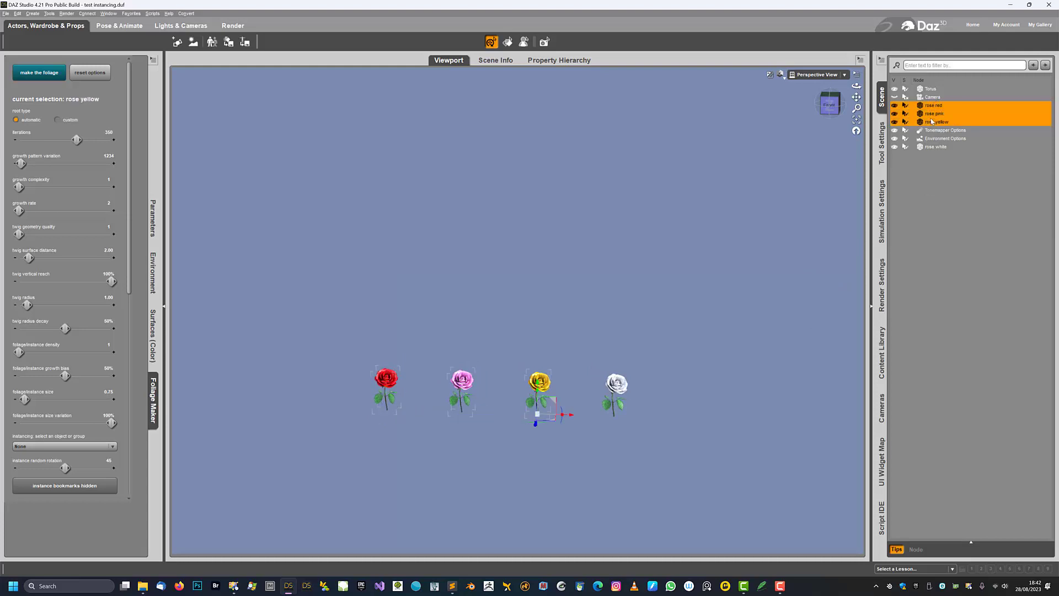
left_click(932, 147, "ctrl")
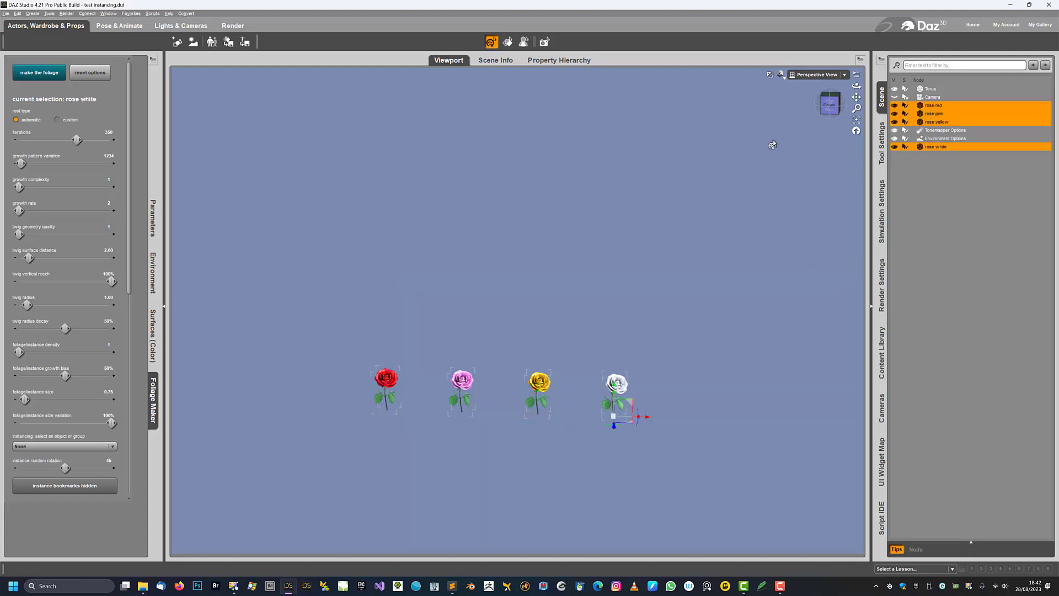
left_click(33, 13)
left_click(49, 96)
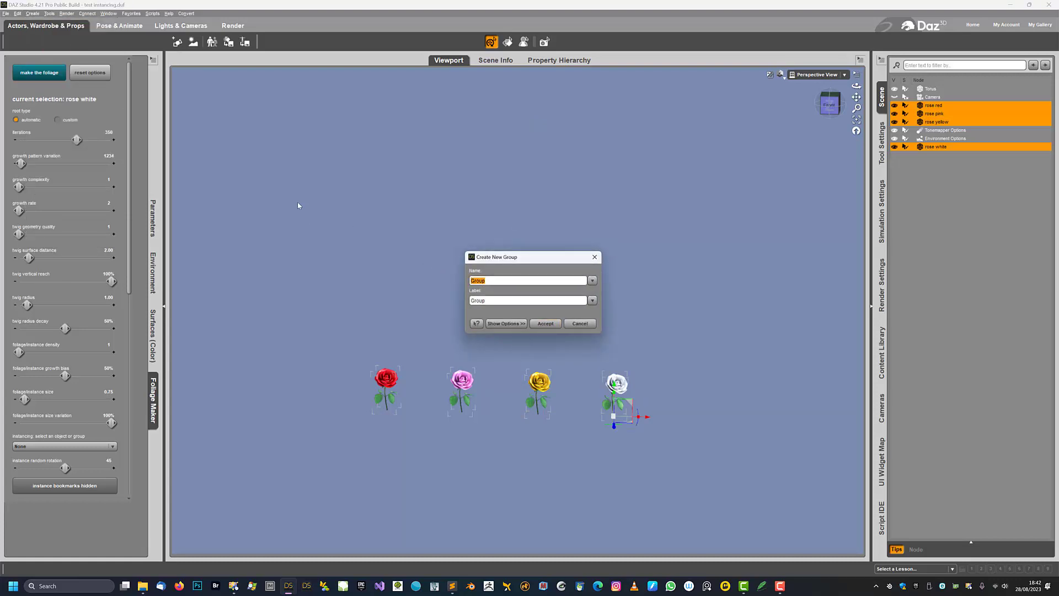
type("Rose Group")
key("ctrl+a")
key("ctrl+c")
key("Tab")
key("Tab")
key("ctrl+v")
key("Return")
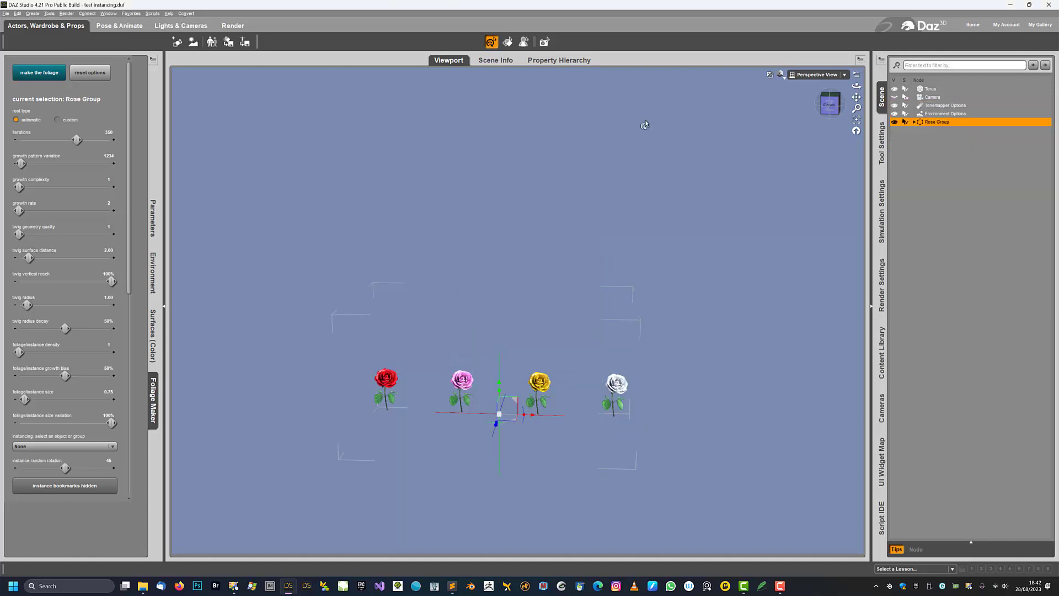
left_click(914, 122)
In the front view, generate foliage on the torus with Rose Group as the instancing source
left_click(808, 75)
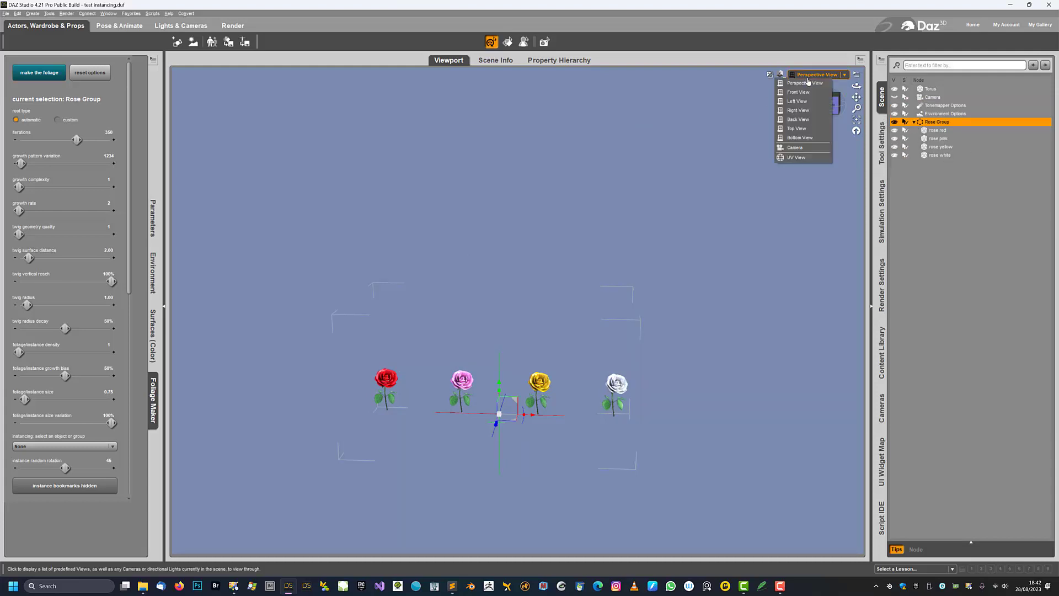
left_click(802, 92)
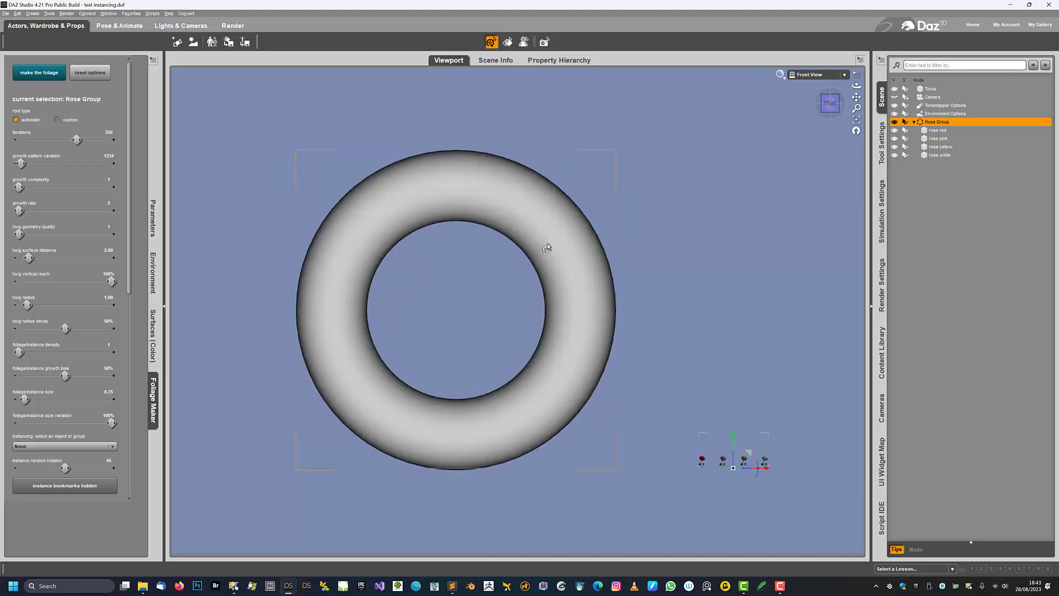
middle_click_drag(836, 250, 834, 252)
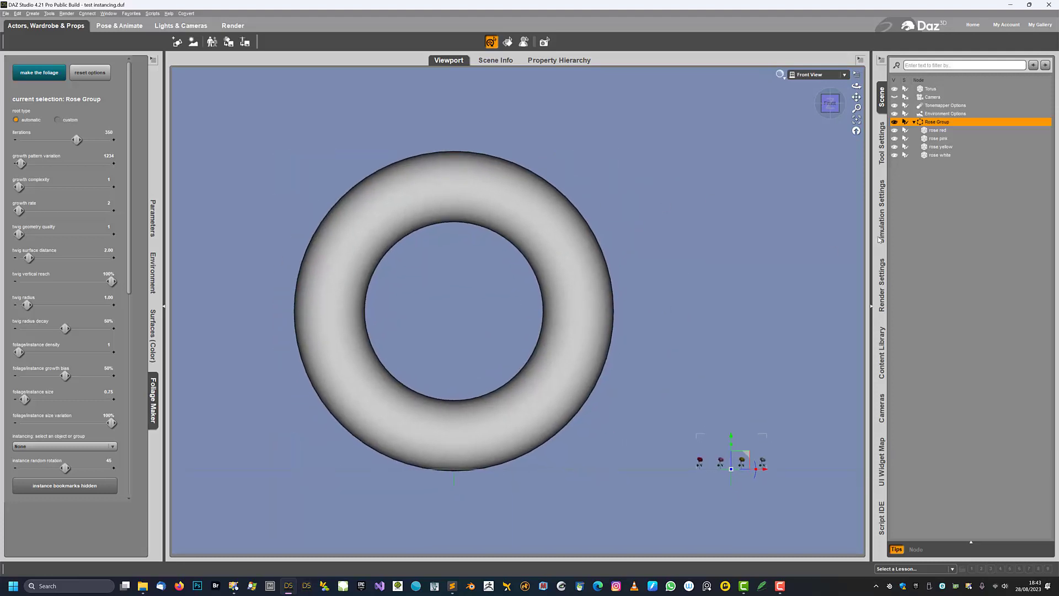
left_click(453, 173)
middle_click_drag(379, 218, 390, 209)
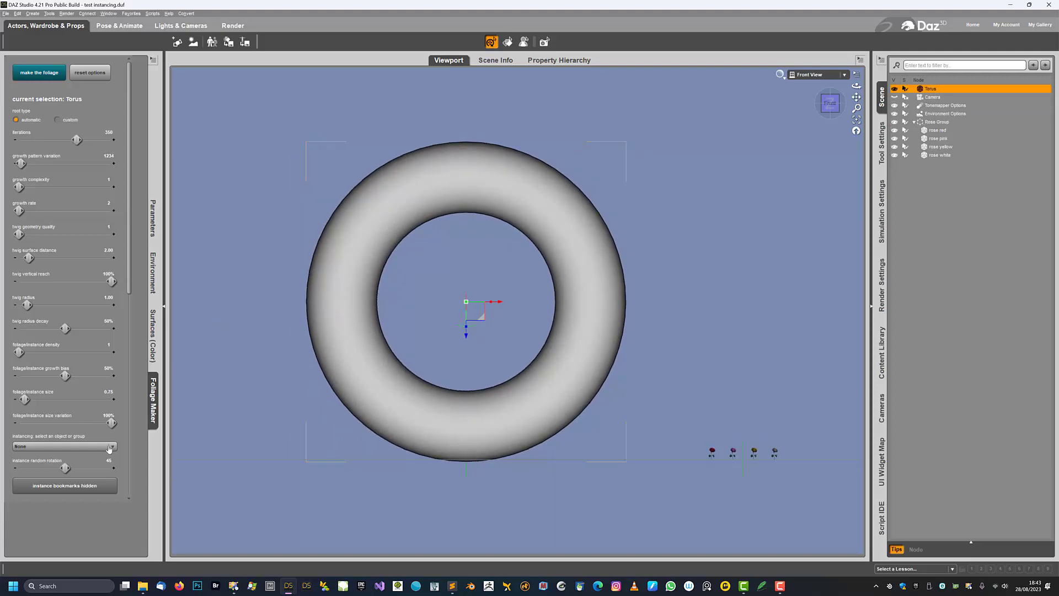
left_click(33, 446)
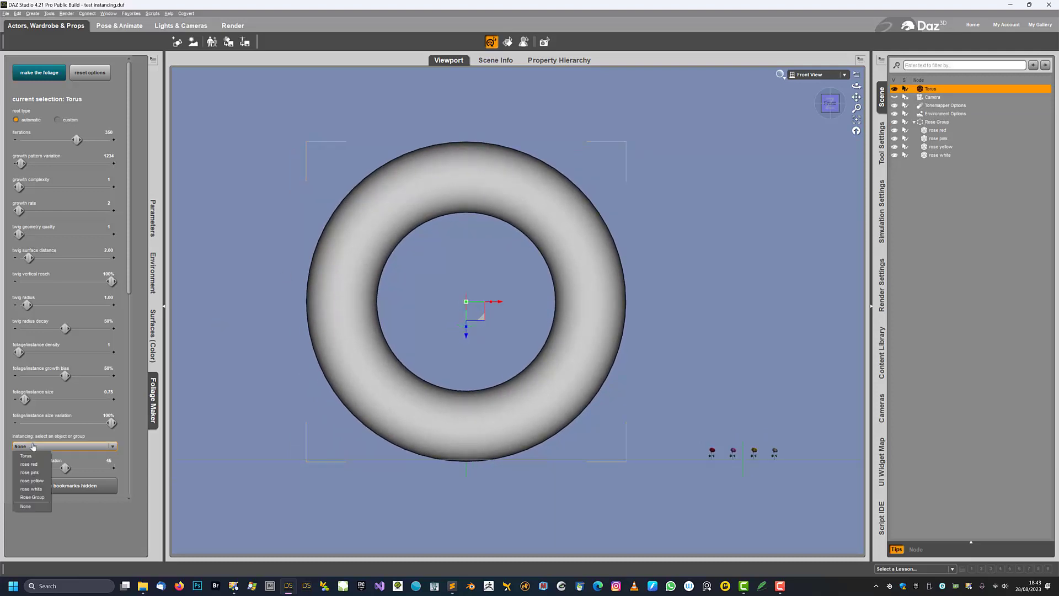
left_click(24, 498)
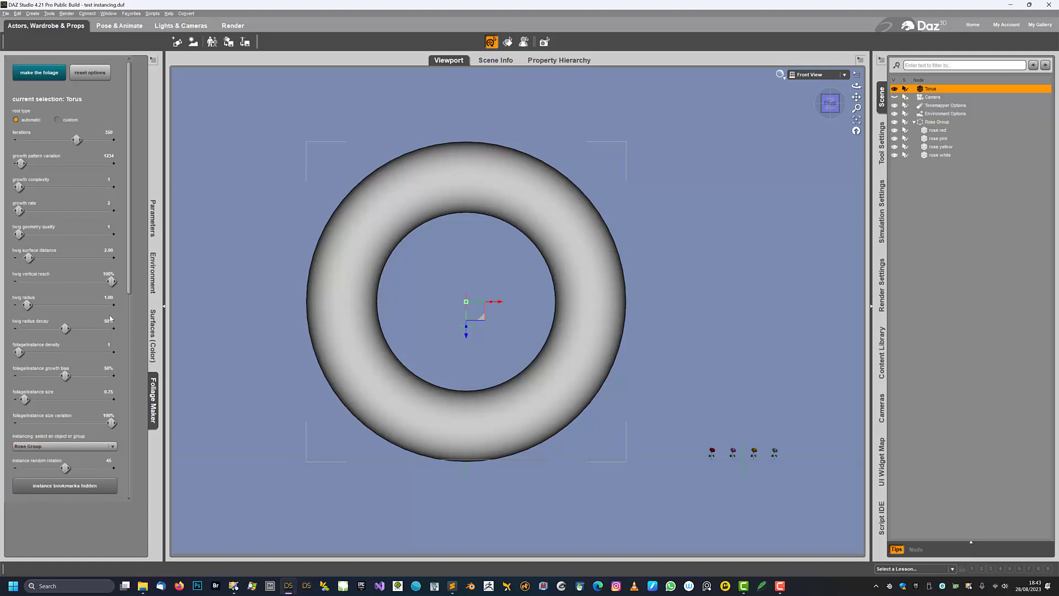
left_click(38, 76)
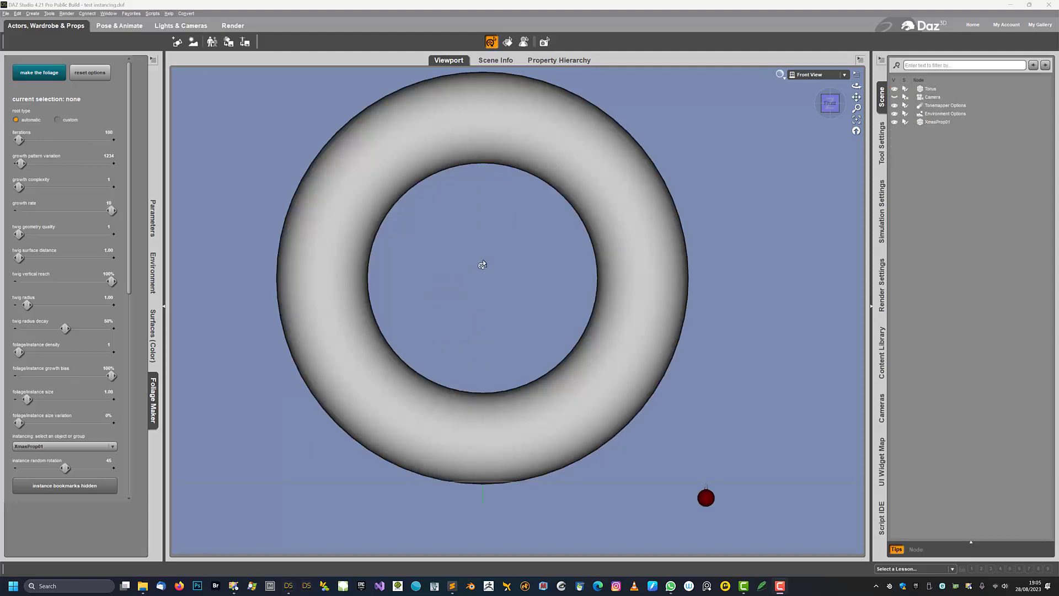
Set the instance random rotation to 0 and generate foliage on the torus with XmasProp01 as the instanced object
left_click(330, 302)
left_click(702, 503)
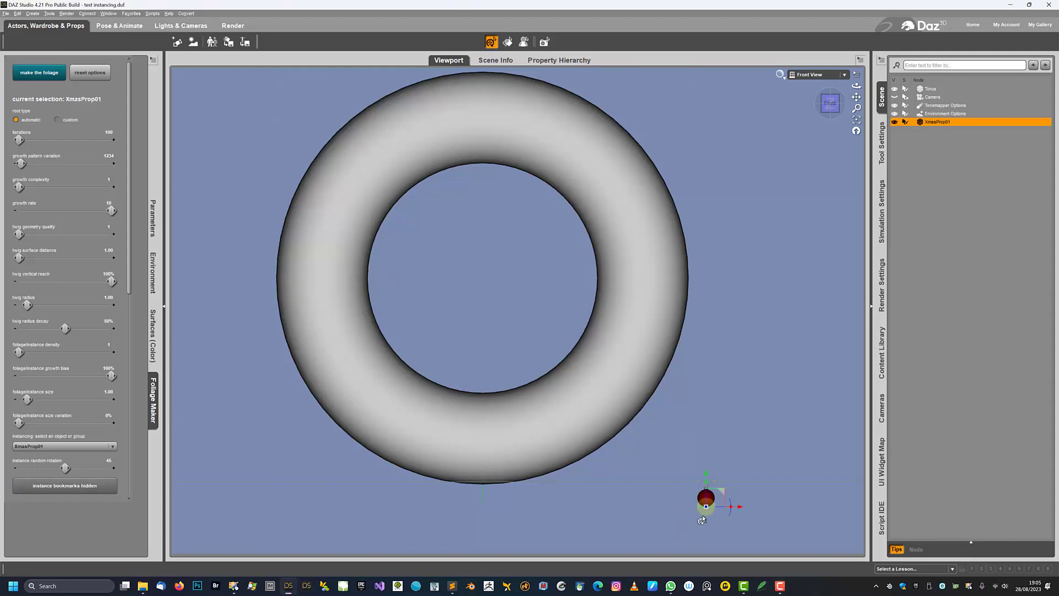
left_click_drag(702, 516, 562, 440)
left_click_drag(66, 467, 16, 468)
left_click(325, 194)
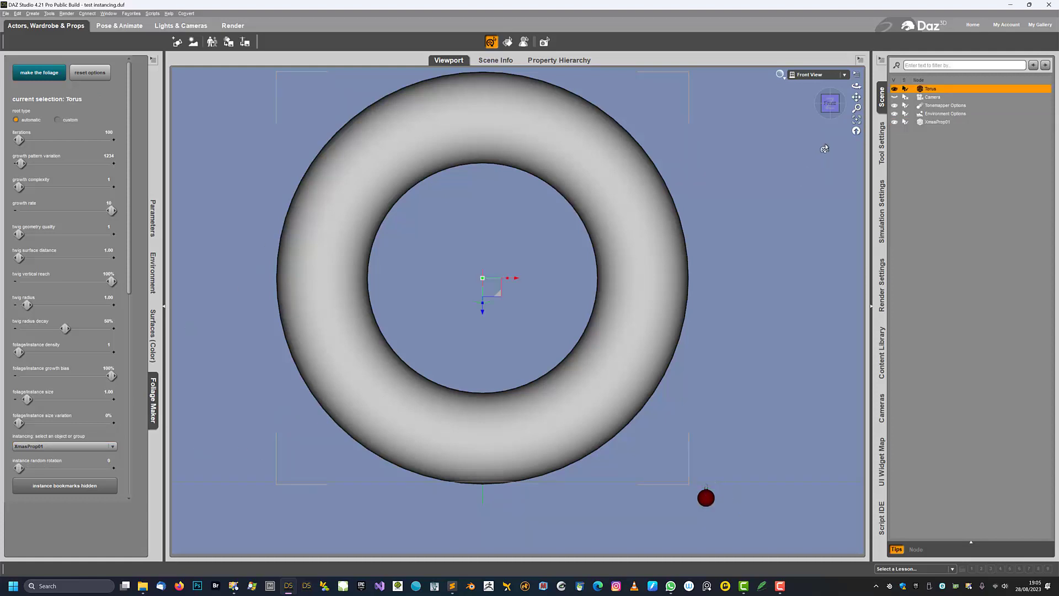
left_click(49, 73)
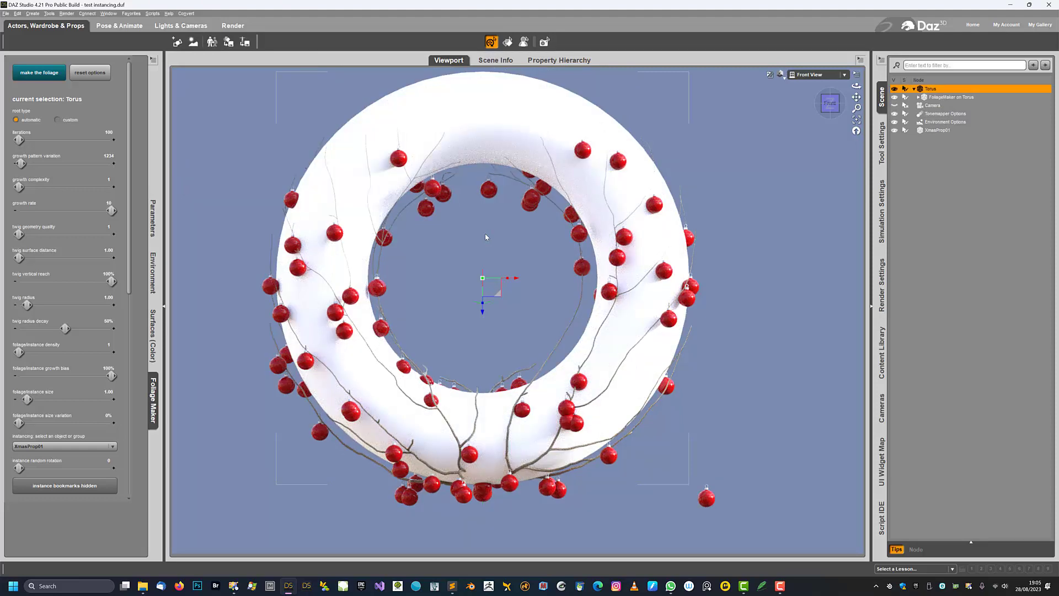
Compare the original Christmas ornament up close with the instances hanging from the torus twigs
middle_click_drag(737, 472, 618, 400)
scroll(650, 456, "up", 6)
middle_click_drag(630, 437, 567, 310)
scroll(600, 426, "up", 4)
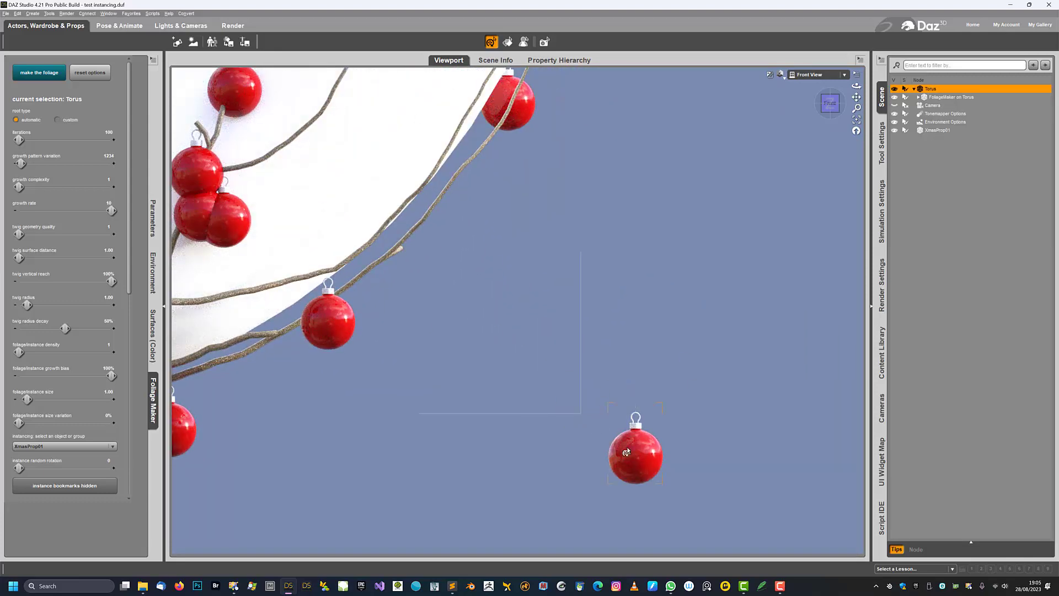
scroll(626, 452, "up", 5)
middle_click_drag(634, 449, 552, 415)
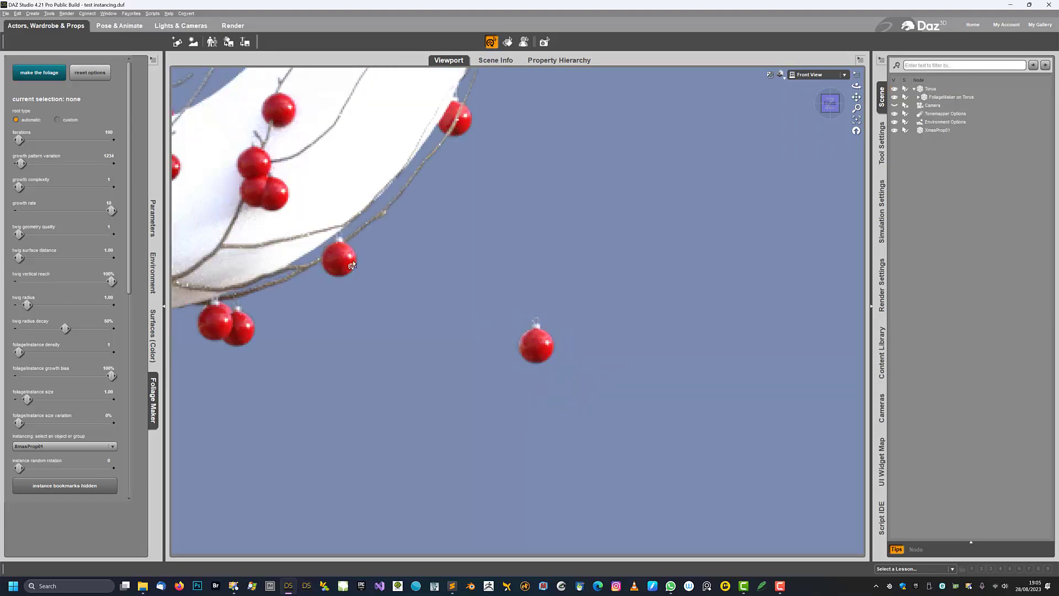
scroll(414, 315, "up", 10)
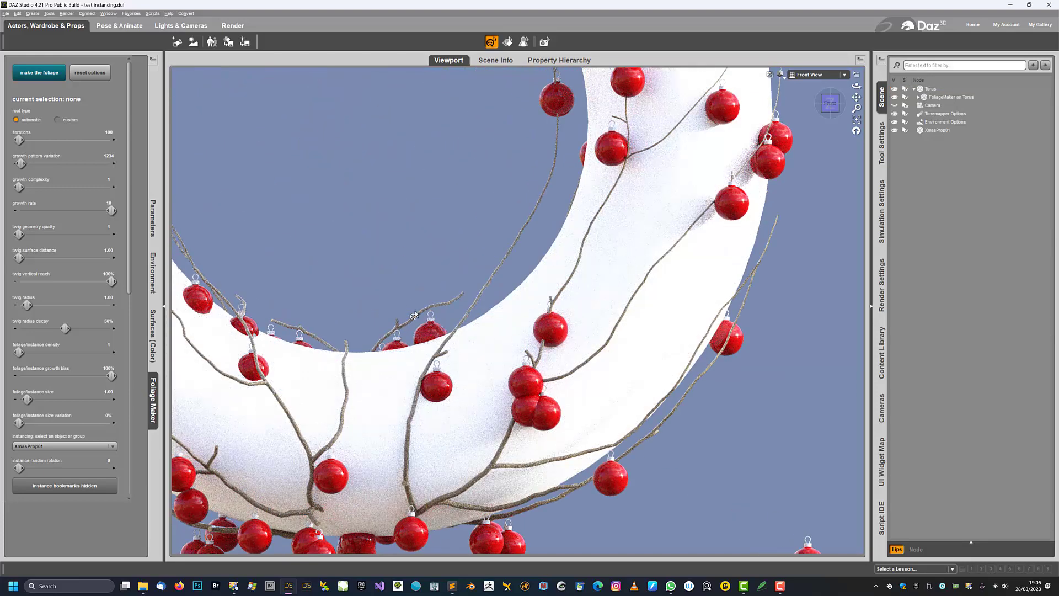
Select the torus and frame it whole to check how the ornaments are distributed around it
left_click(466, 342)
scroll(466, 342, "down", 8)
middle_click_drag(466, 342, 567, 501)
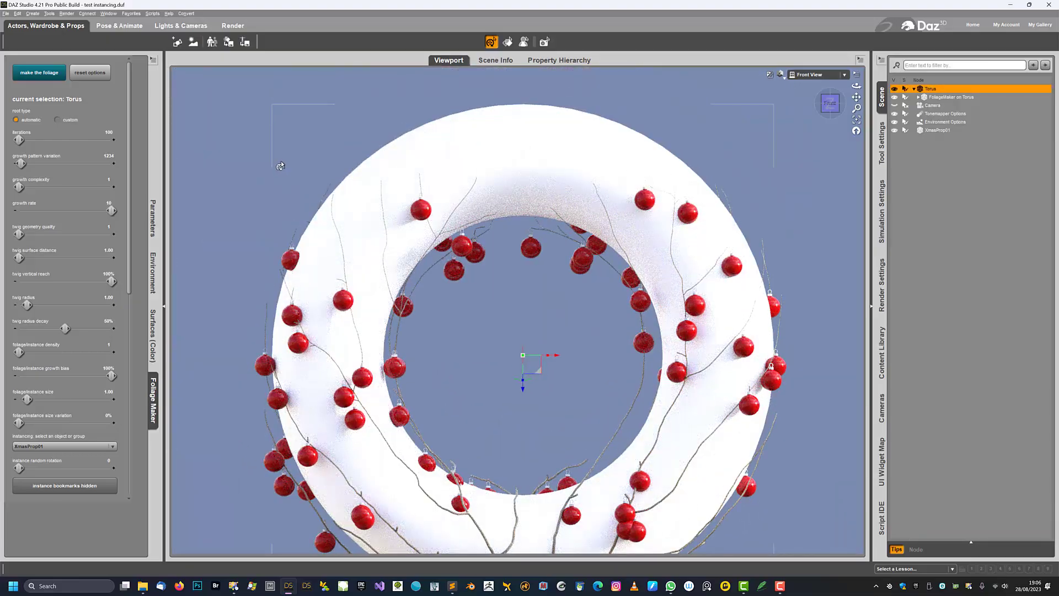
scroll(281, 164, "down", 2)
middle_click_drag(608, 426, 610, 376)
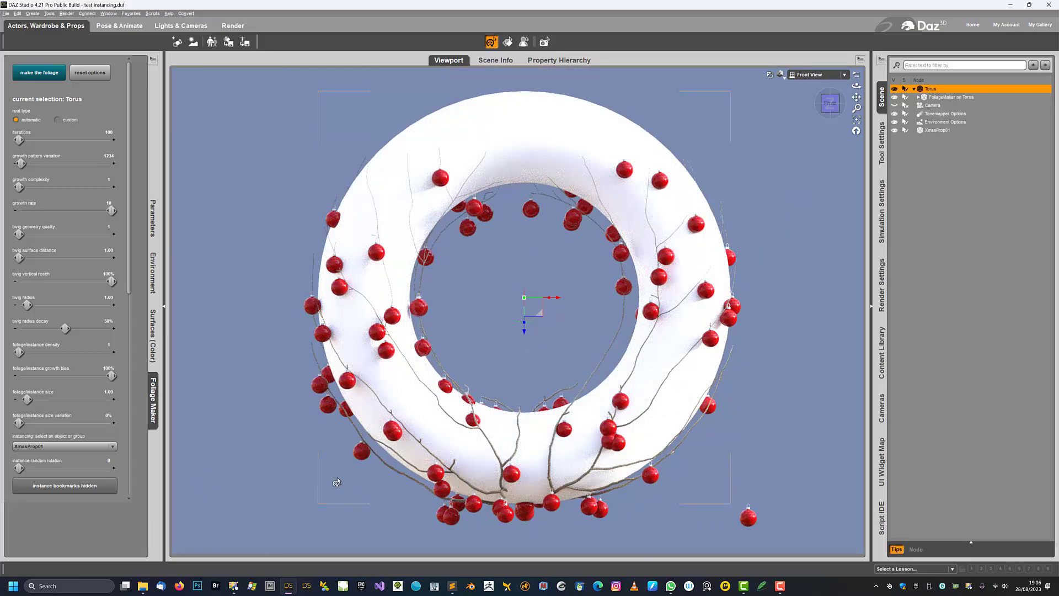
scroll(327, 475, "down", 1)
middle_click_drag(326, 475, 288, 475)
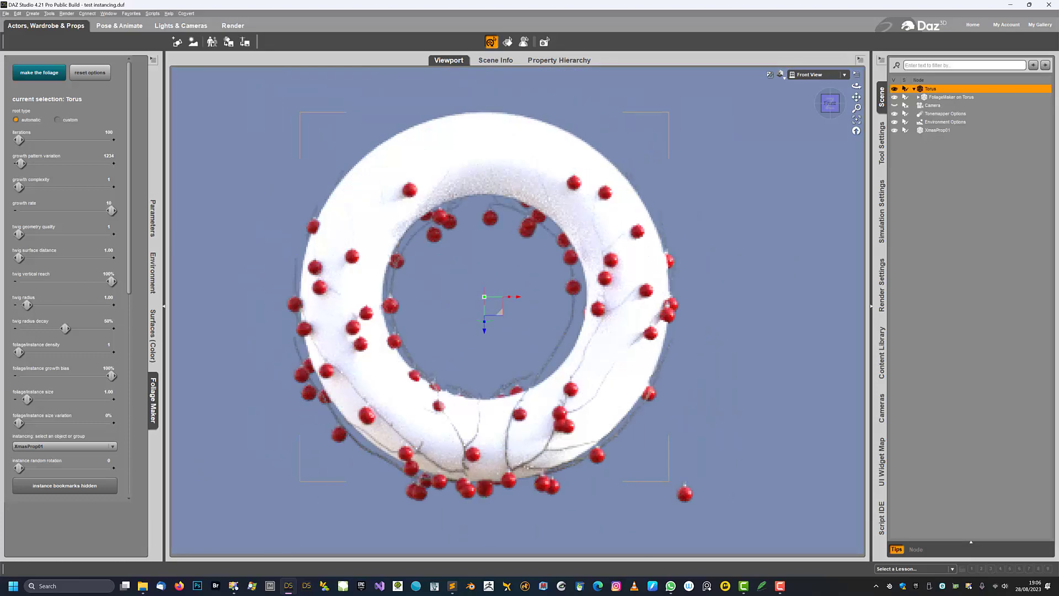
middle_click_drag(344, 452, 353, 444)
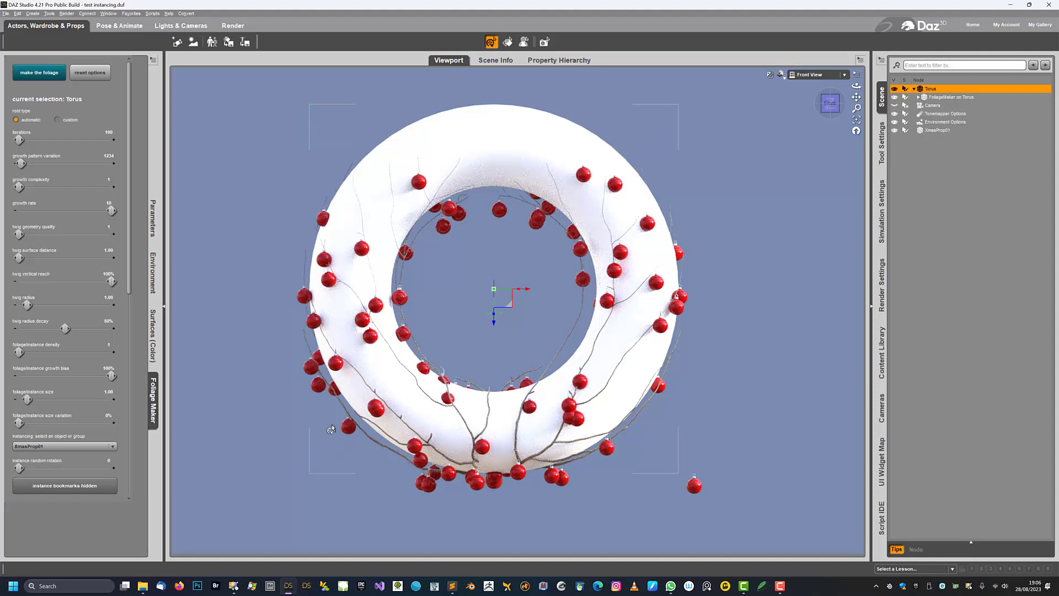